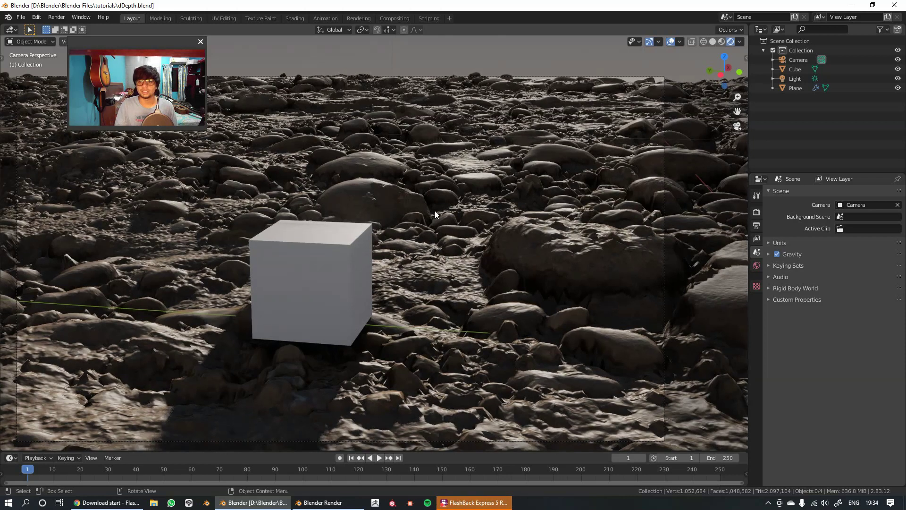
# Examine the cube and the rocky ground around it through the camera view
pyautogui.click(363, 234)
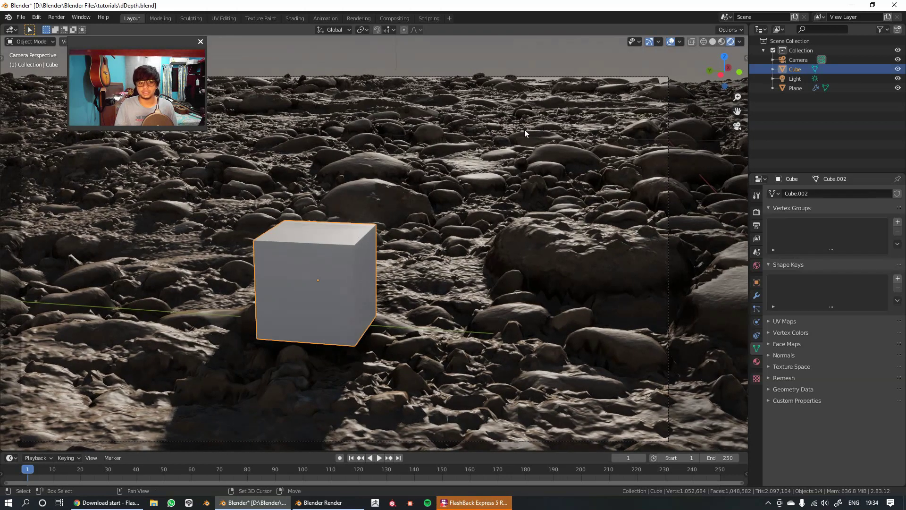
pyautogui.scroll(-1, 536, 173)
pyautogui.scroll(1, 476, 140)
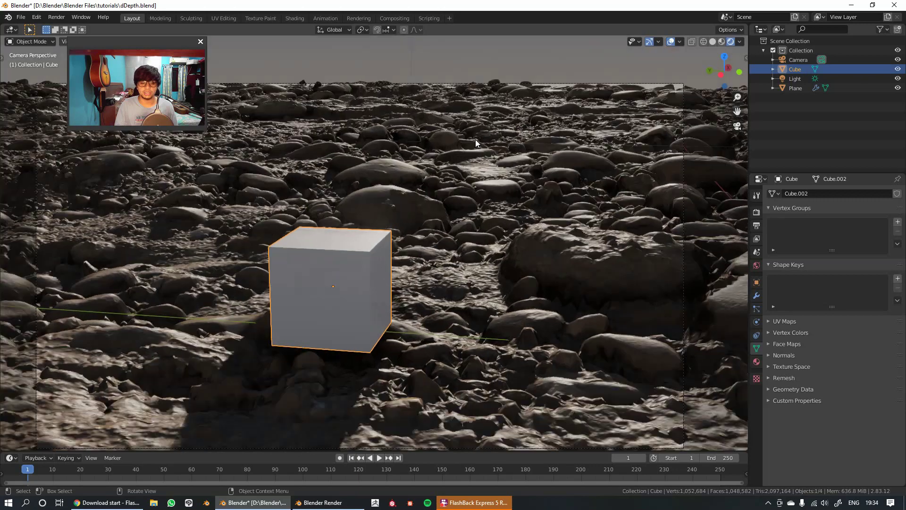
pyautogui.scroll(1, 475, 149)
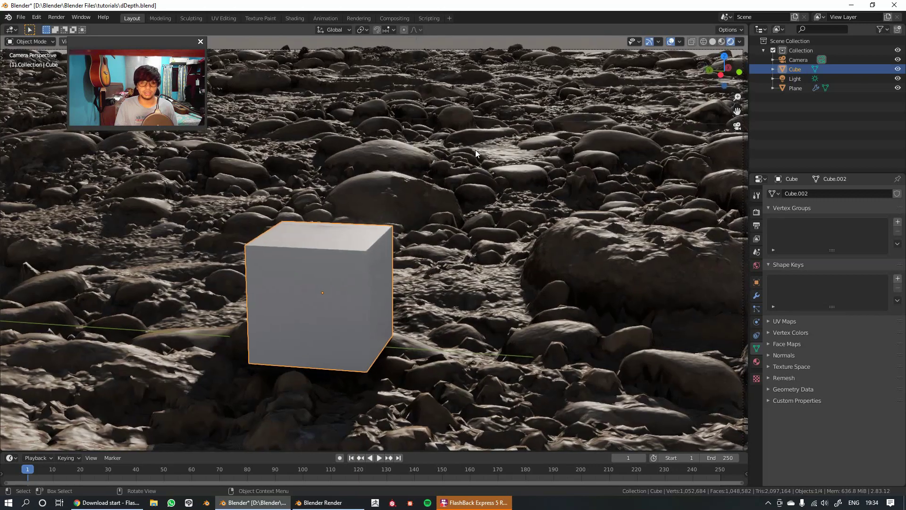
pyautogui.scroll(-2, 476, 149)
pyautogui.scroll(1, 489, 152)
pyautogui.keyDown('shift'); pyautogui.moveTo(475, 144); pyautogui.dragTo(473, 144, button='middle'); pyautogui.keyUp('shift')
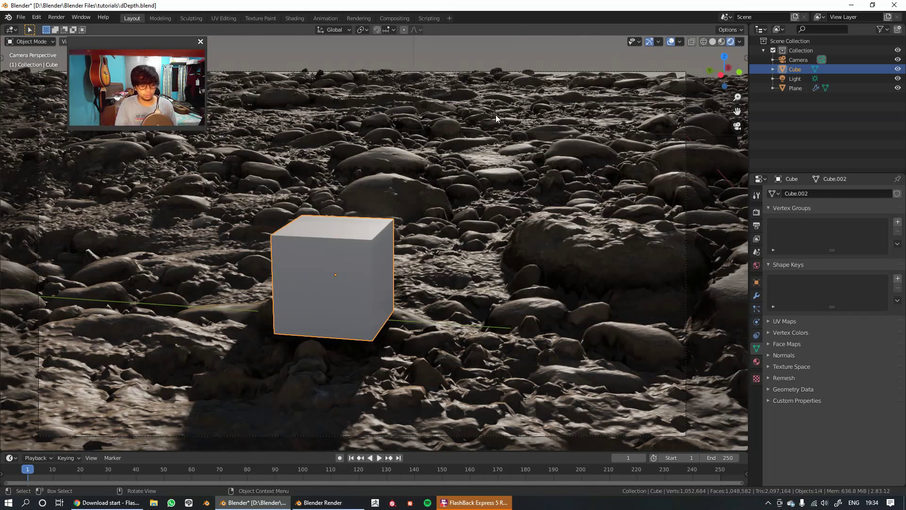
pyautogui.scroll(-1, 465, 185)
pyautogui.keyDown('shift'); pyautogui.moveTo(463, 183); pyautogui.dragTo(451, 203, button='middle'); pyautogui.keyUp('shift')
pyautogui.scroll(1, 451, 203)
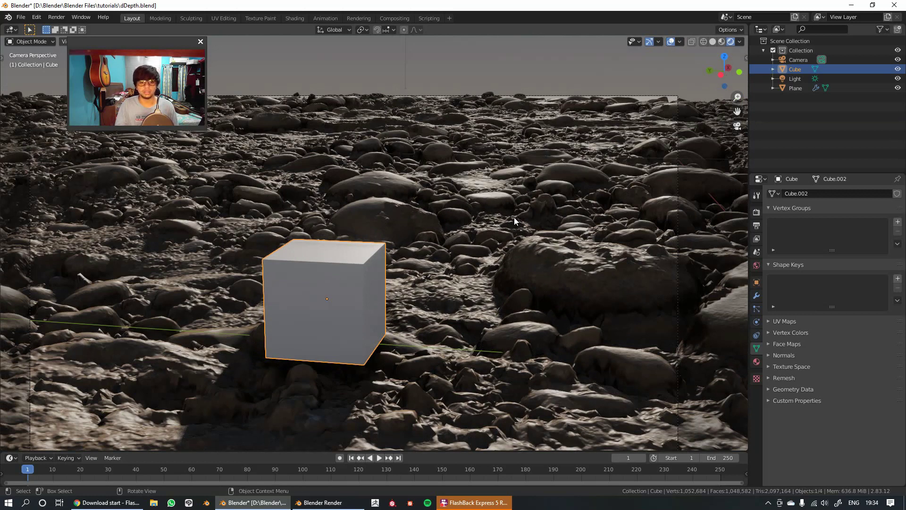
pyautogui.keyDown('shift'); pyautogui.moveTo(457, 240); pyautogui.dragTo(445, 245, button='middle'); pyautogui.keyUp('shift')
pyautogui.keyDown('shift'); pyautogui.moveTo(479, 138); pyautogui.dragTo(422, 271, button='middle'); pyautogui.keyUp('shift')
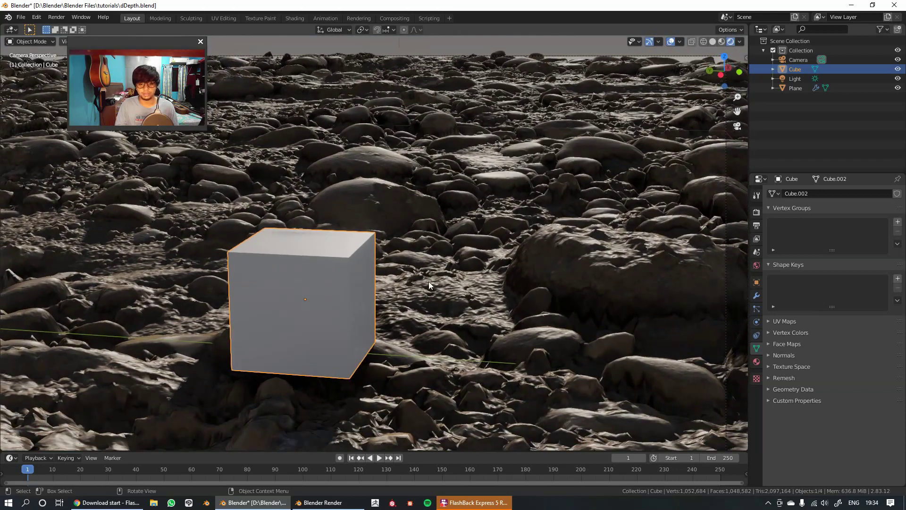
pyautogui.scroll(-3, 541, 242)
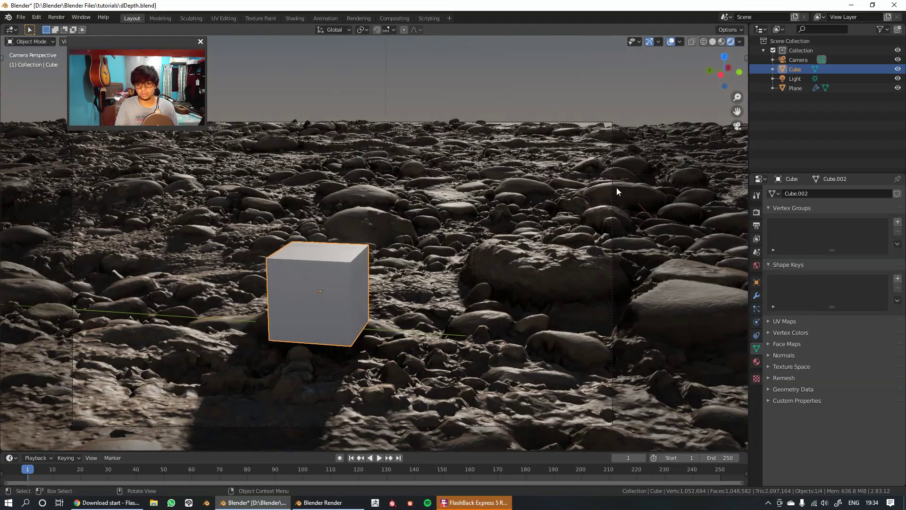
pyautogui.click(611, 198)
pyautogui.moveTo(520, 105); pyautogui.dragTo(492, 218, button='middle')
pyautogui.press('KP_0')
pyautogui.scroll(2, 490, 235)
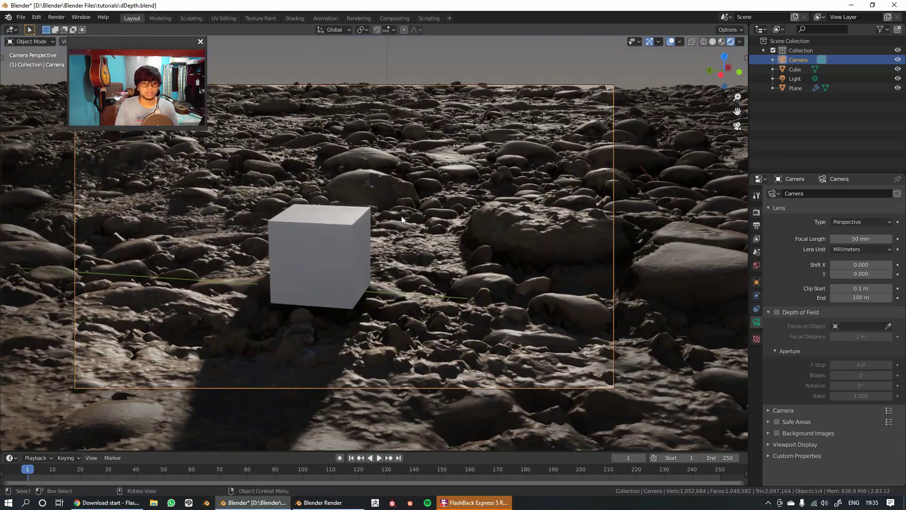
# Move the cube along the X axis to the far background, near the horizon
pyautogui.click(333, 225)
pyautogui.keyDown('shift'); pyautogui.moveTo(388, 188); pyautogui.dragTo(439, 229, button='middle'); pyautogui.keyUp('shift')
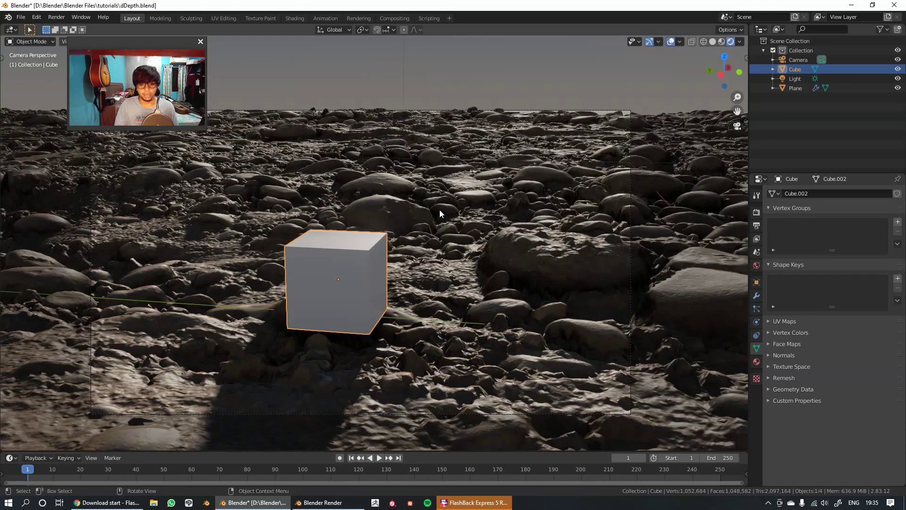
pyautogui.press('g')
pyautogui.press('x')
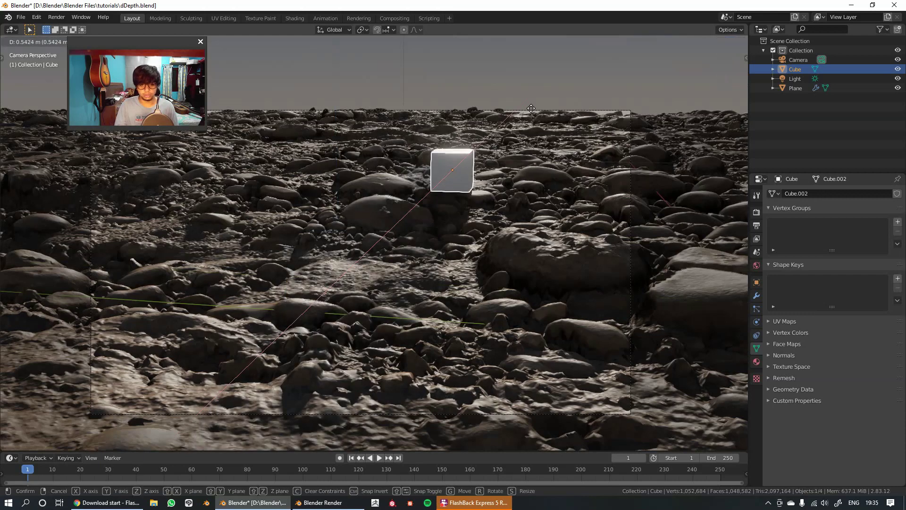
pyautogui.click(607, 426)
pyautogui.keyDown('shift'); pyautogui.moveTo(538, 191); pyautogui.dragTo(498, 262, button='middle'); pyautogui.keyUp('shift')
pyautogui.scroll(4, 551, 155)
pyautogui.scroll(-3, 498, 262)
pyautogui.keyDown('shift'); pyautogui.moveTo(564, 423); pyautogui.dragTo(560, 335, button='middle'); pyautogui.keyUp('shift')
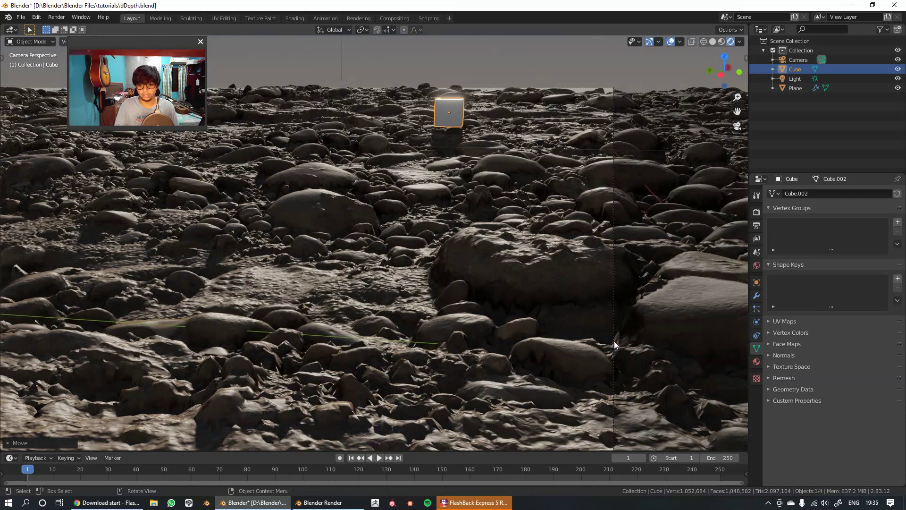
# Enable Depth of Field on the camera
pyautogui.click(613, 340)
pyautogui.moveTo(614, 341)
pyautogui.mouseDown(button='middle')
pyautogui.moveTo(618, 406)
pyautogui.moveTo(605, 351)
pyautogui.mouseUp(button='middle')
pyautogui.click(570, 336)
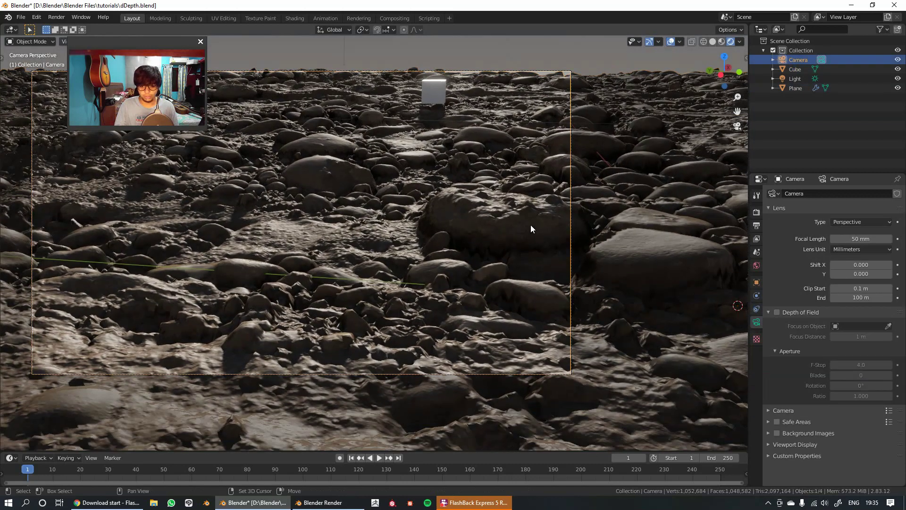
pyautogui.keyDown('shift'); pyautogui.moveTo(532, 227); pyautogui.dragTo(564, 268, button='middle'); pyautogui.keyUp('shift')
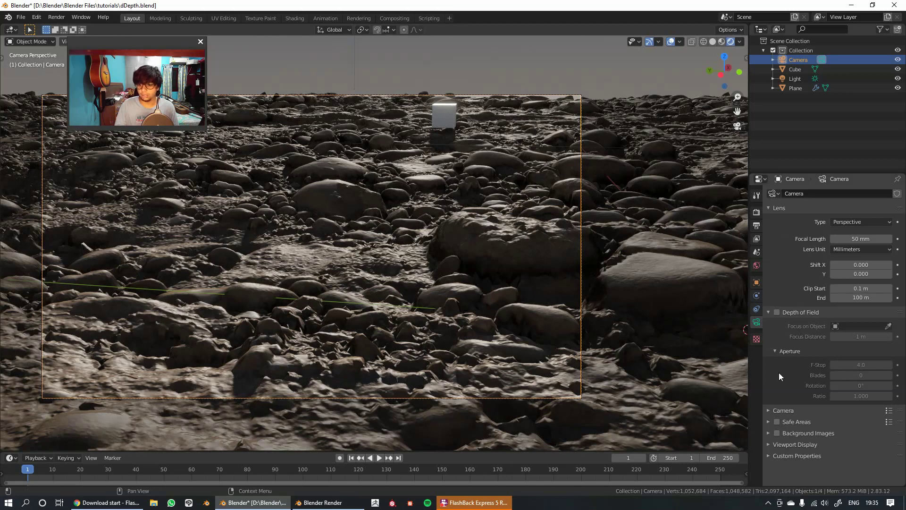
pyautogui.click(777, 314)
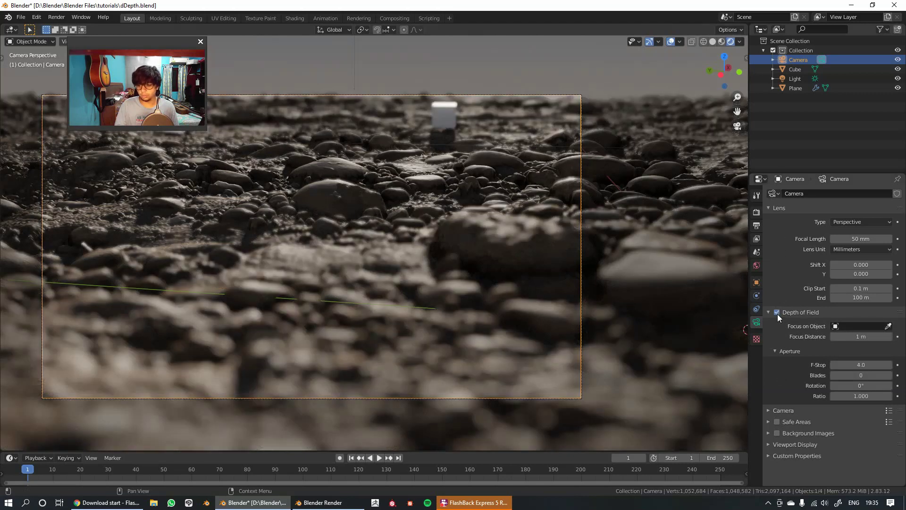
# Examine how the depth of field blurs the foreground and background across the camera frame
pyautogui.keyDown('shift'); pyautogui.moveTo(529, 300); pyautogui.dragTo(540, 299, button='middle'); pyautogui.keyUp('shift')
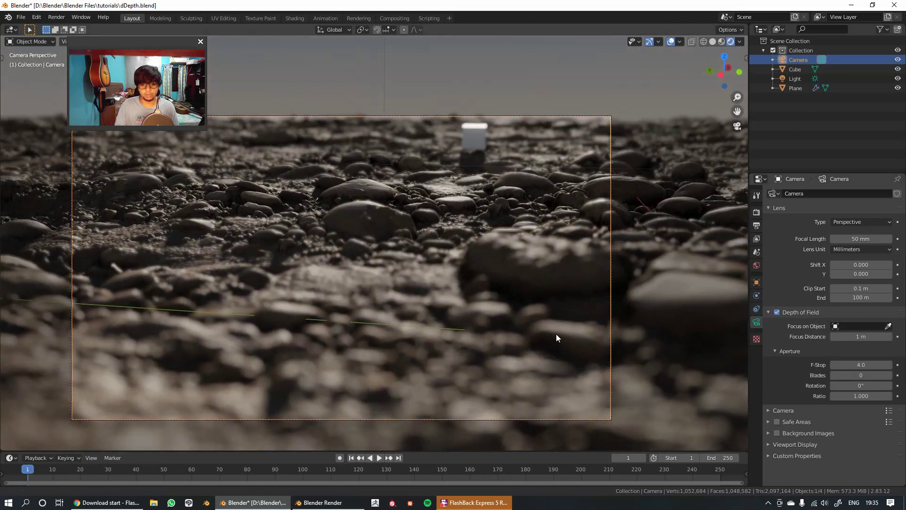
pyautogui.keyDown('shift'); pyautogui.moveTo(556, 333); pyautogui.dragTo(533, 308, button='middle'); pyautogui.keyUp('shift')
pyautogui.scroll(1, 582, 328)
pyautogui.keyDown('shift'); pyautogui.moveTo(607, 327); pyautogui.dragTo(610, 330, button='middle'); pyautogui.keyUp('shift')
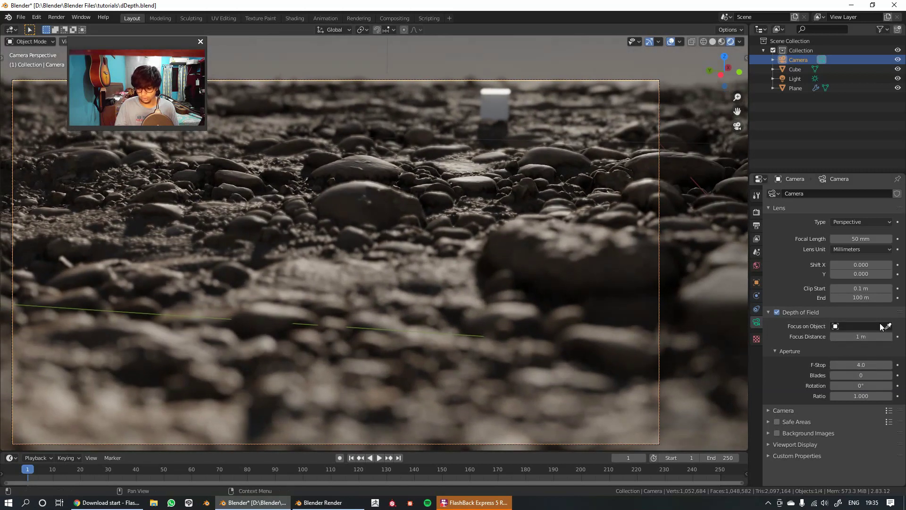
pyautogui.scroll(-2, 506, 255)
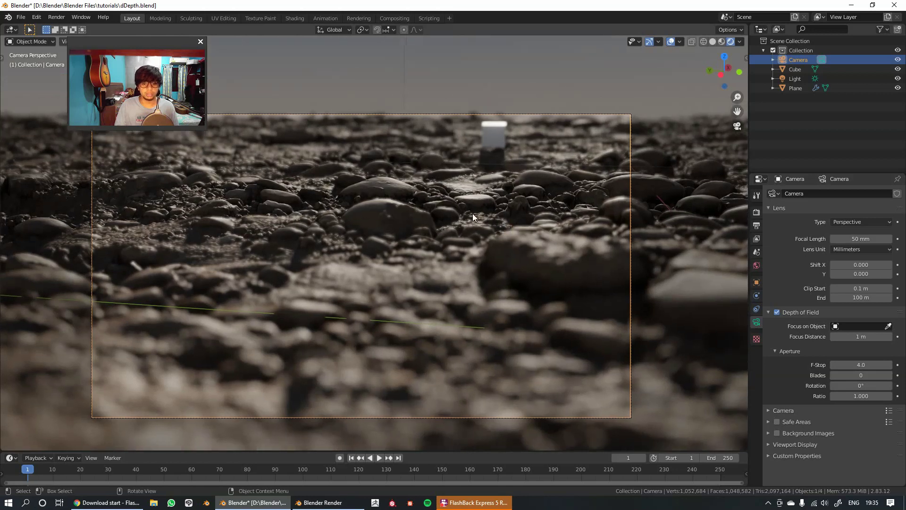
pyautogui.scroll(3, 473, 214)
pyautogui.scroll(1, 457, 217)
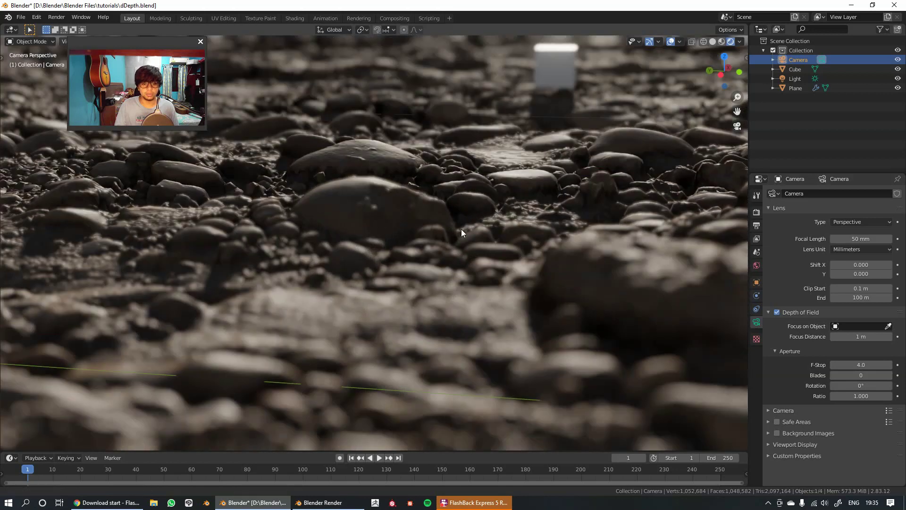
pyautogui.keyDown('shift'); pyautogui.moveTo(513, 173); pyautogui.dragTo(467, 251, button='middle'); pyautogui.keyUp('shift')
pyautogui.keyDown('shift'); pyautogui.moveTo(415, 271); pyautogui.dragTo(318, 324, button='middle'); pyautogui.keyUp('shift')
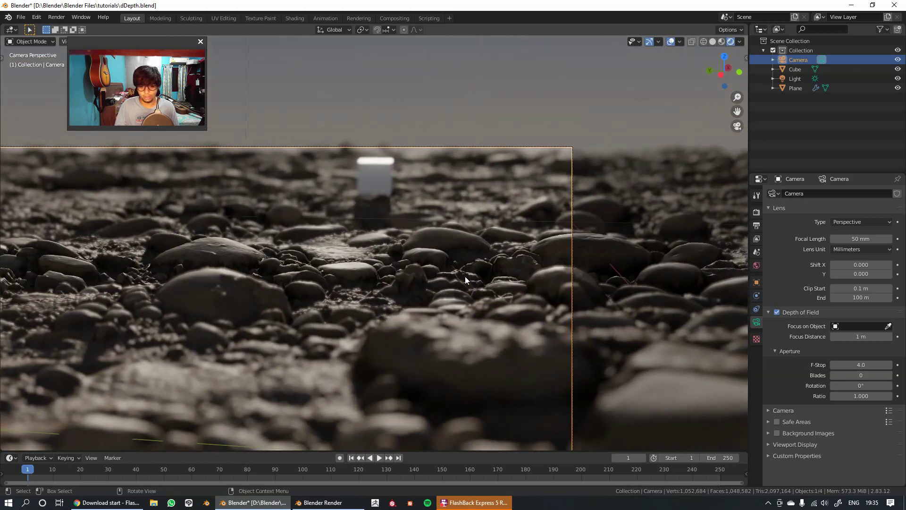
# Inspect the blur on the distant cube up close and compare it with the mid-ground and foreground rocks
pyautogui.scroll(5, 444, 270)
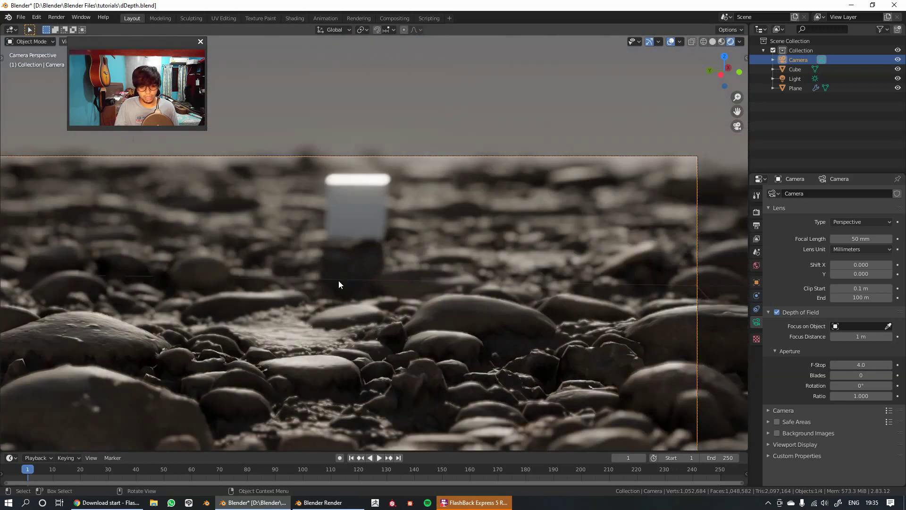
pyautogui.scroll(3, 388, 283)
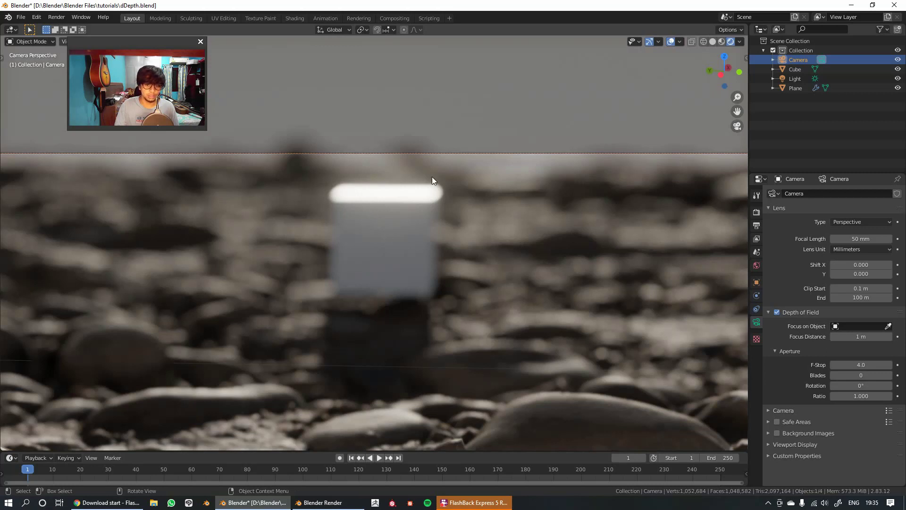
pyautogui.scroll(-1, 389, 247)
pyautogui.keyDown('shift'); pyautogui.moveTo(446, 286); pyautogui.dragTo(225, 247, button='middle'); pyautogui.keyUp('shift')
pyautogui.moveTo(250, 283)
pyautogui.keyDown('shift'); pyautogui.mouseDown(button='middle')
pyautogui.moveTo(265, 237)
pyautogui.moveTo(501, 243)
pyautogui.mouseUp(button='middle'); pyautogui.keyUp('shift')
pyautogui.scroll(-1, 271, 240)
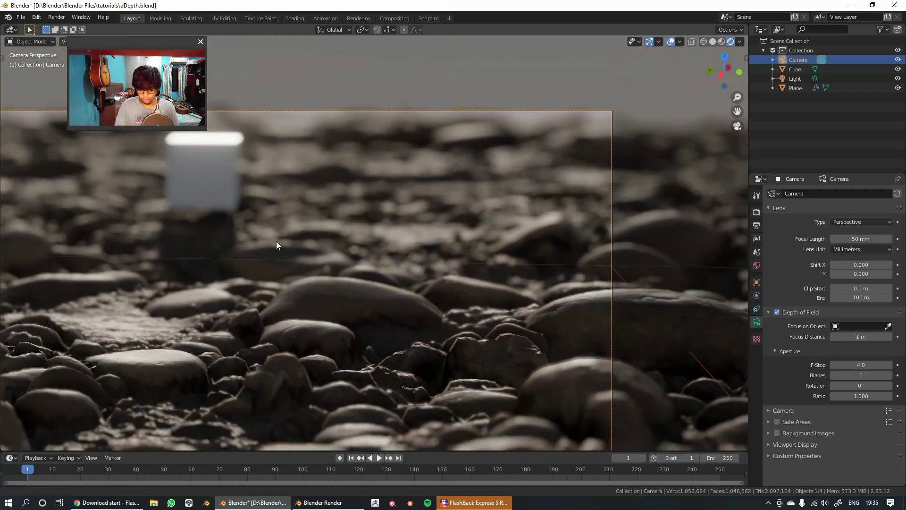
pyautogui.moveTo(123, 256)
pyautogui.keyDown('shift'); pyautogui.mouseDown(button='middle')
pyautogui.moveTo(457, 260)
pyautogui.moveTo(326, 275)
pyautogui.mouseUp(button='middle'); pyautogui.keyUp('shift')
pyautogui.moveTo(403, 310)
pyautogui.keyDown('shift'); pyautogui.mouseDown(button='middle')
pyautogui.moveTo(353, 283)
pyautogui.moveTo(373, 280)
pyautogui.mouseUp(button='middle'); pyautogui.keyUp('shift')
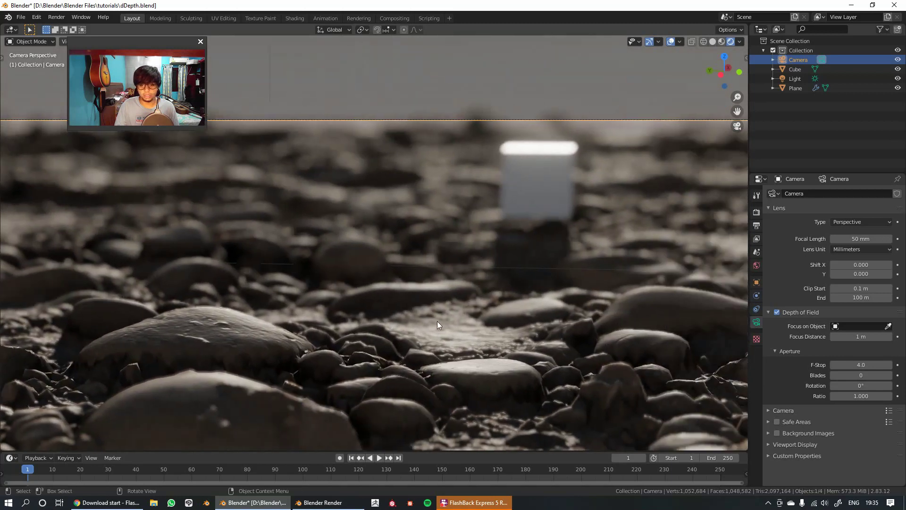
pyautogui.scroll(-3, 436, 319)
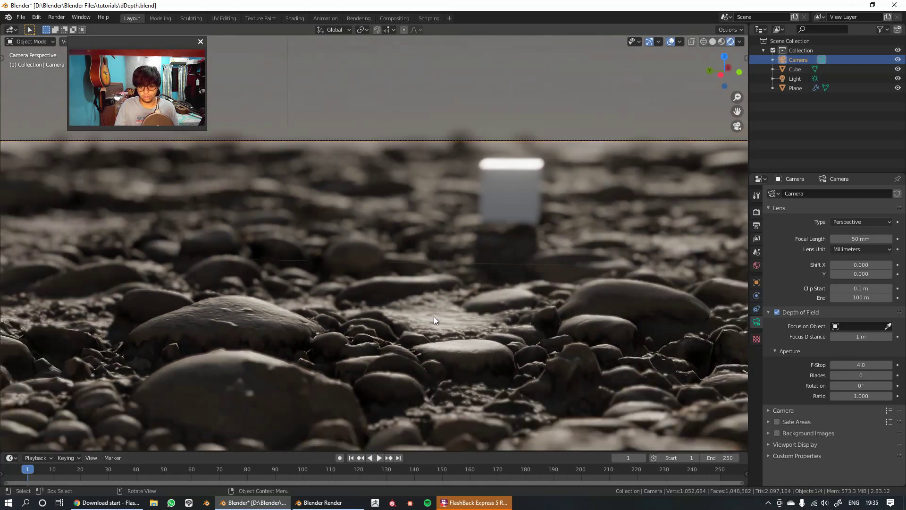
pyautogui.keyDown('shift'); pyautogui.moveTo(437, 381); pyautogui.dragTo(462, 242, button='middle'); pyautogui.keyUp('shift')
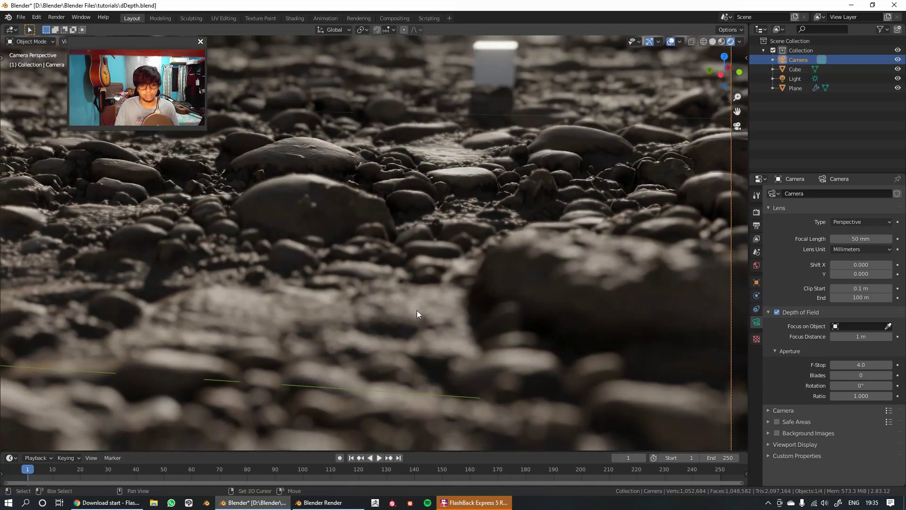
pyautogui.keyDown('shift'); pyautogui.moveTo(417, 311); pyautogui.dragTo(385, 295, button='middle'); pyautogui.keyUp('shift')
pyautogui.scroll(5, 389, 297)
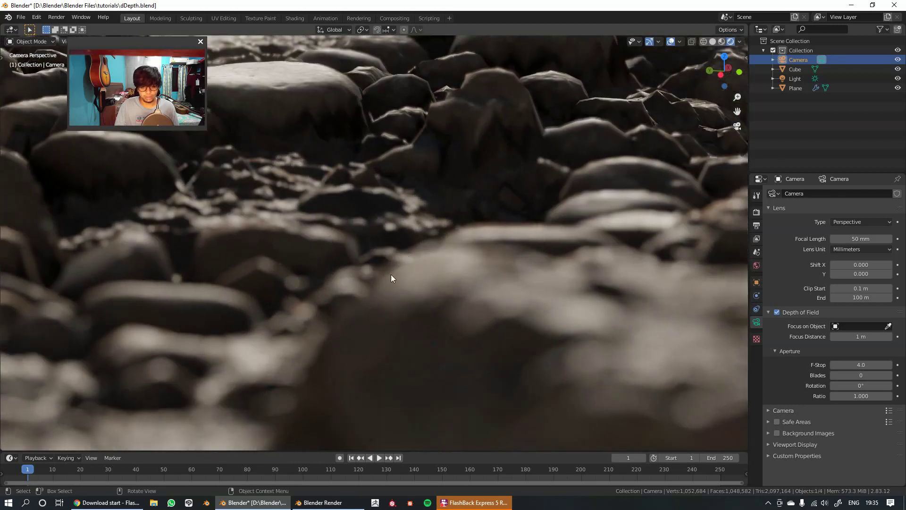
pyautogui.scroll(-6, 401, 265)
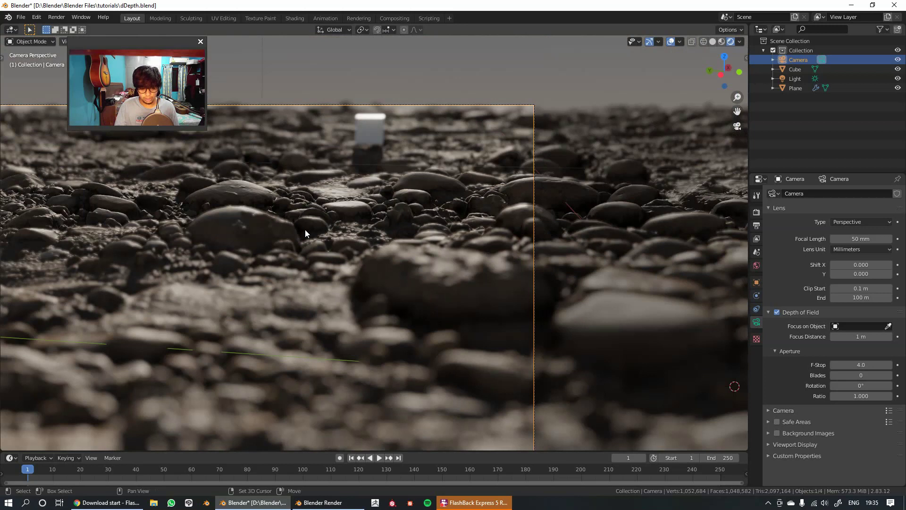
# Move the distant cube back to the foreground, beside the large rock
pyautogui.keyDown('shift'); pyautogui.moveTo(305, 229); pyautogui.dragTo(361, 280, button='middle'); pyautogui.keyUp('shift')
pyautogui.click(425, 186)
pyautogui.scroll(2, 449, 189)
pyautogui.scroll(-1, 449, 189)
pyautogui.press('g')
pyautogui.click(353, 331)
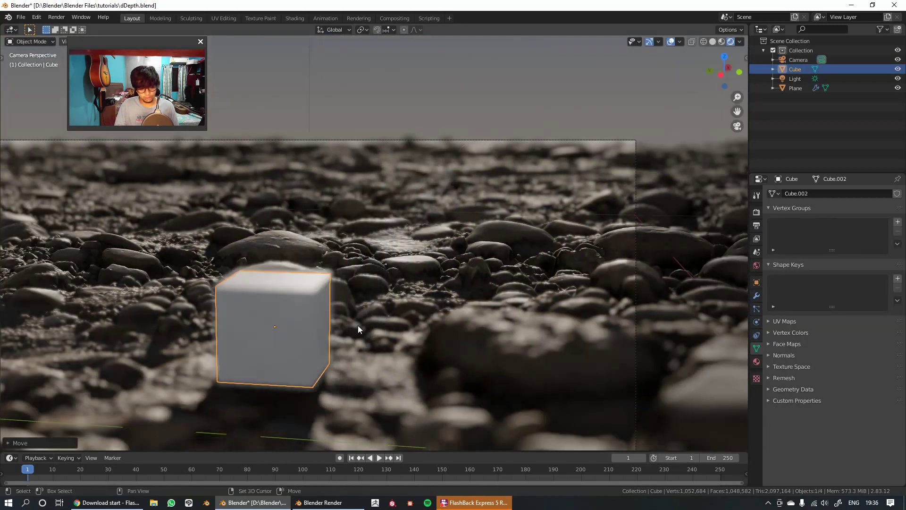
pyautogui.scroll(3, 451, 270)
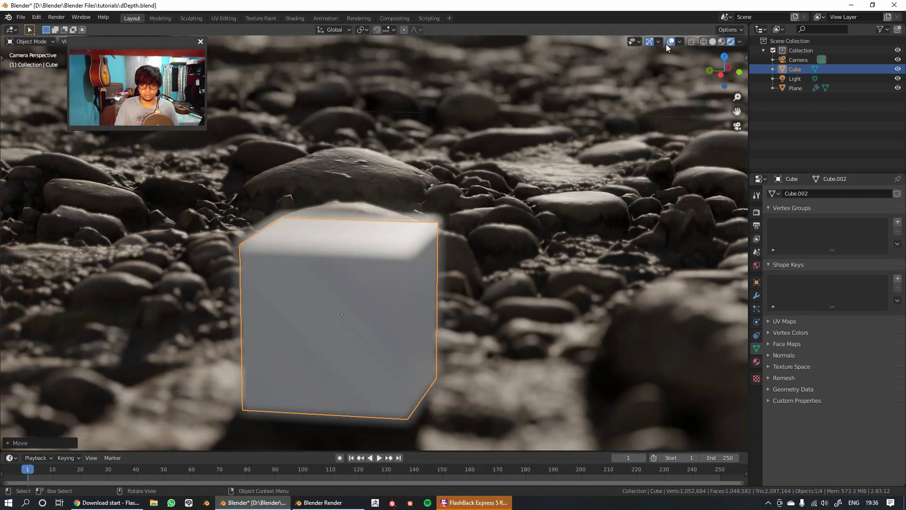
# Select the ground plane instead of the cube and inspect the blurred edges of the foreground cube
pyautogui.click(634, 76)
pyautogui.scroll(-4, 526, 195)
pyautogui.scroll(2, 413, 218)
pyautogui.keyDown('shift'); pyautogui.moveTo(412, 219); pyautogui.dragTo(427, 220, button='middle'); pyautogui.keyUp('shift')
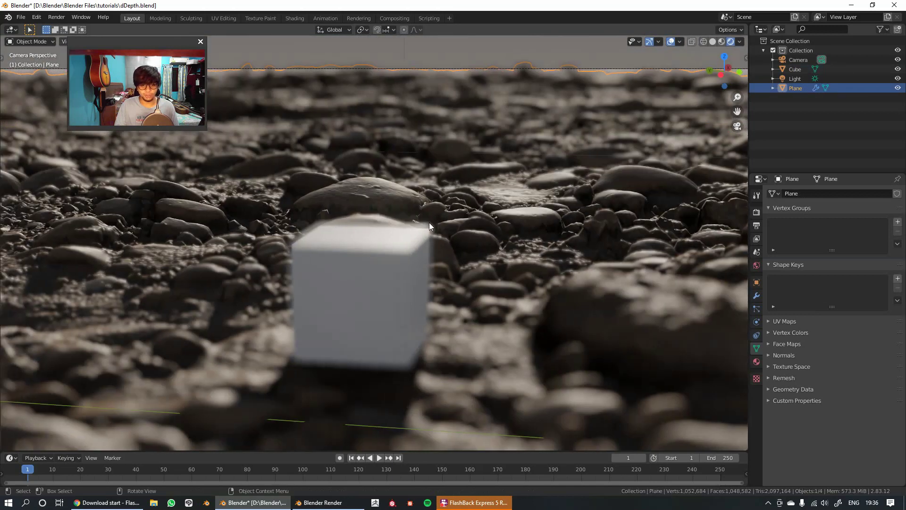
pyautogui.scroll(2, 434, 226)
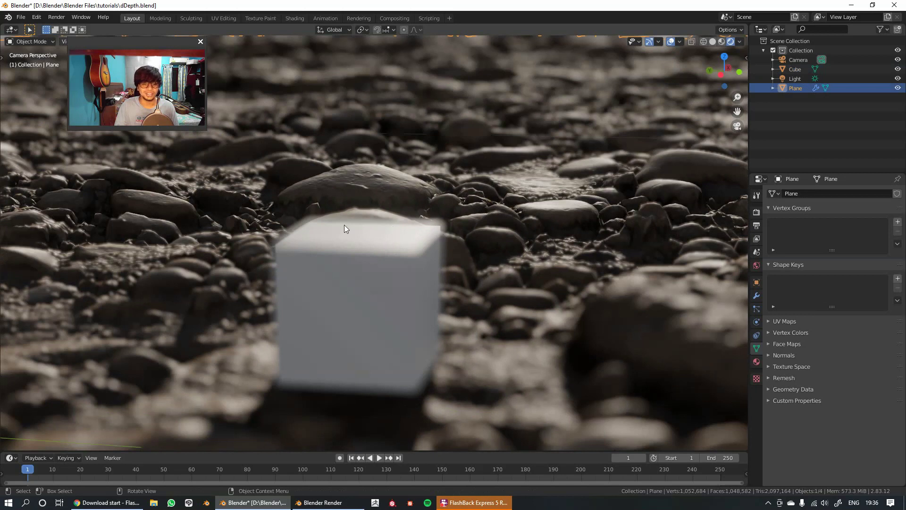
pyautogui.scroll(-2, 356, 245)
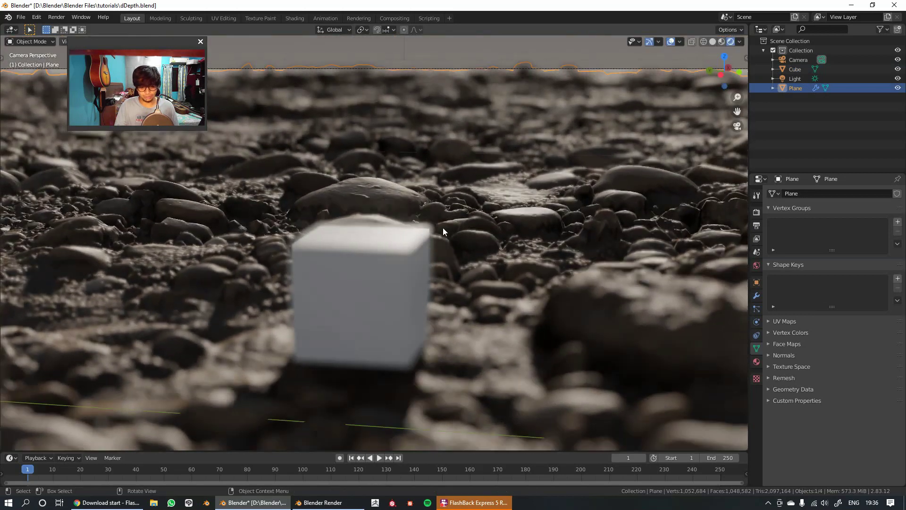
pyautogui.click(422, 242)
pyautogui.press('g')
pyautogui.press('x')
pyautogui.rightClick(476, 211)
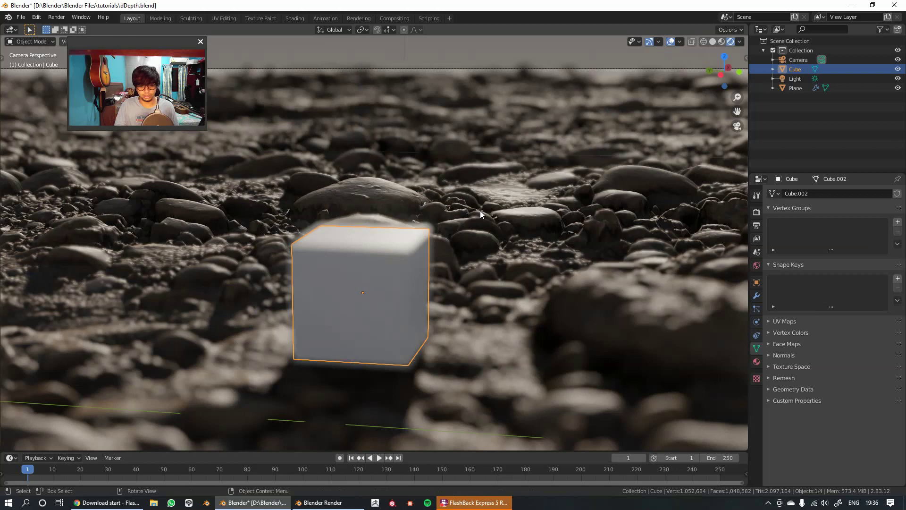
# Save the Blender file
pyautogui.scroll(-2, 431, 226)
pyautogui.hotkey('ctrl', 's')
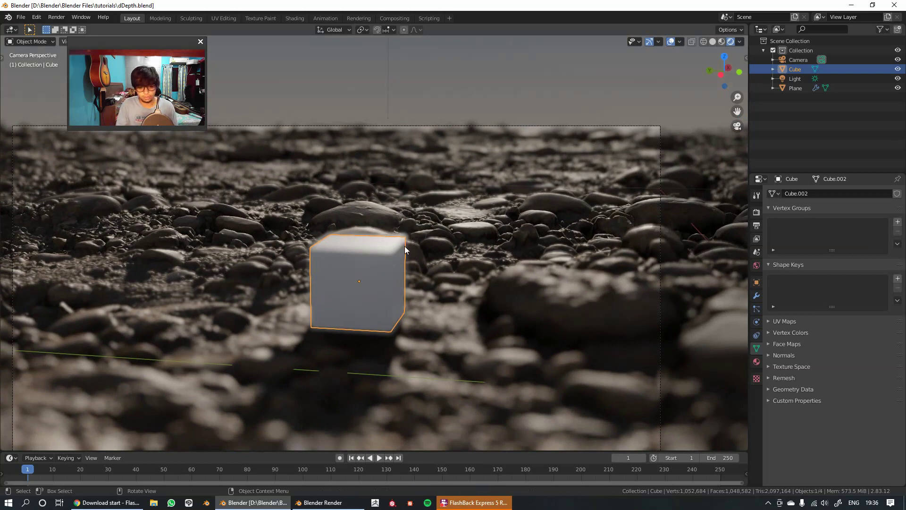
pyautogui.scroll(3, 408, 253)
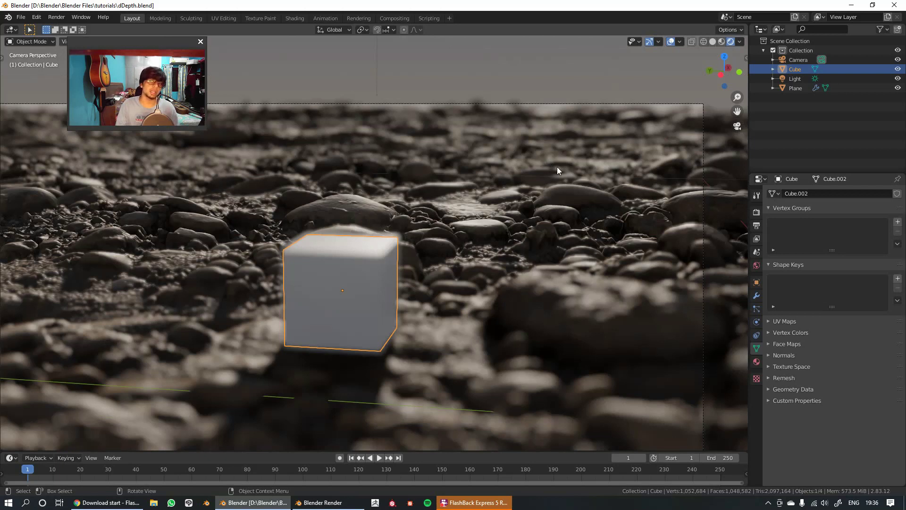
pyautogui.press('g')
pyautogui.press('z')
pyautogui.rightClick(543, 189)
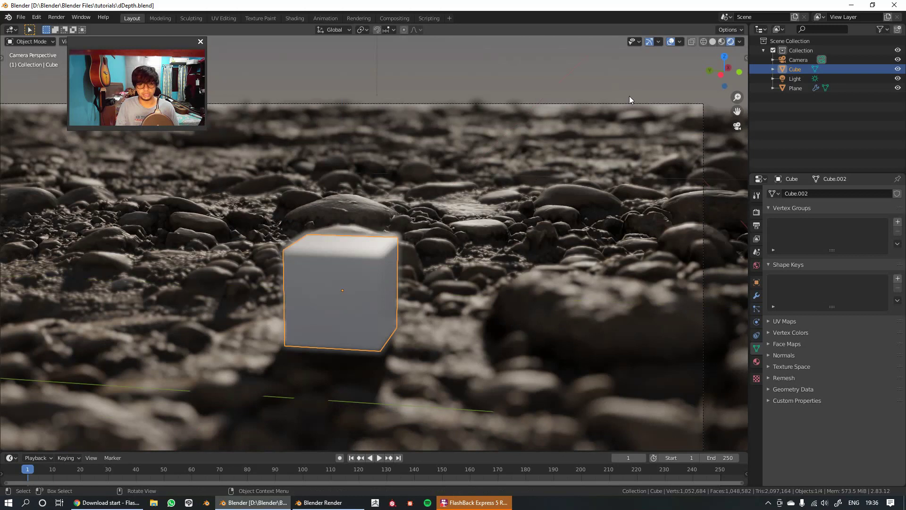
# Examine the blurred edges of the foreground cube against the surrounding rocks, up close and in the full camera frame
pyautogui.scroll(2, 441, 275)
pyautogui.scroll(-2, 441, 275)
pyautogui.keyDown('shift'); pyautogui.moveTo(426, 259); pyautogui.dragTo(425, 265, button='middle'); pyautogui.keyUp('shift')
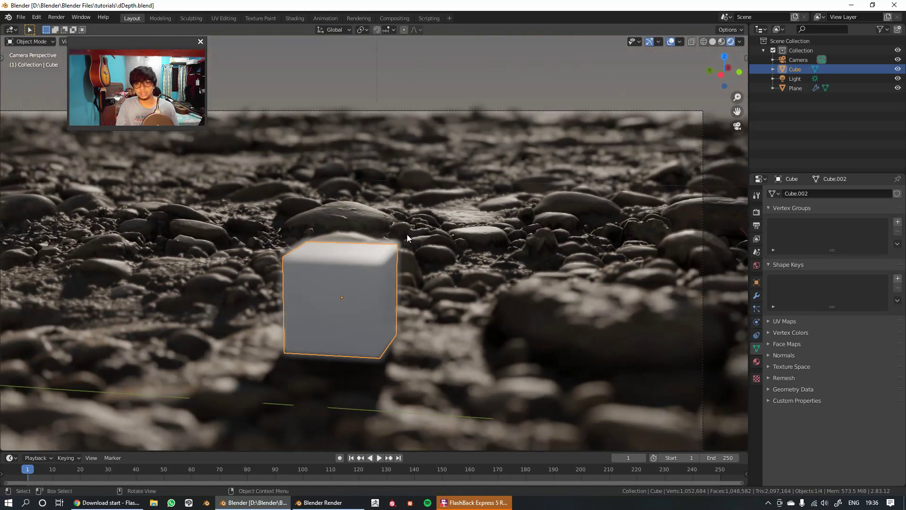
pyautogui.scroll(2, 414, 233)
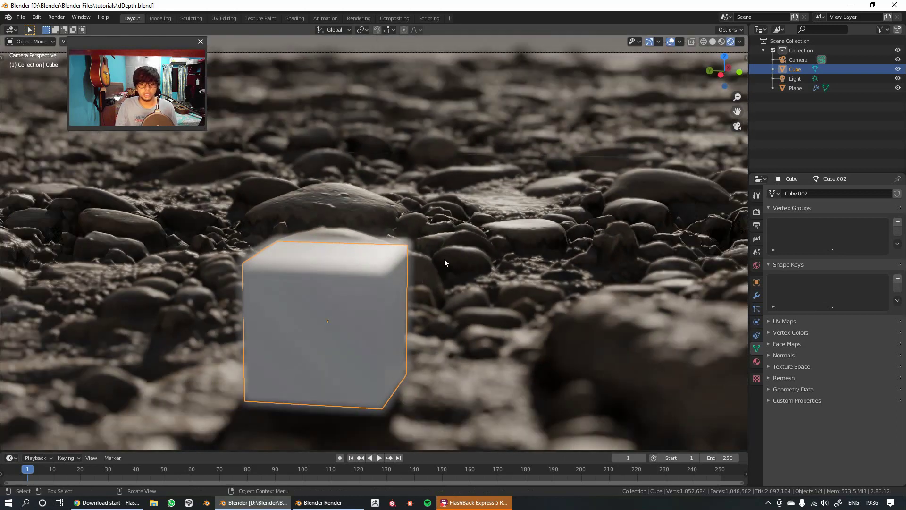
pyautogui.scroll(-1, 444, 258)
pyautogui.scroll(-2, 438, 256)
pyautogui.scroll(-1, 446, 251)
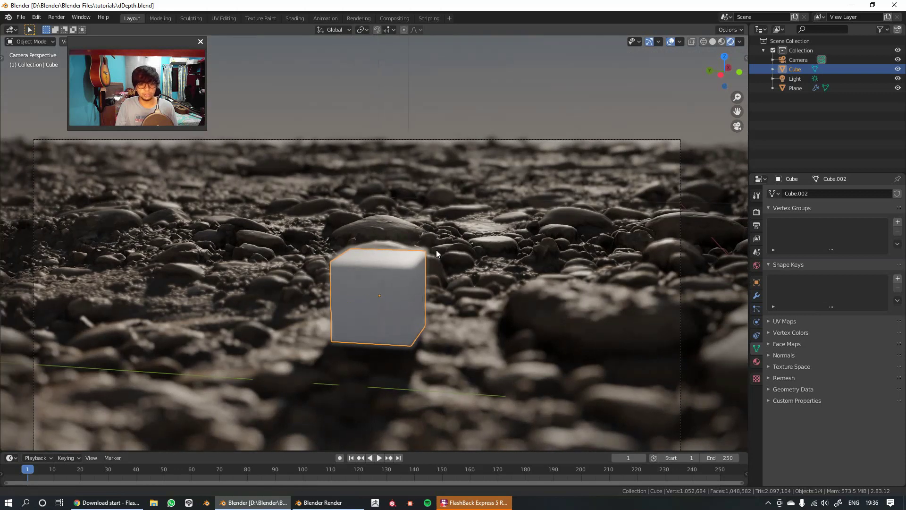
pyautogui.scroll(-2, 444, 254)
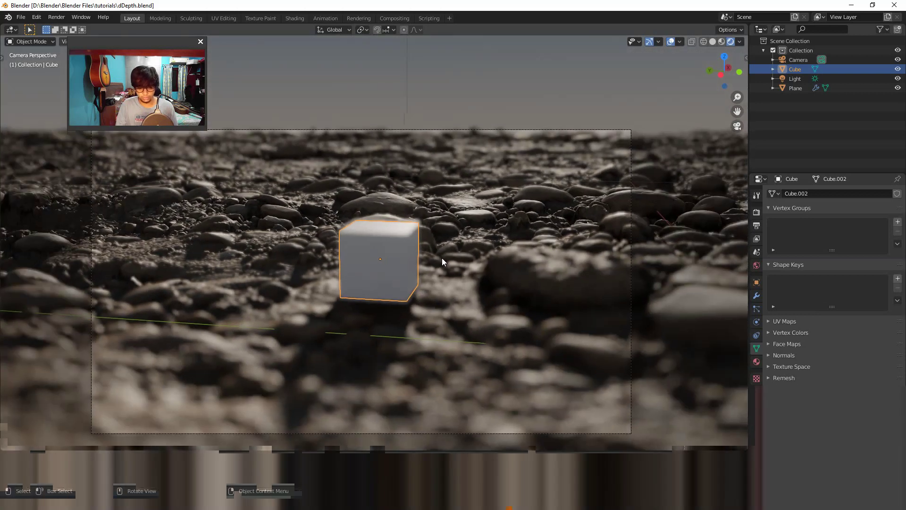
pyautogui.press('g')
pyautogui.press('x')
pyautogui.rightClick(503, 206)
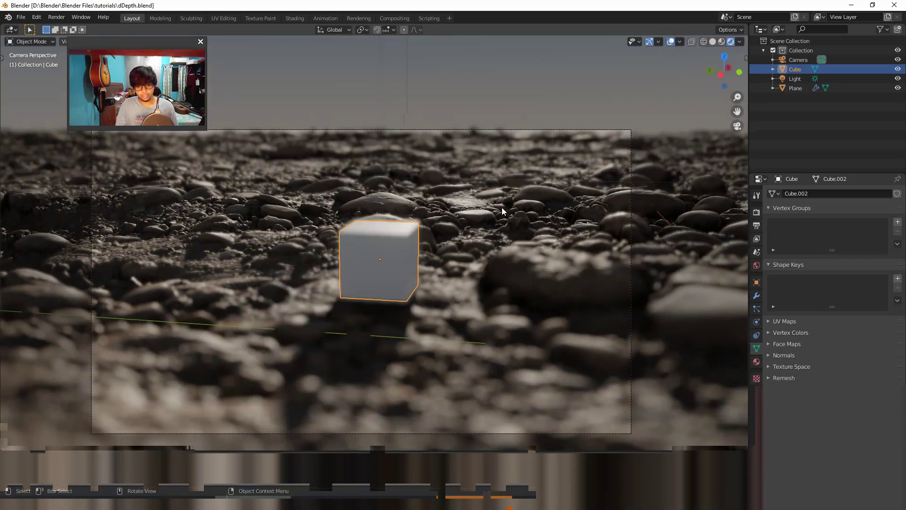
# Save the Blender file and look over the cube in the camera view
pyautogui.hotkey('ctrl', 's')
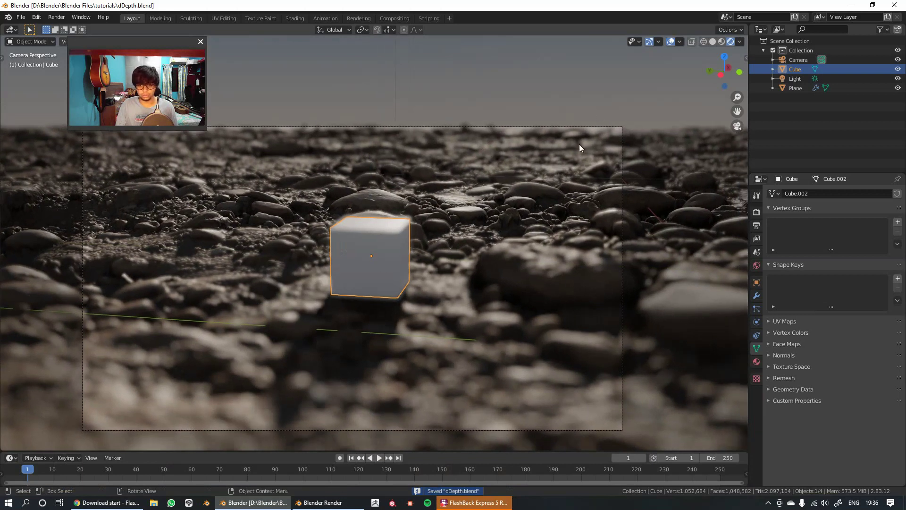
pyautogui.scroll(1, 549, 190)
pyautogui.moveTo(532, 186)
pyautogui.keyDown('shift'); pyautogui.mouseDown(button='middle')
pyautogui.moveTo(524, 161)
pyautogui.moveTo(530, 171)
pyautogui.mouseUp(button='middle'); pyautogui.keyUp('shift')
pyautogui.scroll(-1, 536, 179)
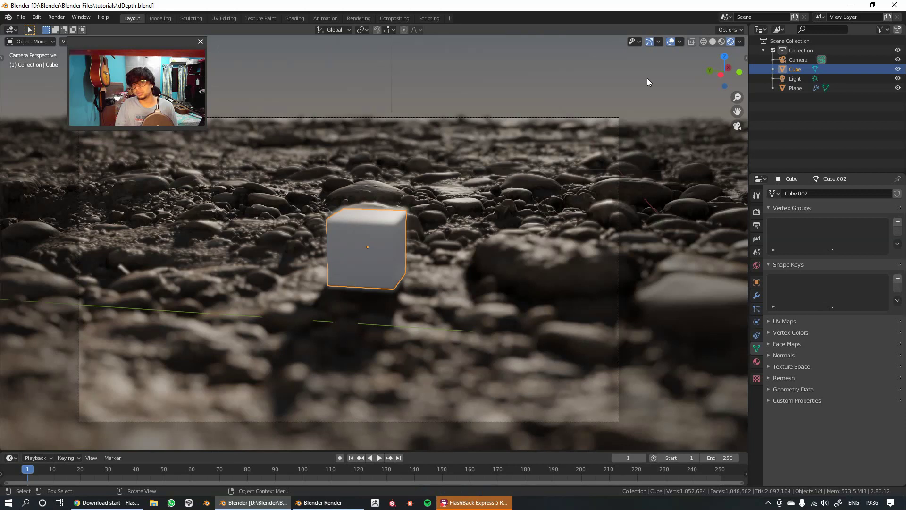
pyautogui.scroll(1, 521, 189)
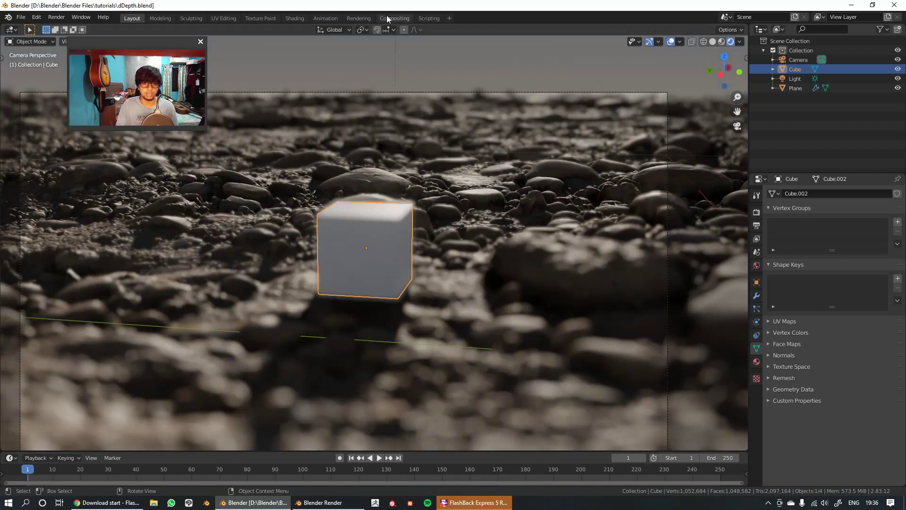
pyautogui.scroll(-2, 467, 231)
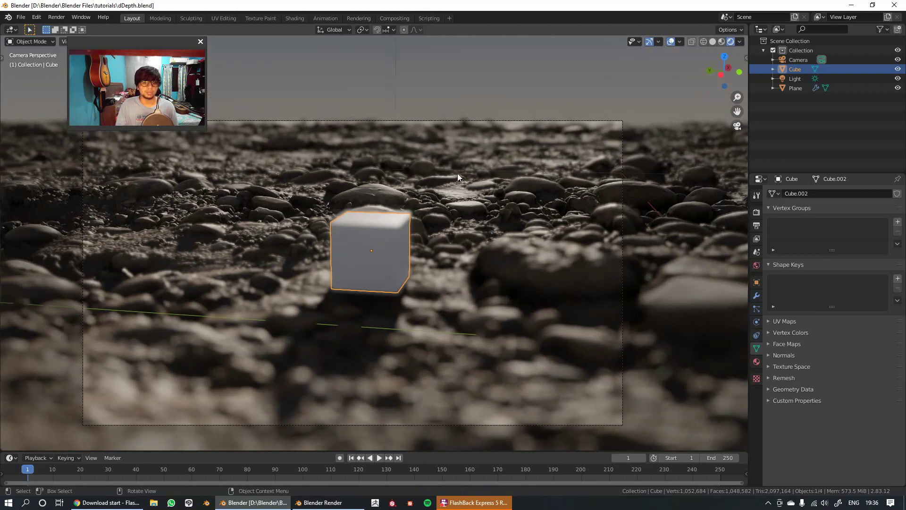
# Select the camera, turn off its Depth of Field, and inspect the cube and rocks without blur
pyautogui.click(622, 212)
pyautogui.click(794, 314)
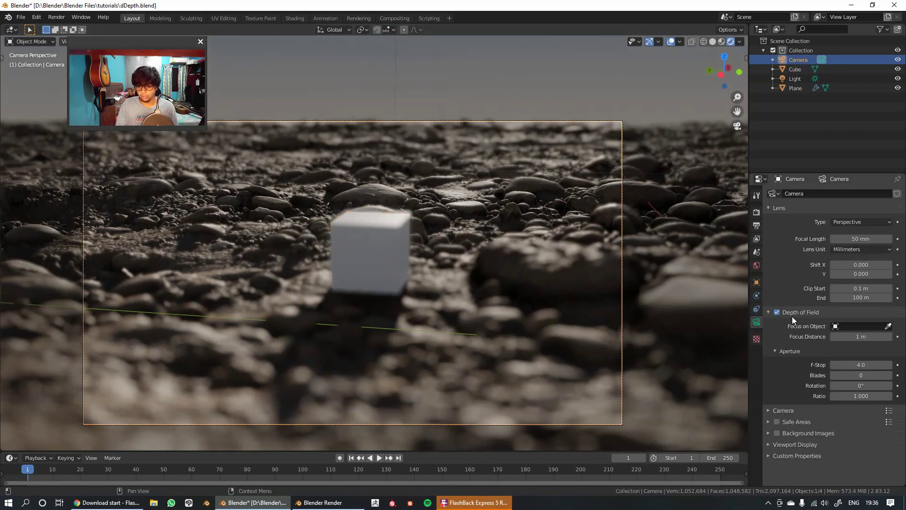
pyautogui.click(777, 313)
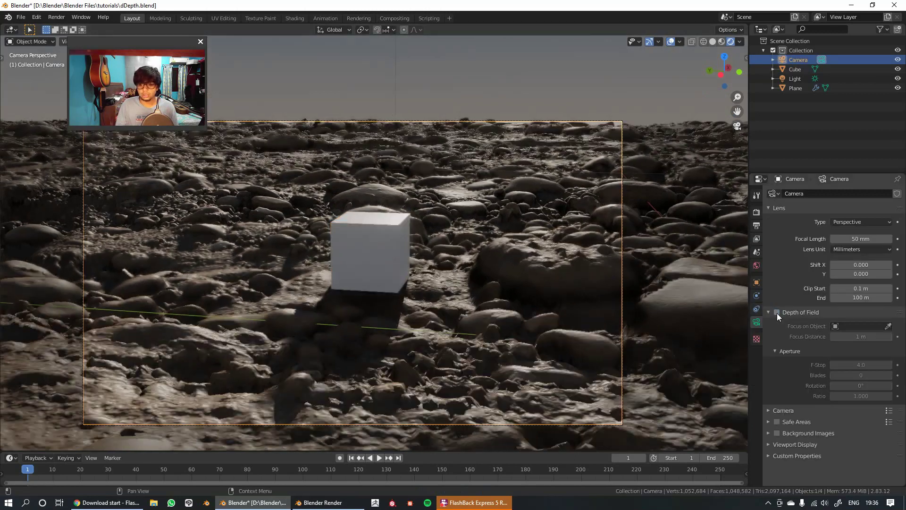
pyautogui.moveTo(461, 233)
pyautogui.keyDown('shift'); pyautogui.mouseDown(button='middle')
pyautogui.moveTo(460, 216)
pyautogui.moveTo(461, 235)
pyautogui.mouseUp(button='middle'); pyautogui.keyUp('shift')
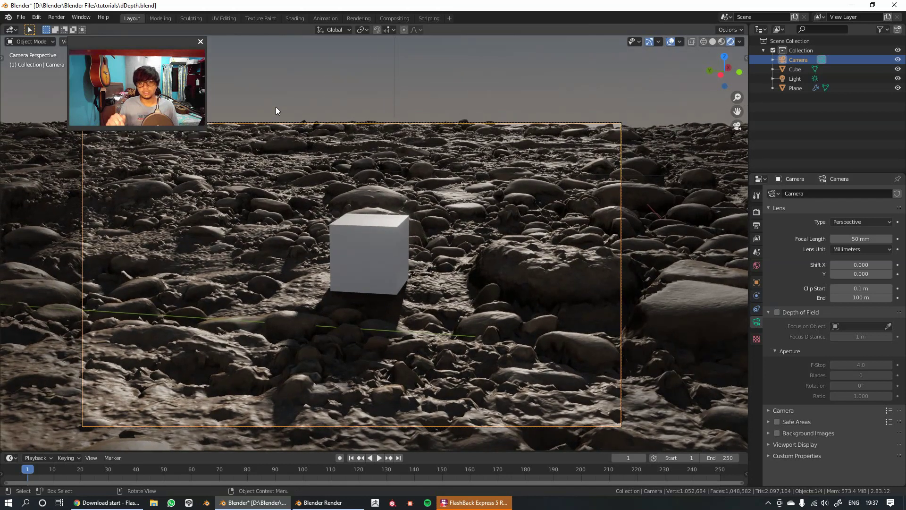
pyautogui.scroll(2, 351, 191)
pyautogui.scroll(-2, 360, 188)
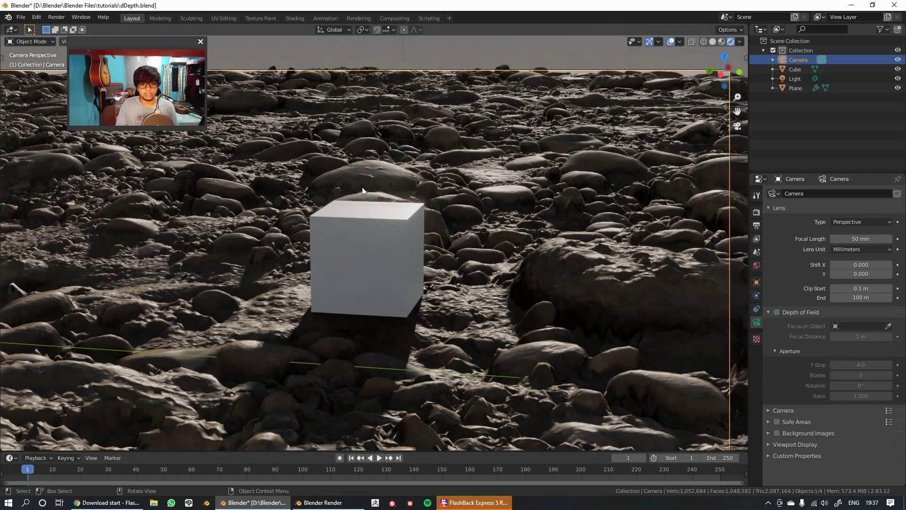
pyautogui.keyDown('shift'); pyautogui.moveTo(369, 185); pyautogui.dragTo(383, 171, button='middle'); pyautogui.keyUp('shift')
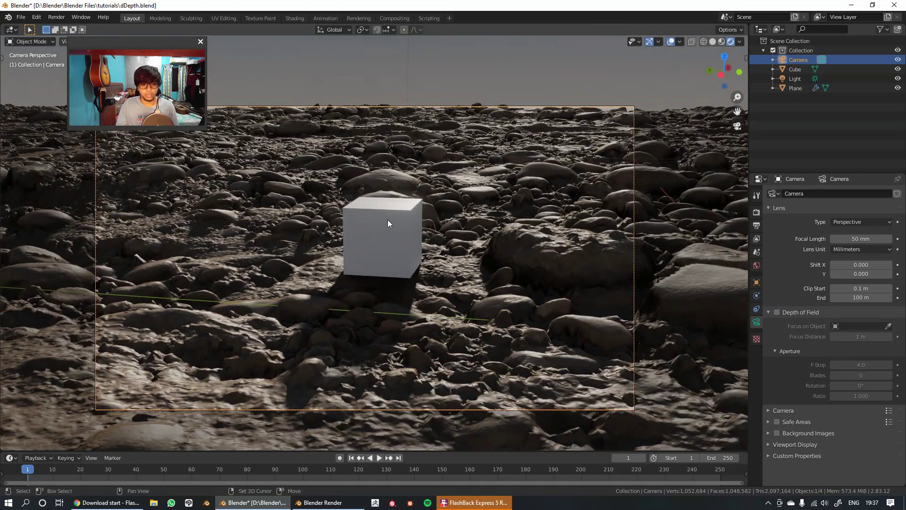
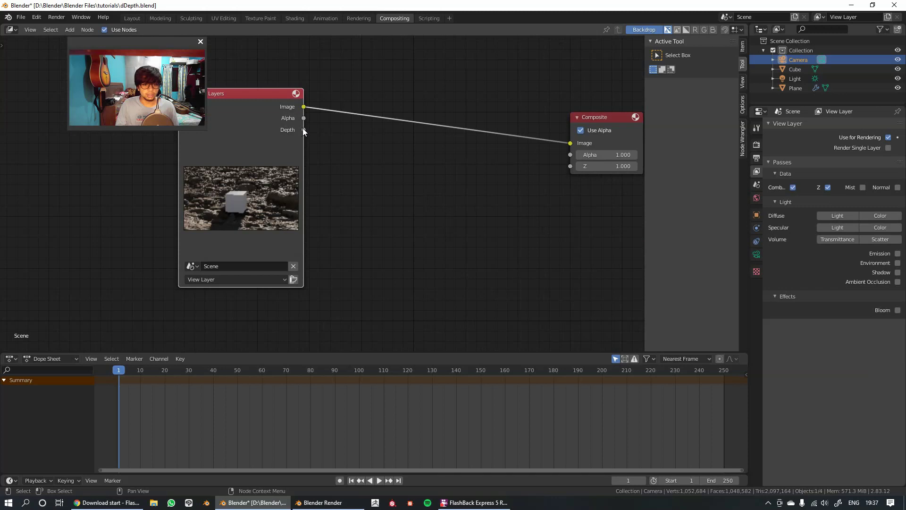
# Enable the Mist data pass for the view layer so the Render Layers node outputs it
pyautogui.moveTo(317, 140); pyautogui.dragTo(323, 145)
pyautogui.scroll(-3, 330, 154)
pyautogui.moveTo(331, 154); pyautogui.dragTo(325, 151, button='middle')
pyautogui.scroll(8, 289, 109)
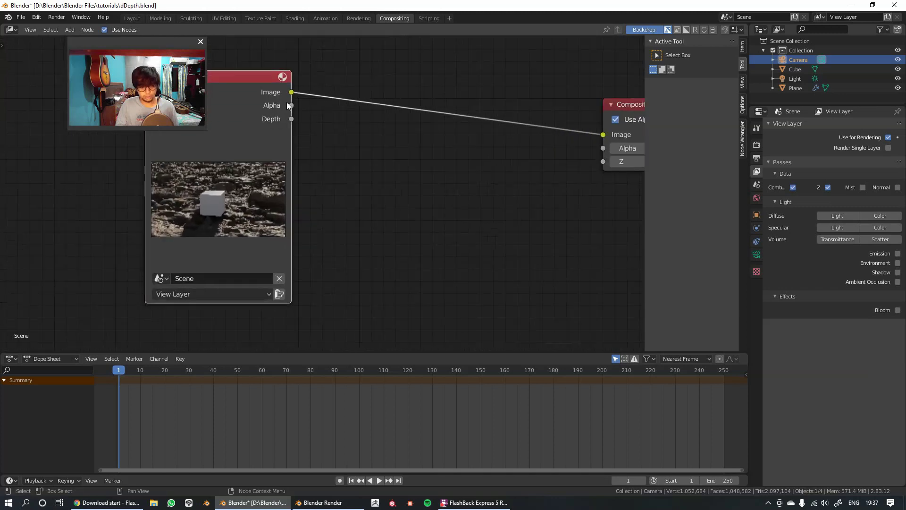
pyautogui.moveTo(283, 101); pyautogui.dragTo(330, 152, button='middle')
pyautogui.scroll(-2, 359, 161)
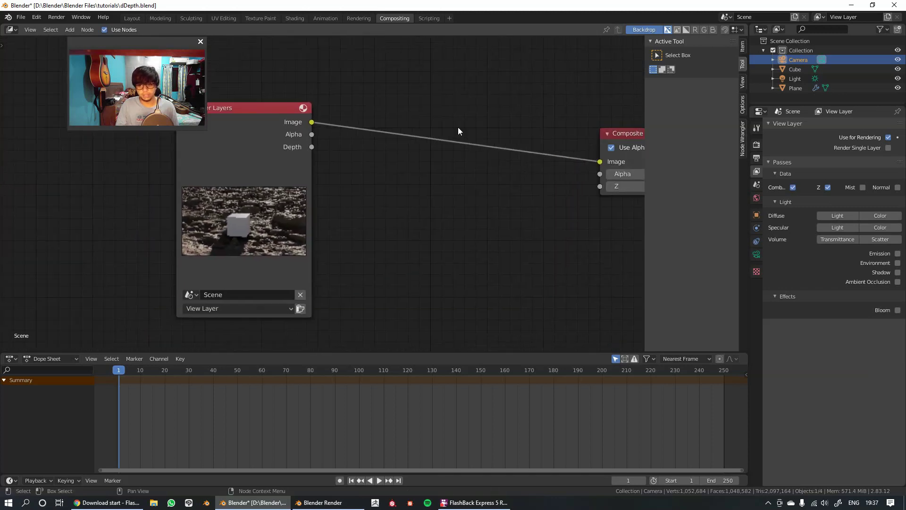
pyautogui.click(863, 188)
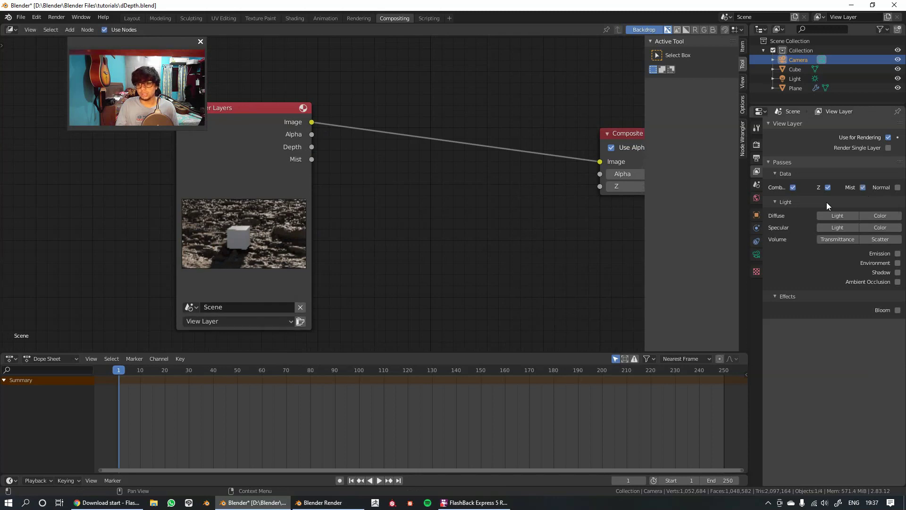
# Add a Viewer node to the compositor and place it just below the Composite node
pyautogui.scroll(-1, 530, 225)
pyautogui.click(257, 127)
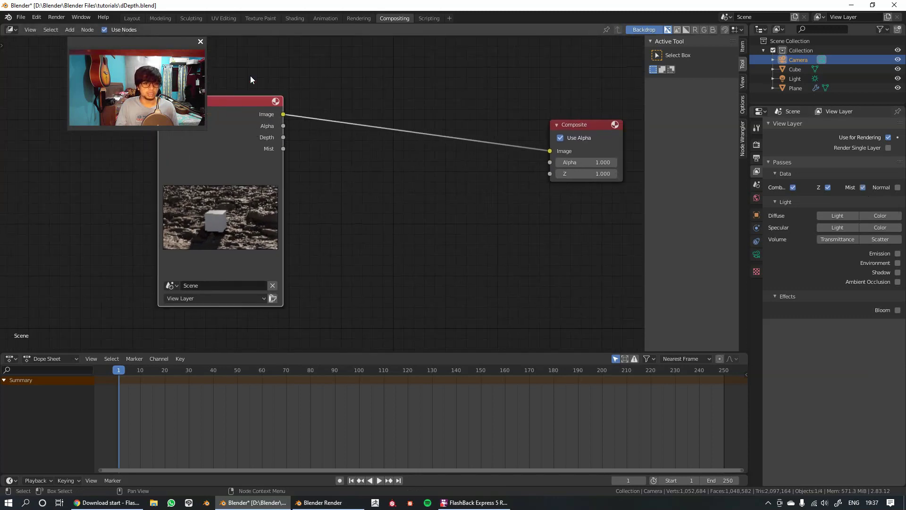
pyautogui.scroll(-1, 293, 104)
pyautogui.moveTo(296, 106); pyautogui.dragTo(264, 111, button='middle')
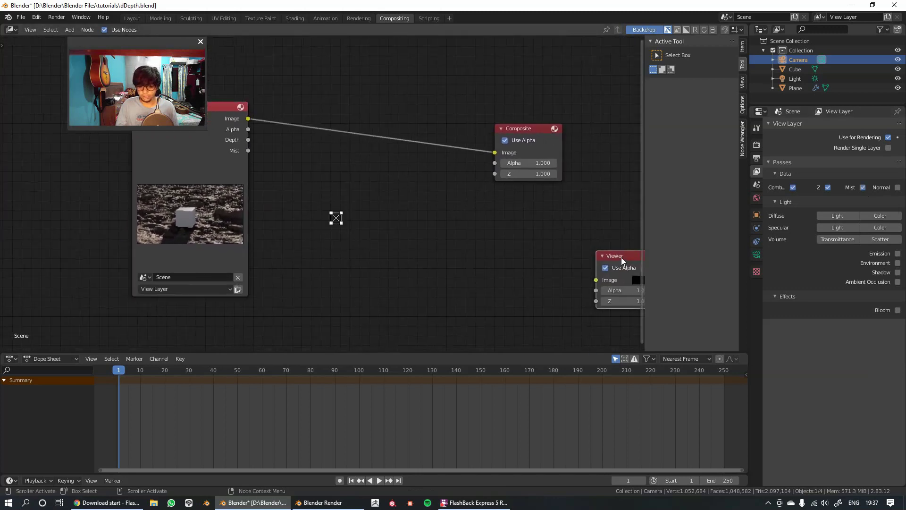
pyautogui.moveTo(621, 256); pyautogui.dragTo(525, 225)
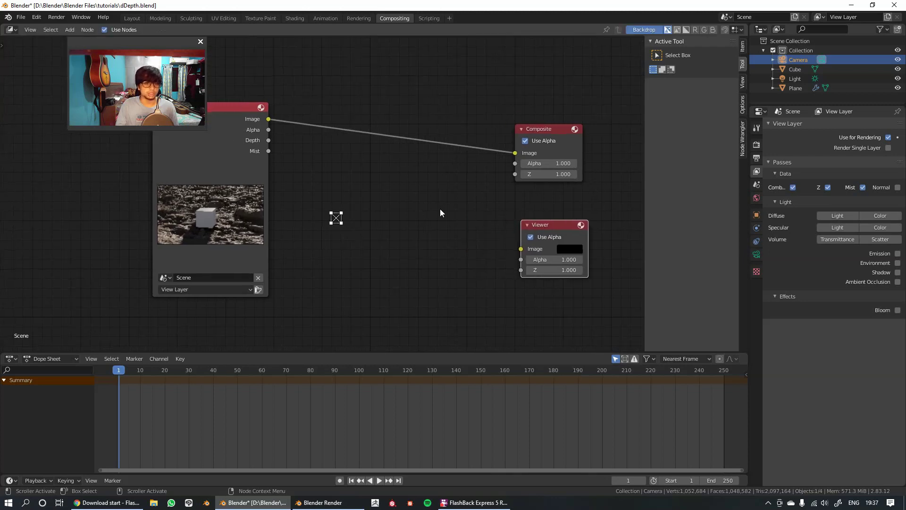
pyautogui.moveTo(369, 180); pyautogui.dragTo(383, 186, button='middle')
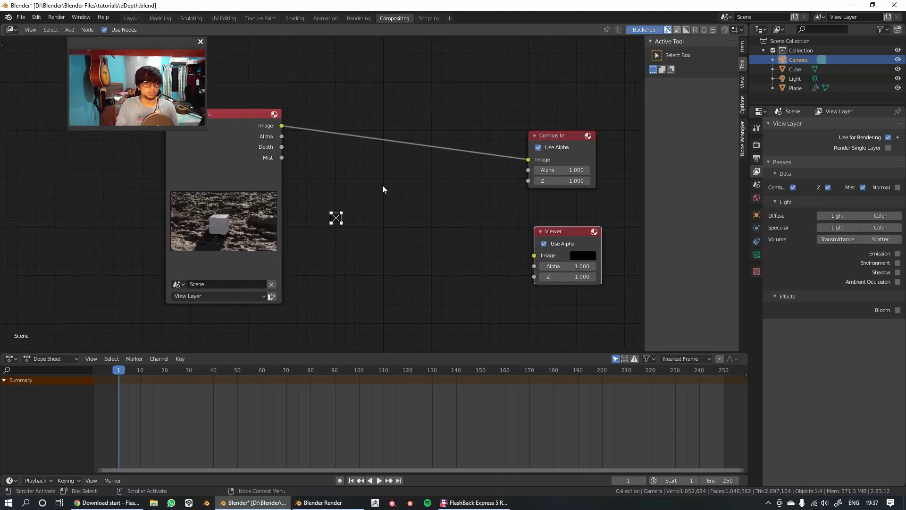
# Append the dDepth node tree from the file ev_the start_1.blend in the EVEE folder
pyautogui.click(21, 16)
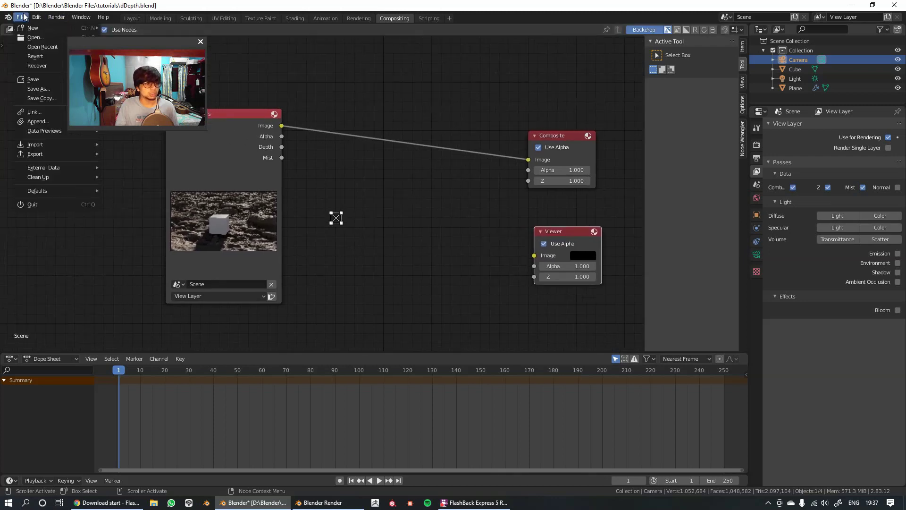
pyautogui.click(49, 120)
pyautogui.click(363, 137)
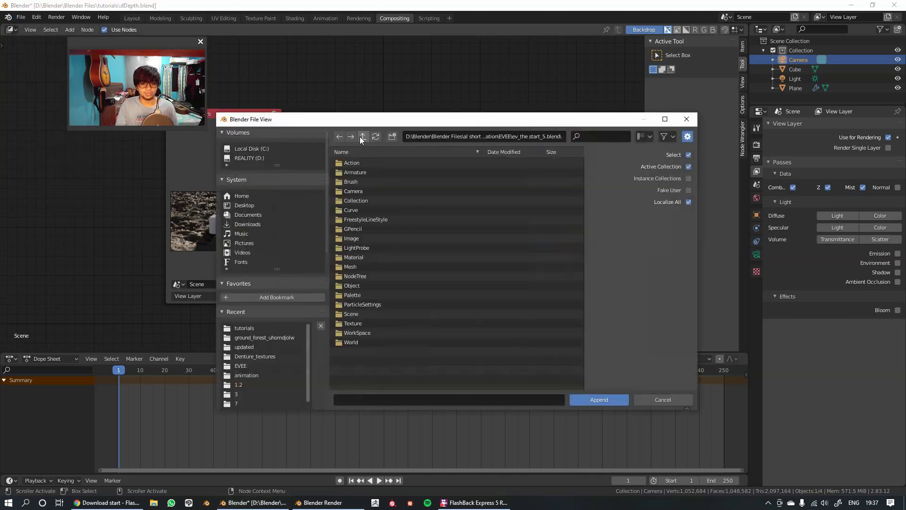
pyautogui.click(362, 137)
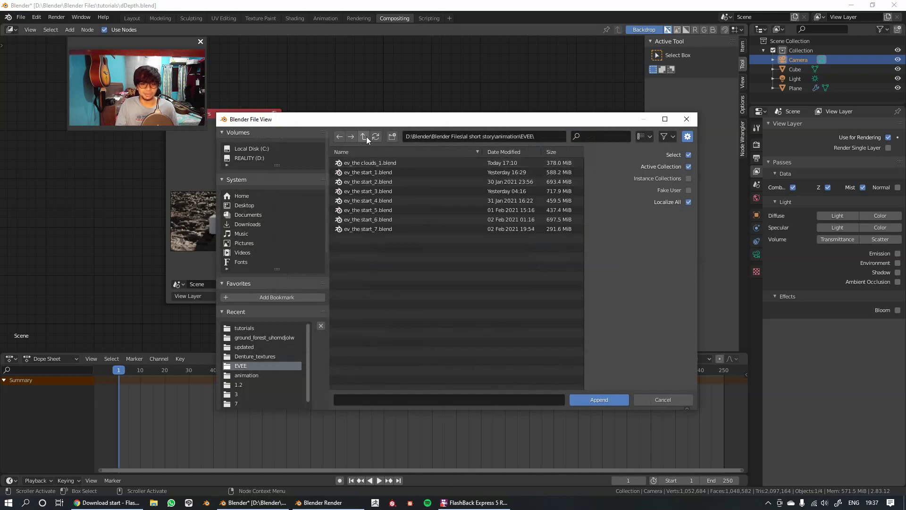
pyautogui.click(367, 137)
pyautogui.click(359, 189)
pyautogui.click(364, 173)
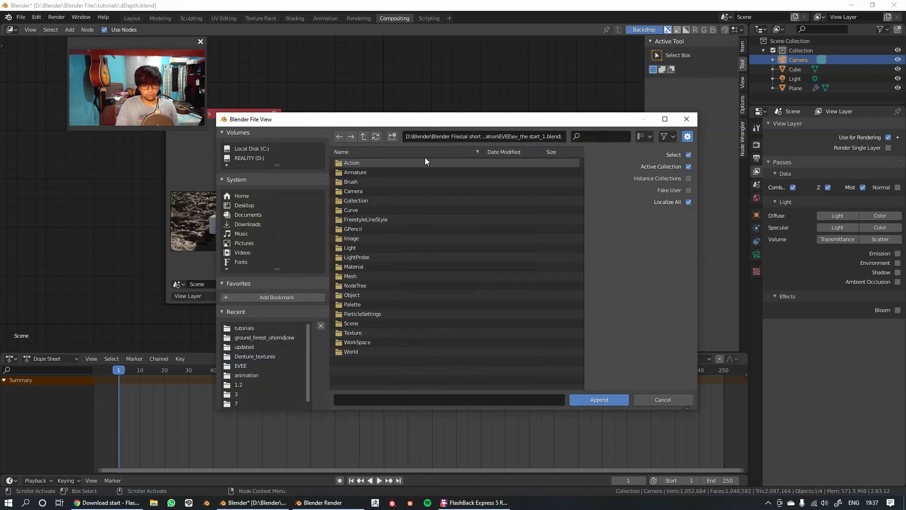
pyautogui.click(367, 286)
pyautogui.click(367, 285)
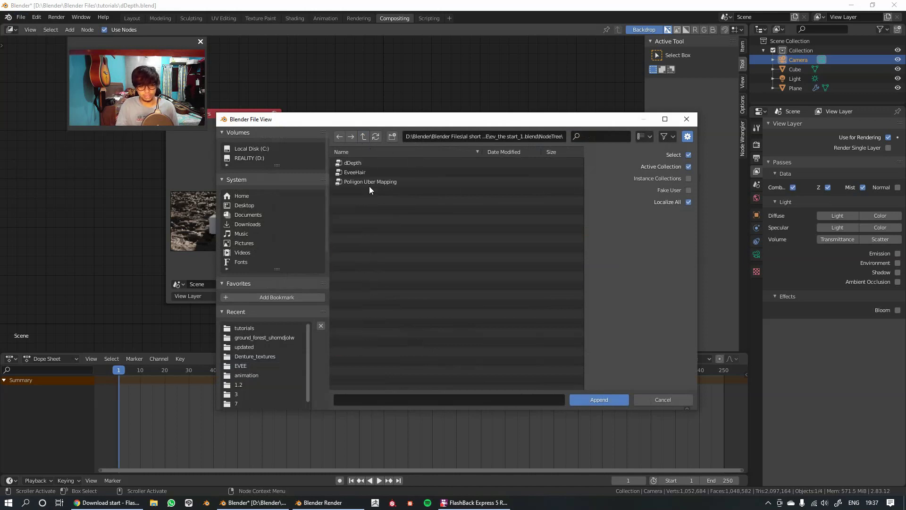
pyautogui.doubleClick(364, 162)
pyautogui.scroll(2, 345, 209)
pyautogui.moveTo(350, 185); pyautogui.dragTo(356, 162, button='middle')
pyautogui.scroll(-4, 356, 162)
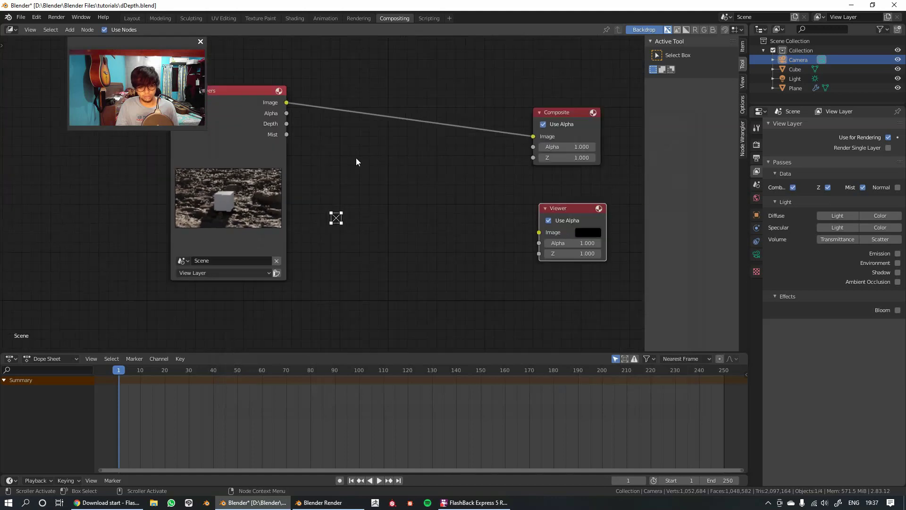
pyautogui.moveTo(371, 218); pyautogui.dragTo(352, 192, button='middle')
pyautogui.hotkey('shift', 'a')
pyautogui.press('s')
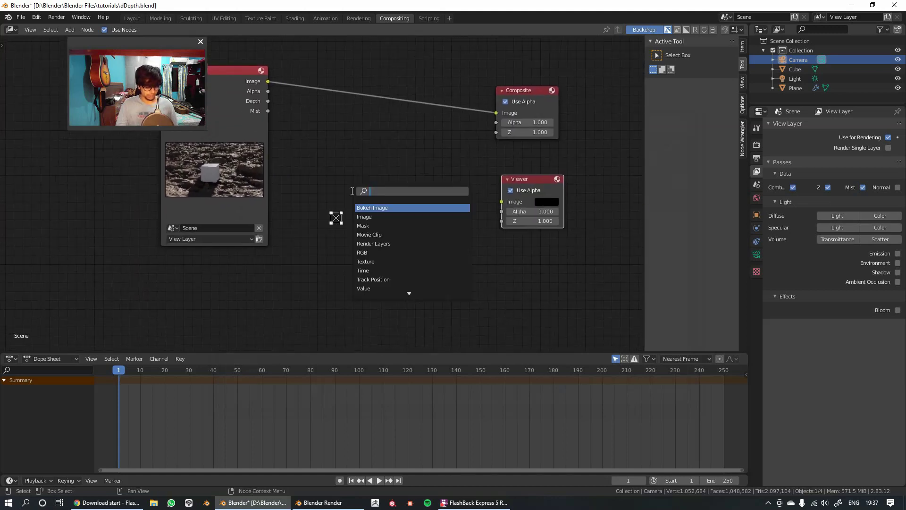
pyautogui.press('Escape')
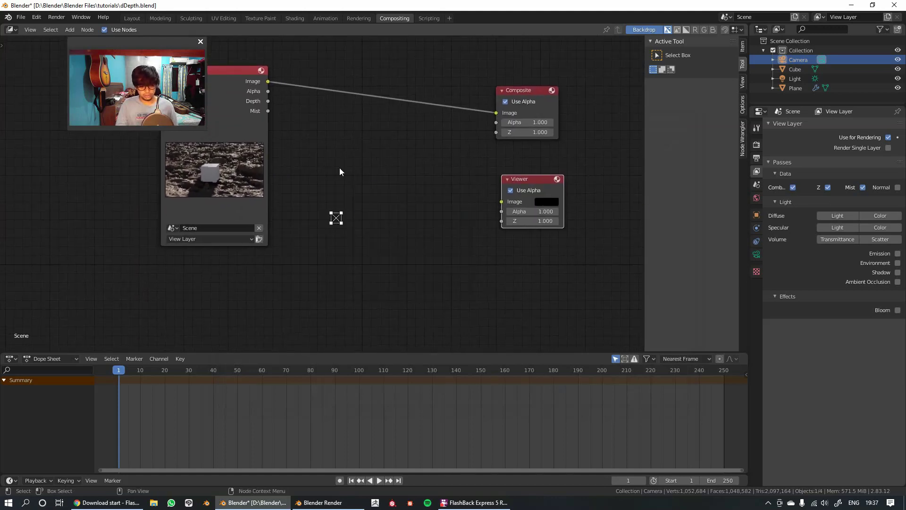
# Add the dDepth group node between the Render Layers and Viewer nodes, and move Render Layers farther away from it
pyautogui.hotkey('shift', 'a')
pyautogui.moveTo(337, 272)
pyautogui.click(396, 297)
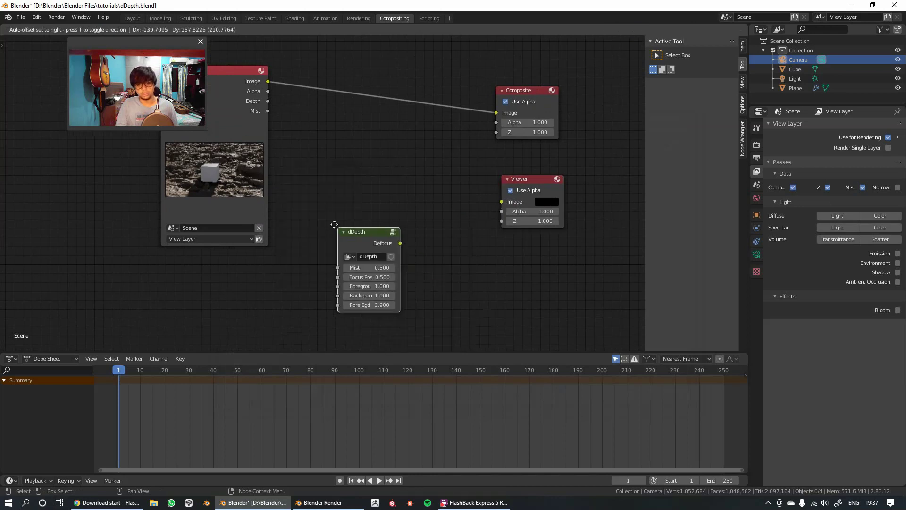
pyautogui.scroll(2, 336, 219)
pyautogui.moveTo(346, 218); pyautogui.dragTo(348, 180)
pyautogui.scroll(-5, 361, 189)
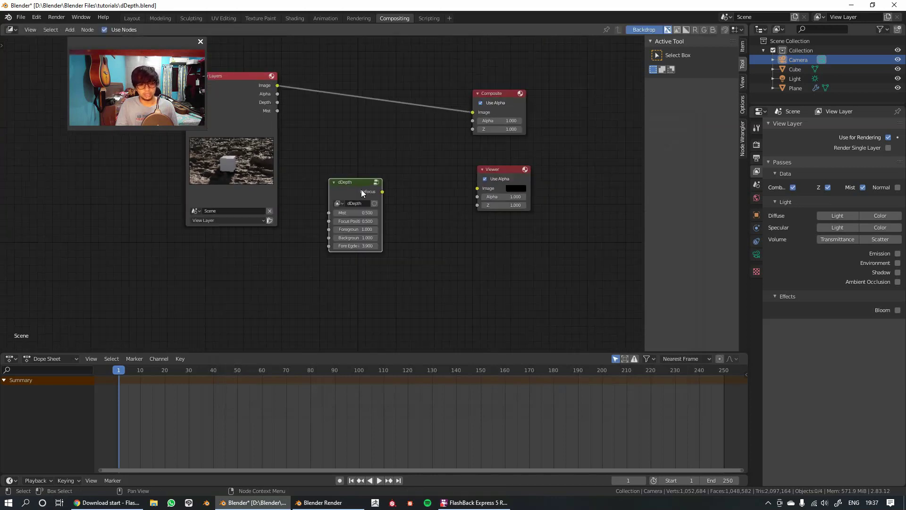
pyautogui.scroll(1, 361, 189)
pyautogui.moveTo(308, 155); pyautogui.dragTo(321, 188, button='middle')
pyautogui.moveTo(263, 161); pyautogui.dragTo(232, 160)
# Open the dDepth node group for editing and examine its Background and Foreground frames and their connections
pyautogui.click(375, 225)
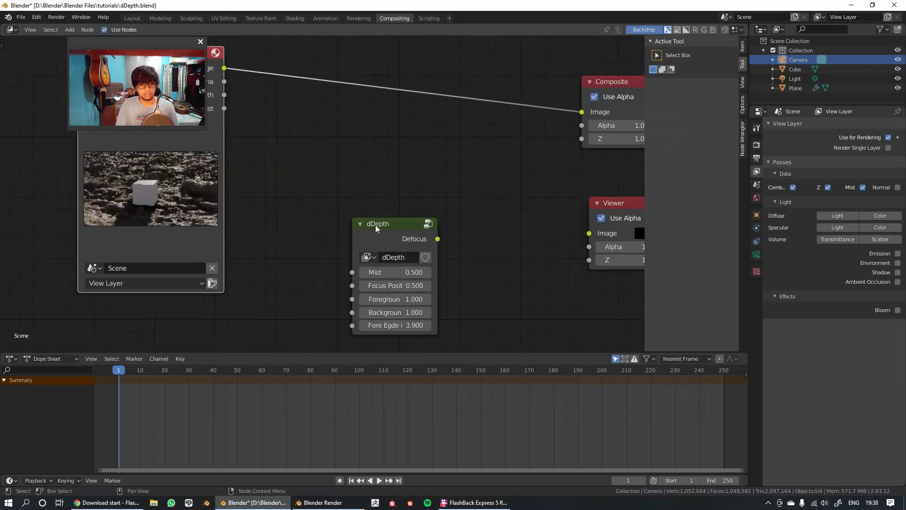
pyautogui.press('Tab')
pyautogui.scroll(-2, 330, 189)
pyautogui.scroll(-2, 378, 194)
pyautogui.moveTo(305, 167); pyautogui.dragTo(403, 231, button='middle')
pyautogui.scroll(-1, 349, 197)
pyautogui.moveTo(348, 197); pyautogui.dragTo(437, 229, button='middle')
pyautogui.scroll(4, 402, 212)
pyautogui.moveTo(382, 222); pyautogui.dragTo(297, 191, button='middle')
pyautogui.scroll(-2, 297, 192)
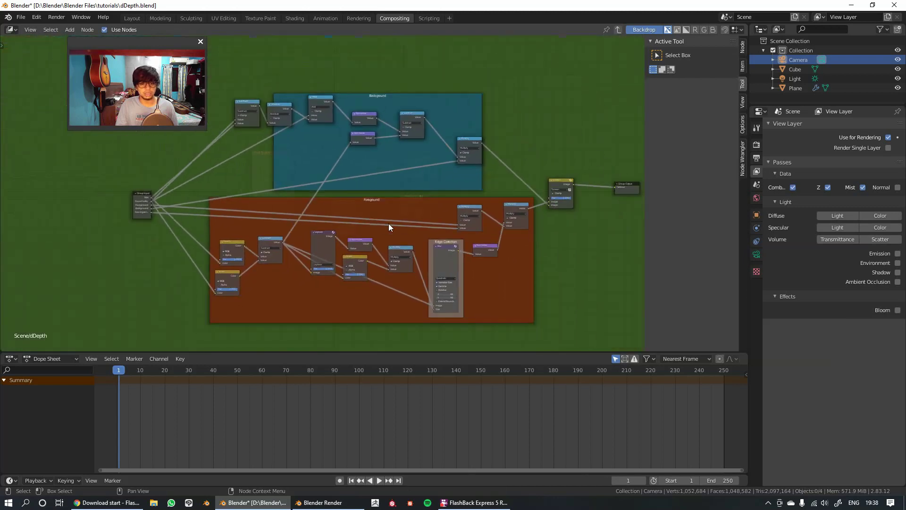
# Examine how the Background and Foreground frames of the dDepth group feed into the Screen node and Group Output
pyautogui.scroll(3, 366, 212)
pyautogui.moveTo(410, 211); pyautogui.dragTo(344, 203, button='middle')
pyautogui.scroll(-3, 299, 202)
pyautogui.scroll(3, 288, 201)
pyautogui.moveTo(225, 175); pyautogui.dragTo(329, 257, button='middle')
pyautogui.scroll(-1, 456, 236)
pyautogui.moveTo(456, 235); pyautogui.dragTo(342, 187, button='middle')
pyautogui.moveTo(347, 246); pyautogui.dragTo(361, 171, button='middle')
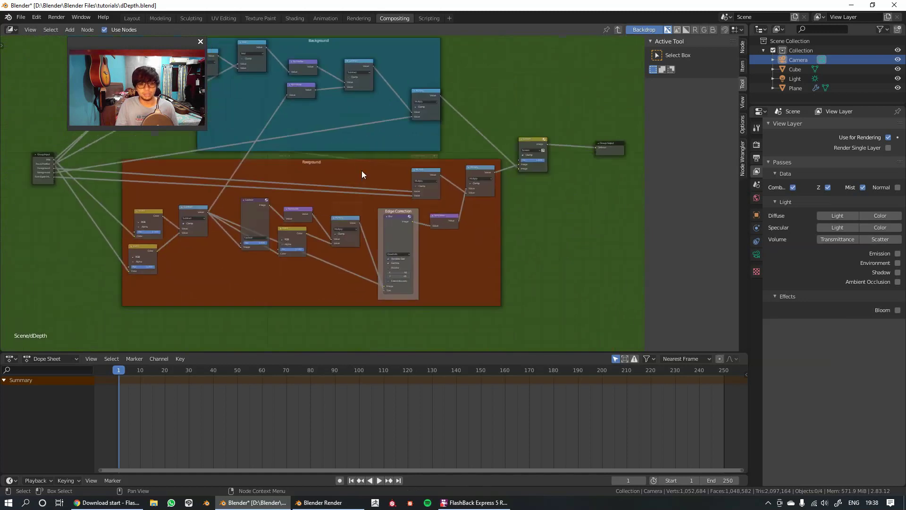
pyautogui.moveTo(459, 184); pyautogui.dragTo(352, 215, button='middle')
pyautogui.scroll(4, 384, 214)
pyautogui.moveTo(382, 257); pyautogui.dragTo(413, 196, button='middle')
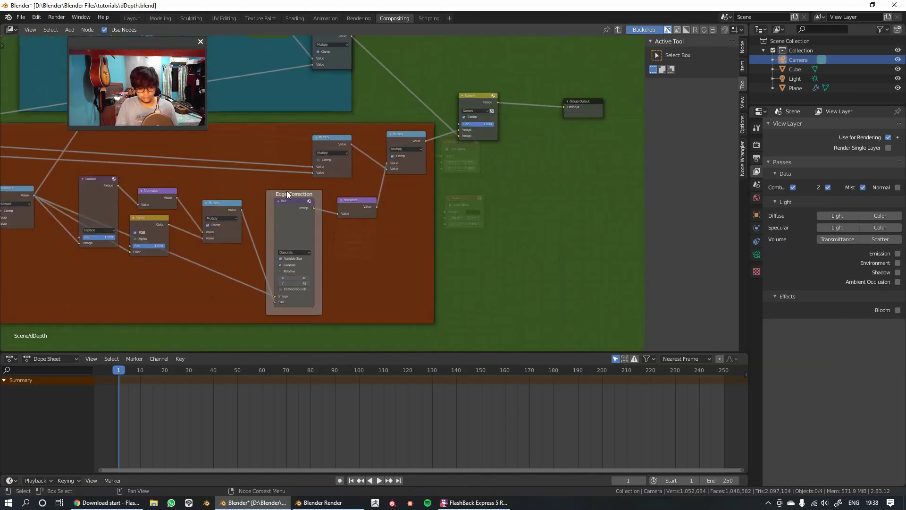
pyautogui.moveTo(287, 191); pyautogui.dragTo(394, 209, button='middle')
pyautogui.scroll(2, 299, 181)
pyautogui.moveTo(315, 150); pyautogui.dragTo(338, 235, button='middle')
pyautogui.moveTo(319, 148); pyautogui.dragTo(324, 201, button='middle')
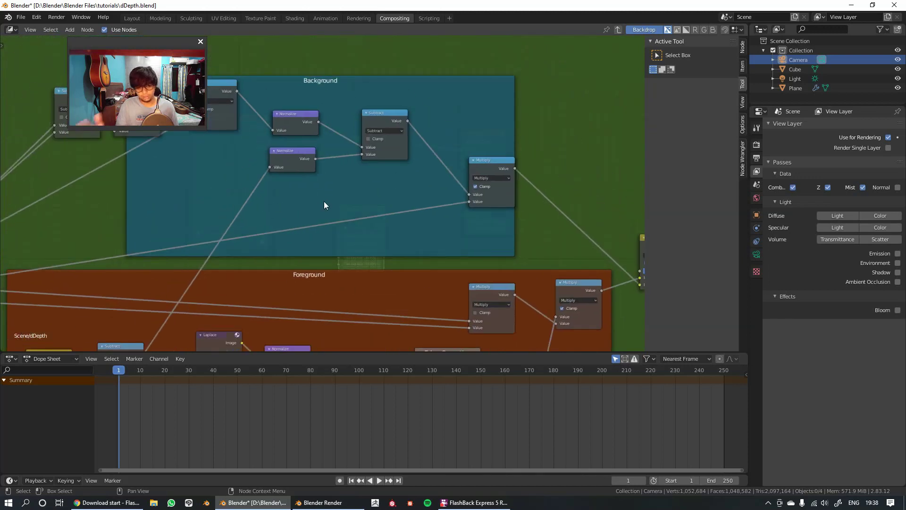
pyautogui.moveTo(366, 221); pyautogui.dragTo(355, 225, button='middle')
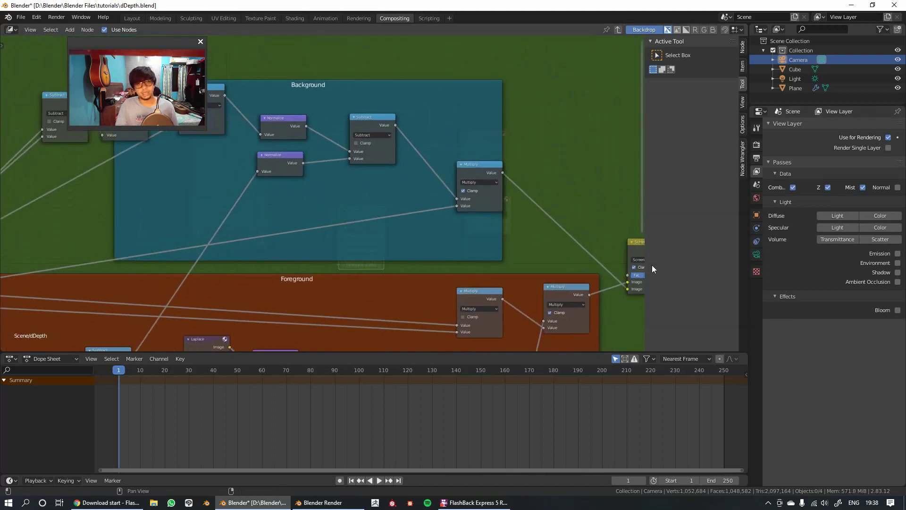
pyautogui.moveTo(510, 274); pyautogui.dragTo(494, 270, button='middle')
pyautogui.scroll(-1, 470, 346)
pyautogui.moveTo(469, 347); pyautogui.dragTo(458, 179, button='middle')
pyautogui.scroll(1, 314, 217)
# Examine the Foreground frame's node chain from the Invert and Laplace nodes through to the Edge Correction Blur node
pyautogui.moveTo(230, 218); pyautogui.dragTo(329, 215, button='middle')
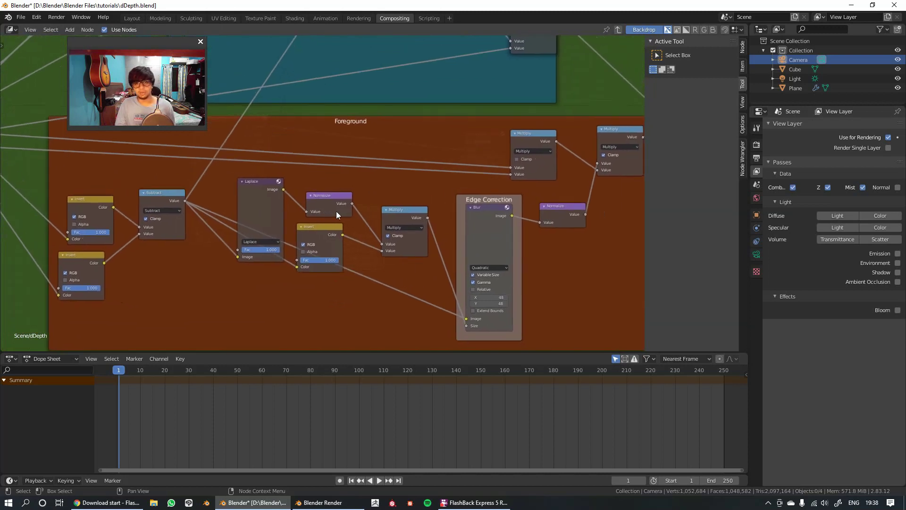
pyautogui.moveTo(406, 194); pyautogui.dragTo(336, 188, button='middle')
pyautogui.moveTo(427, 216); pyautogui.dragTo(404, 204, button='middle')
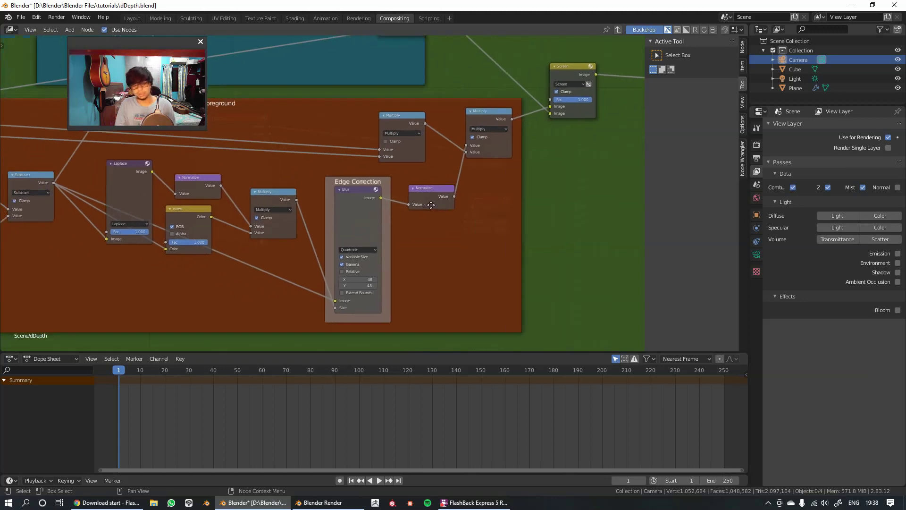
pyautogui.scroll(-3, 455, 245)
pyautogui.moveTo(346, 186); pyautogui.dragTo(355, 158, button='middle')
pyautogui.scroll(-2, 358, 194)
pyautogui.scroll(1, 395, 194)
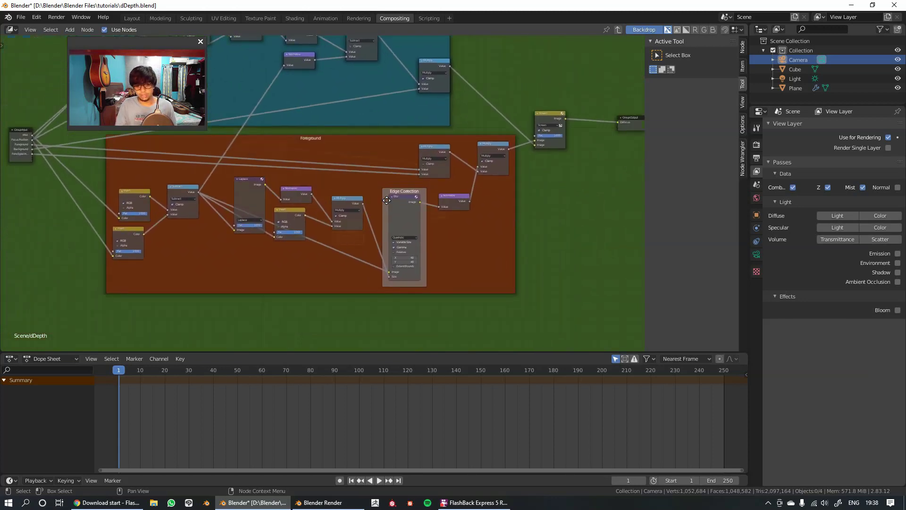
pyautogui.scroll(5, 443, 225)
pyautogui.moveTo(442, 226); pyautogui.dragTo(414, 208, button='middle')
pyautogui.scroll(1, 401, 189)
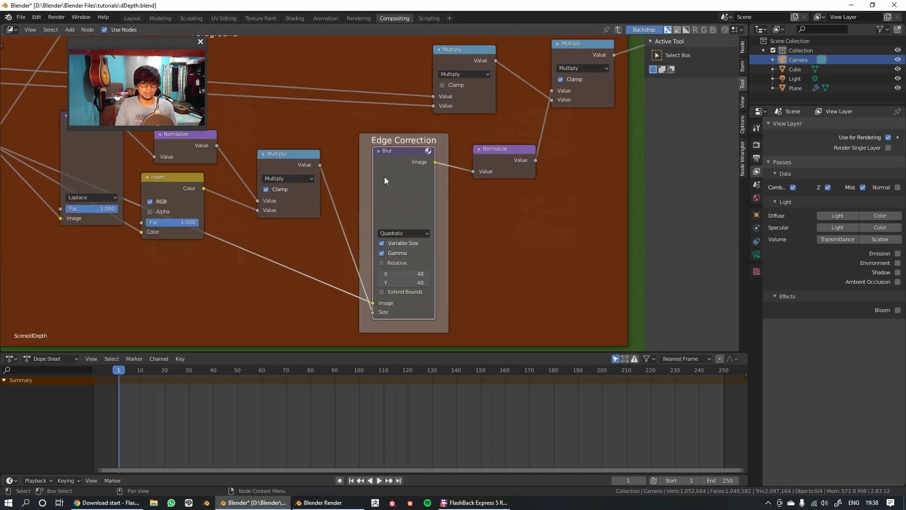
# Leave the dDepth group and move its node slightly higher in the main compositor node tree
pyautogui.scroll(-3, 373, 180)
pyautogui.press('Tab')
pyautogui.scroll(6, 369, 210)
pyautogui.moveTo(370, 213); pyautogui.dragTo(366, 191)
pyautogui.scroll(-1, 366, 191)
pyautogui.moveTo(367, 191); pyautogui.dragTo(411, 195, button='middle')
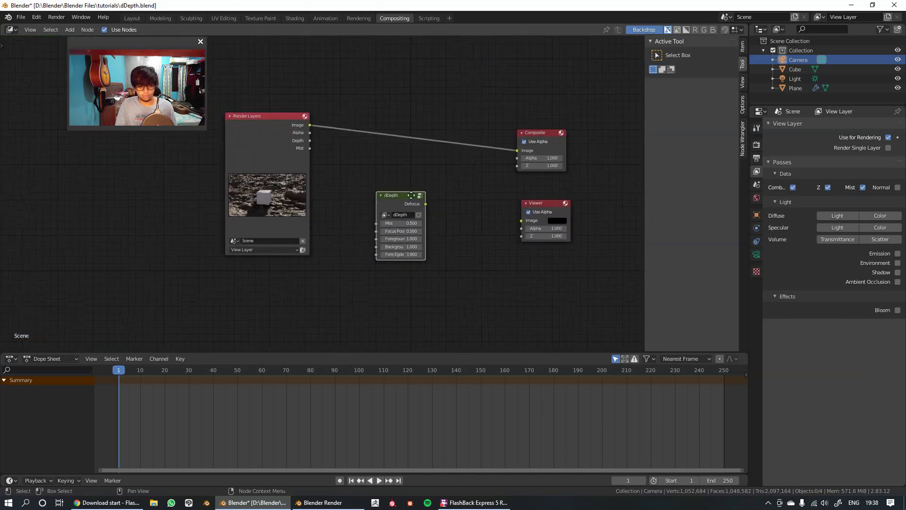
# Switch to the Layout workspace, render the camera view and inspect the cube in the rendered image
pyautogui.click(132, 18)
pyautogui.scroll(-1, 370, 226)
pyautogui.keyDown('shift'); pyautogui.moveTo(483, 227); pyautogui.dragTo(482, 232, button='middle'); pyautogui.keyUp('shift')
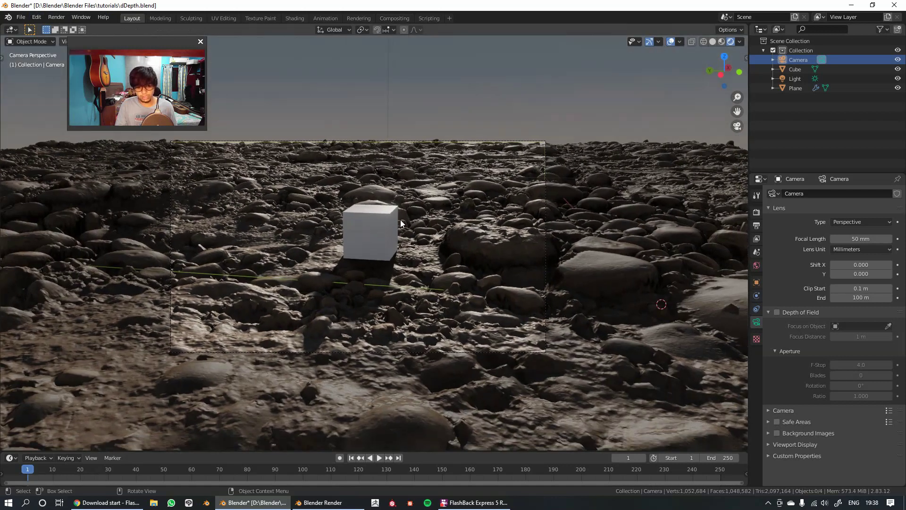
pyautogui.scroll(1, 407, 221)
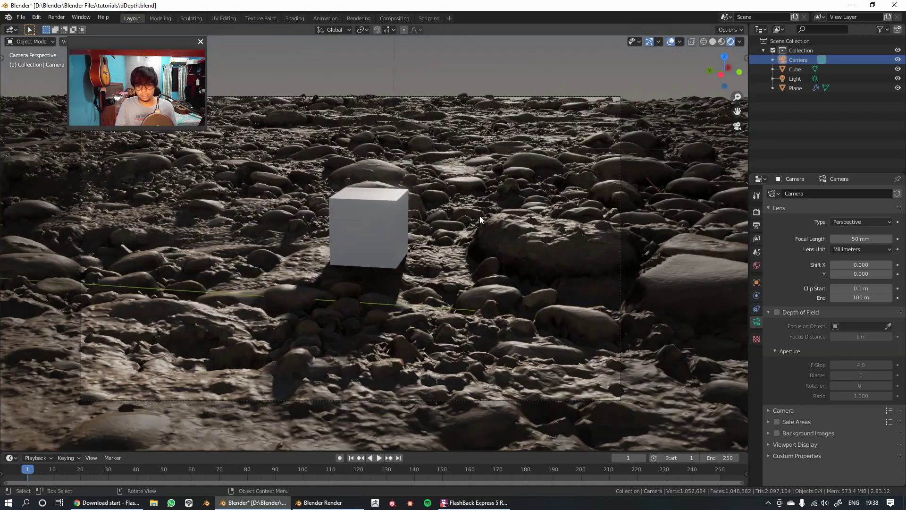
pyautogui.click(56, 17)
pyautogui.click(71, 28)
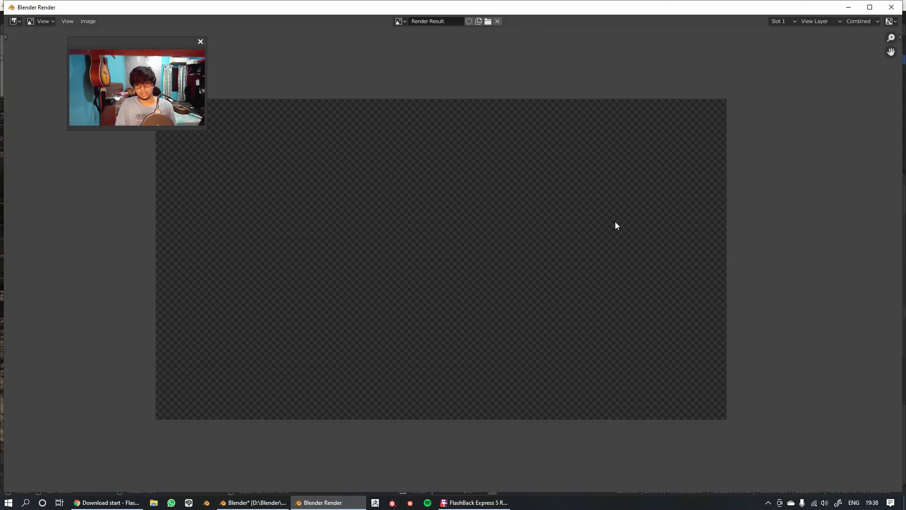
pyautogui.scroll(4, 613, 197)
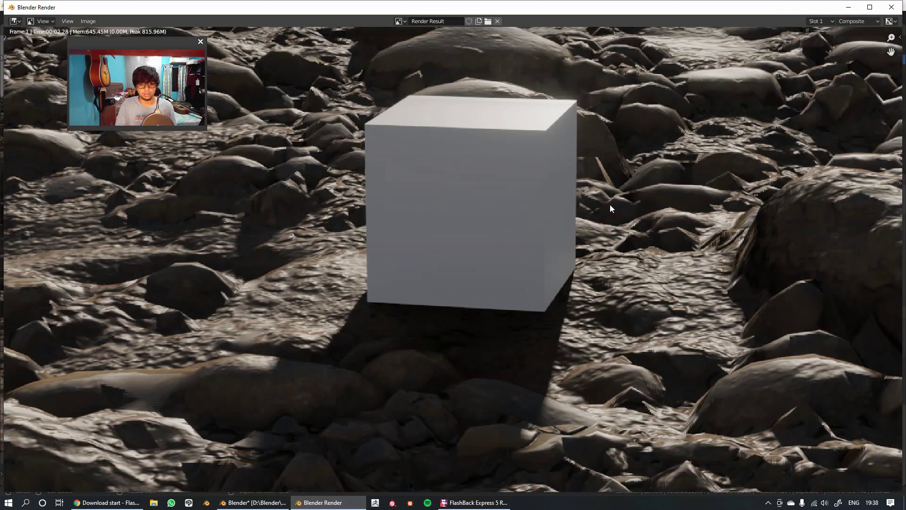
pyautogui.scroll(-2, 609, 205)
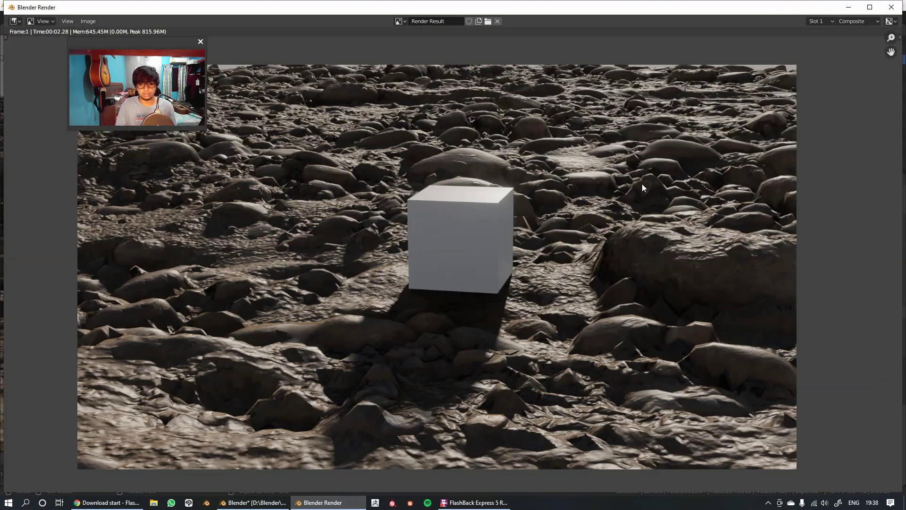
# Return to the viewport and move the cube along the X axis, closer to the camera
pyautogui.click(852, 11)
pyautogui.click(403, 210)
pyautogui.press('g')
pyautogui.press('x')
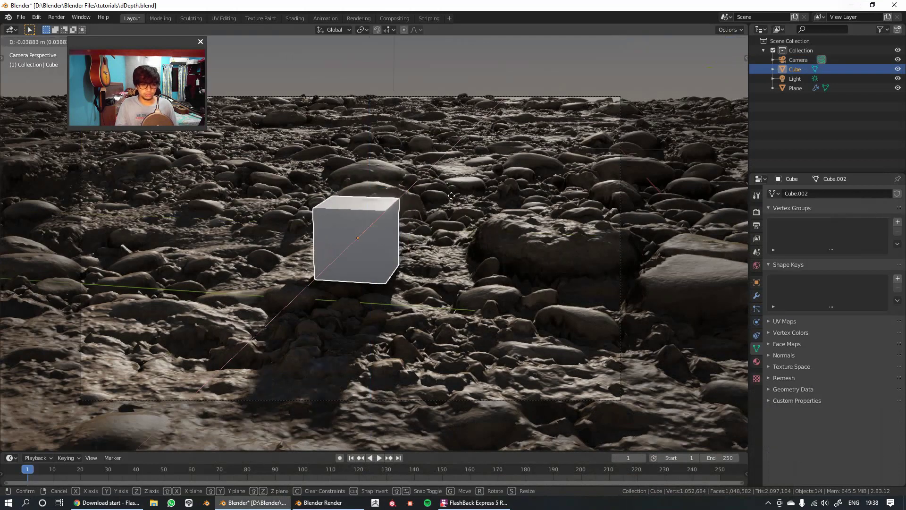
pyautogui.click(426, 216)
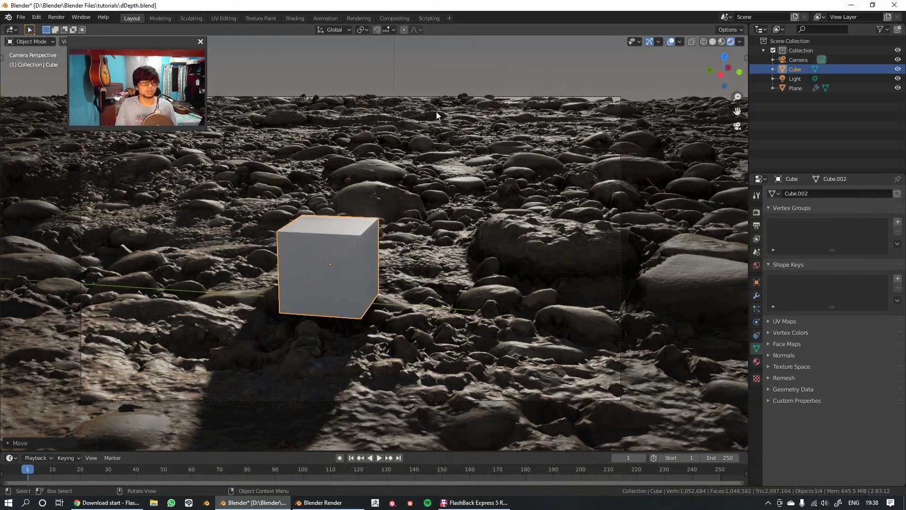
# Render the scene again with the repositioned cube and put the render window away
pyautogui.click(56, 17)
pyautogui.click(64, 28)
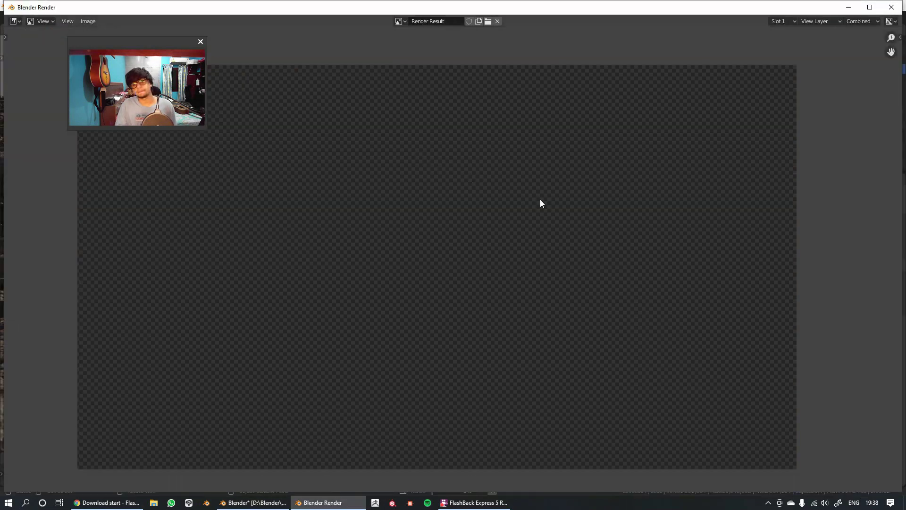
pyautogui.scroll(-1, 576, 168)
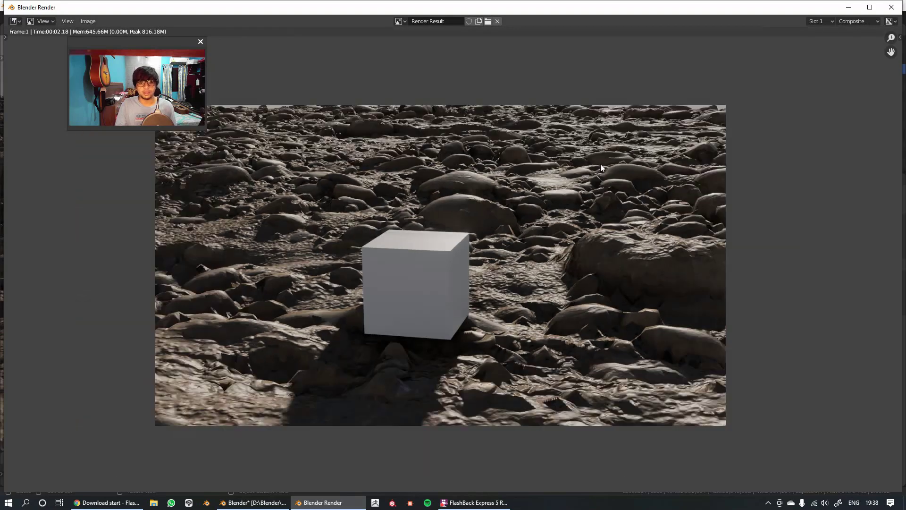
pyautogui.click(848, 7)
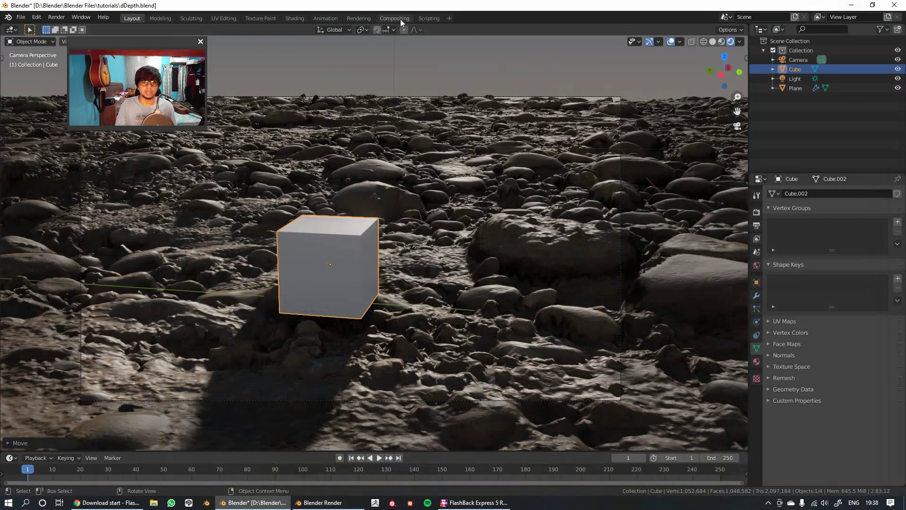
# In the Compositing workspace, move Render Layers farther from dDepth and connect its Mist output to dDepth's Mist input
pyautogui.click(395, 18)
pyautogui.moveTo(328, 197); pyautogui.dragTo(337, 199, button='middle')
pyautogui.moveTo(297, 118); pyautogui.dragTo(284, 117)
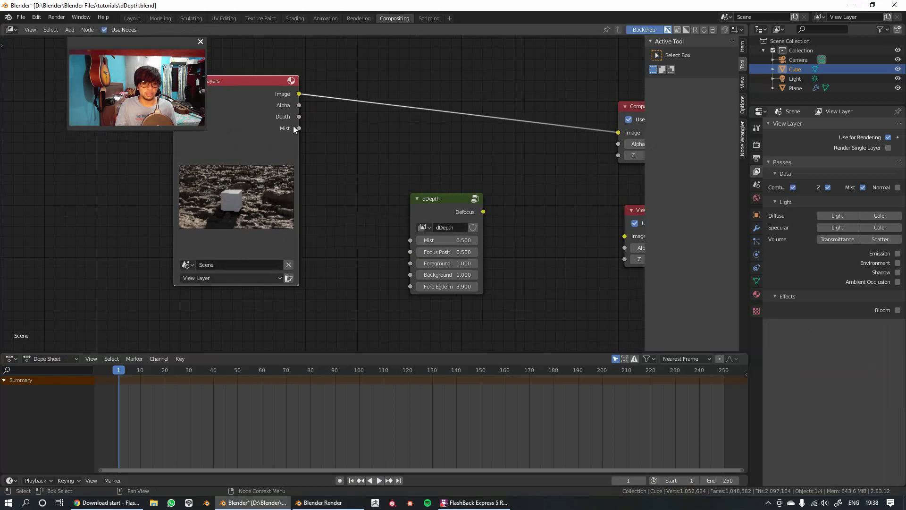
pyautogui.scroll(3, 302, 131)
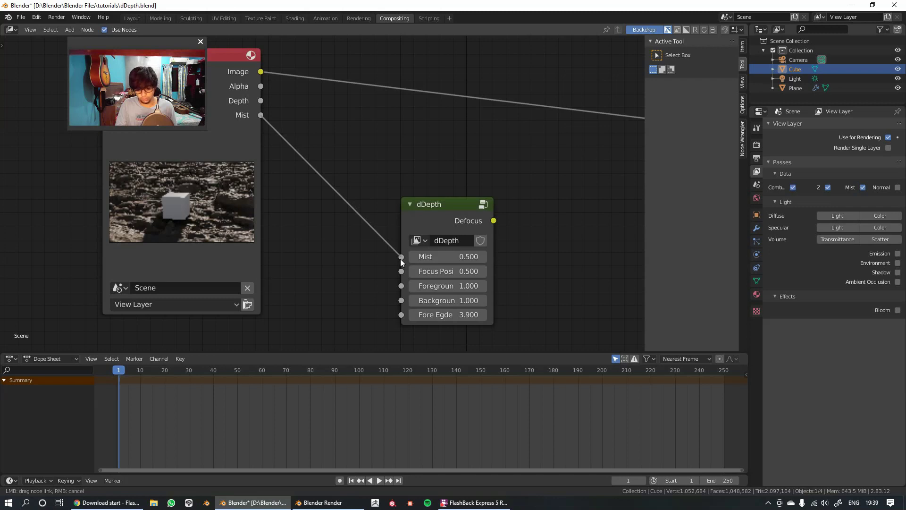
pyautogui.moveTo(401, 262); pyautogui.dragTo(401, 257)
pyautogui.scroll(-2, 420, 242)
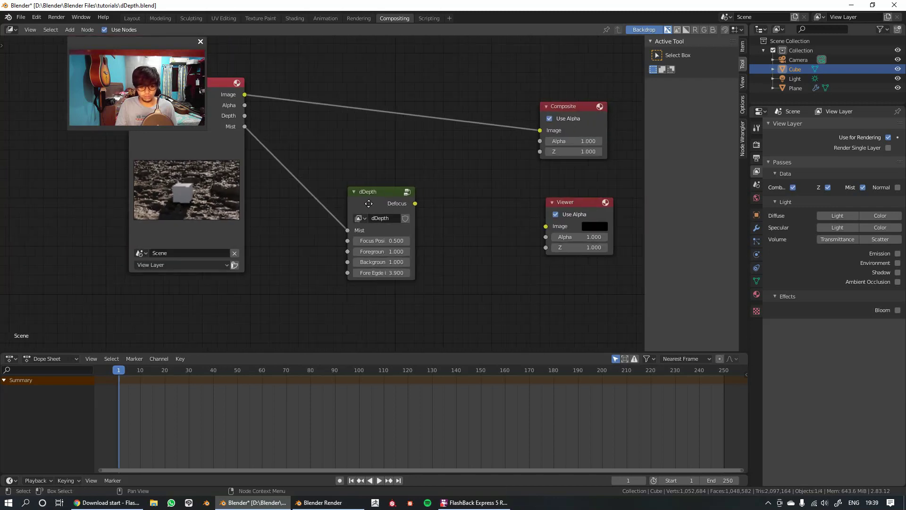
# Connect the dDepth node's Defocus output to the Viewer node's Image input to preview the mask in the backdrop
pyautogui.scroll(2, 373, 200)
pyautogui.moveTo(382, 203); pyautogui.dragTo(226, 231, button='middle')
pyautogui.keyDown('ctrl'); pyautogui.keyDown('shift'); pyautogui.click(370, 169); pyautogui.keyUp('shift'); pyautogui.keyUp('ctrl')
pyautogui.scroll(1, 310, 158)
# Try lower Focus Position values on the dDepth node, 0.100 and 0.010
pyautogui.scroll(4, 257, 172)
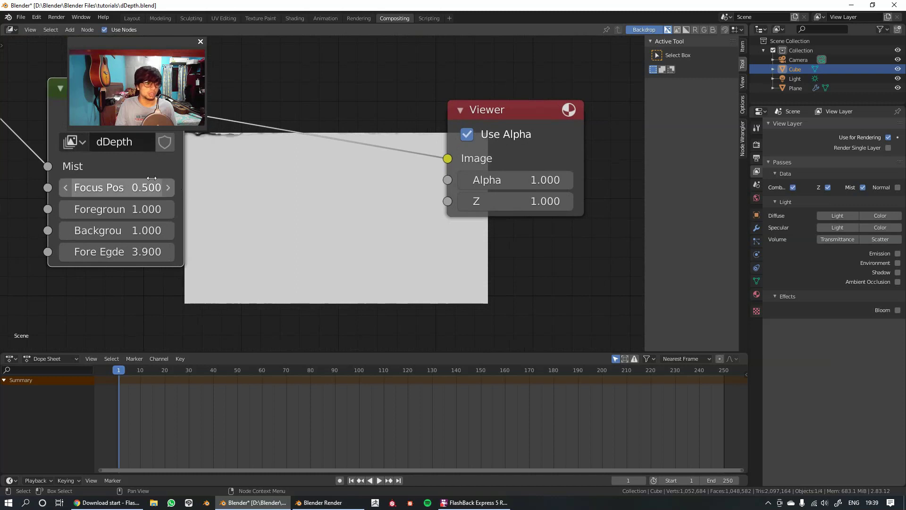
pyautogui.scroll(1, 223, 188)
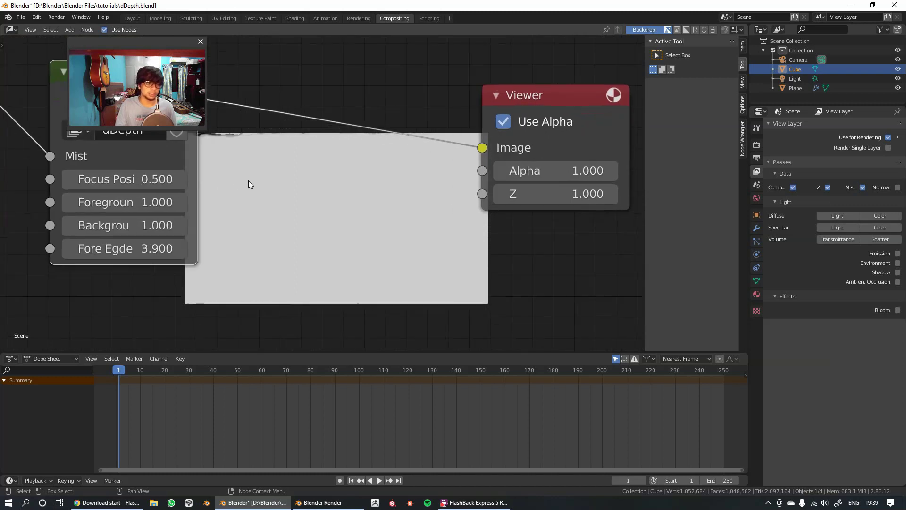
pyautogui.moveTo(248, 180); pyautogui.dragTo(224, 170, button='middle')
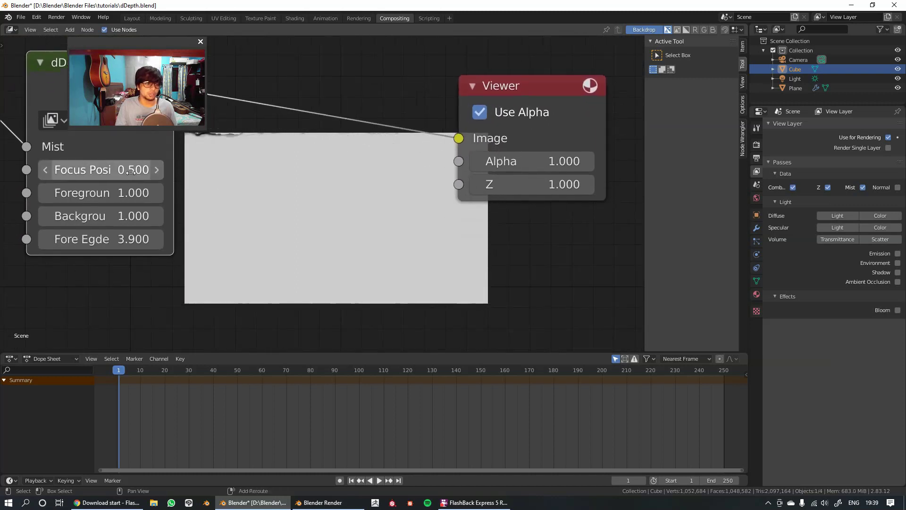
pyautogui.moveTo(131, 172); pyautogui.dragTo(92, 172)
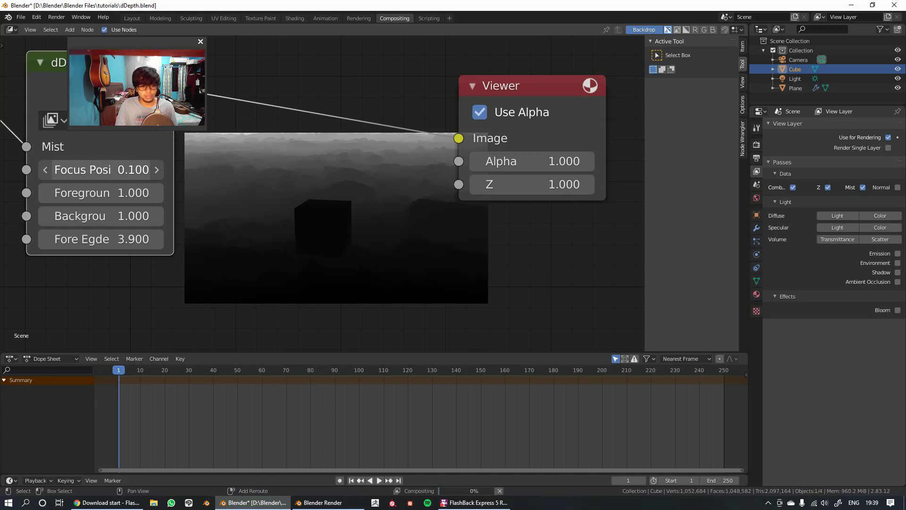
pyautogui.moveTo(106, 172); pyautogui.dragTo(82, 172)
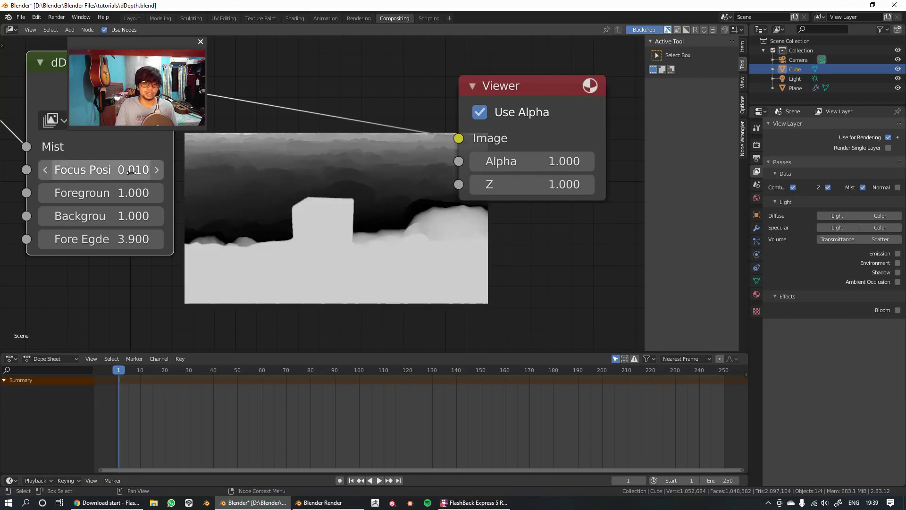
# Enlarge the backdrop to examine the defocus mask around the cube's edges, and reduce it again
pyautogui.scroll(1, 355, 217)
pyautogui.moveTo(366, 218); pyautogui.dragTo(347, 201, button='middle')
pyautogui.hotkey('alt', 'v')
pyautogui.hotkey('alt', 'v')
pyautogui.hotkey('alt', 'v')
pyautogui.hotkey('alt', 'v')
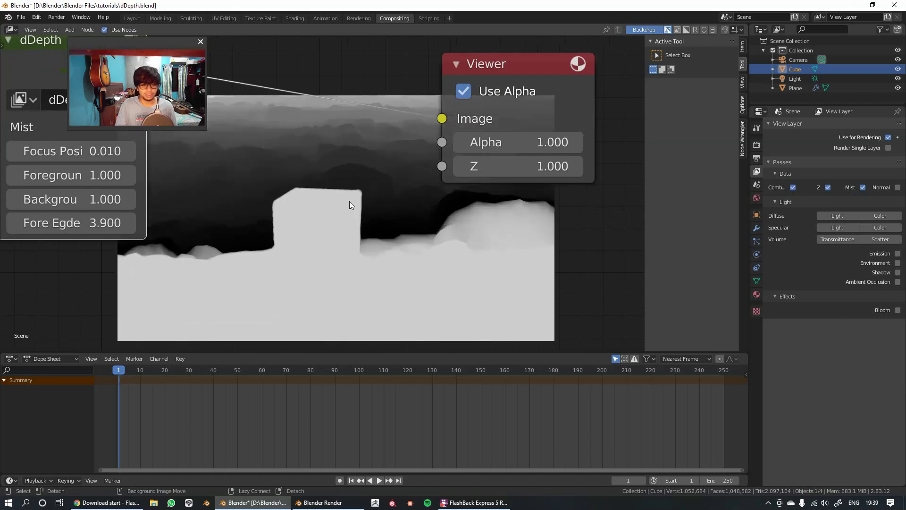
pyautogui.scroll(-1, 348, 225)
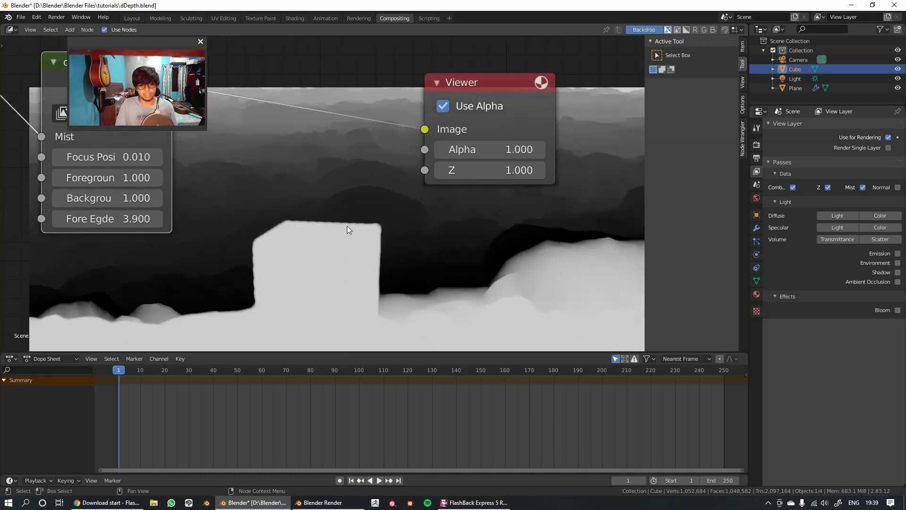
pyautogui.press('v')
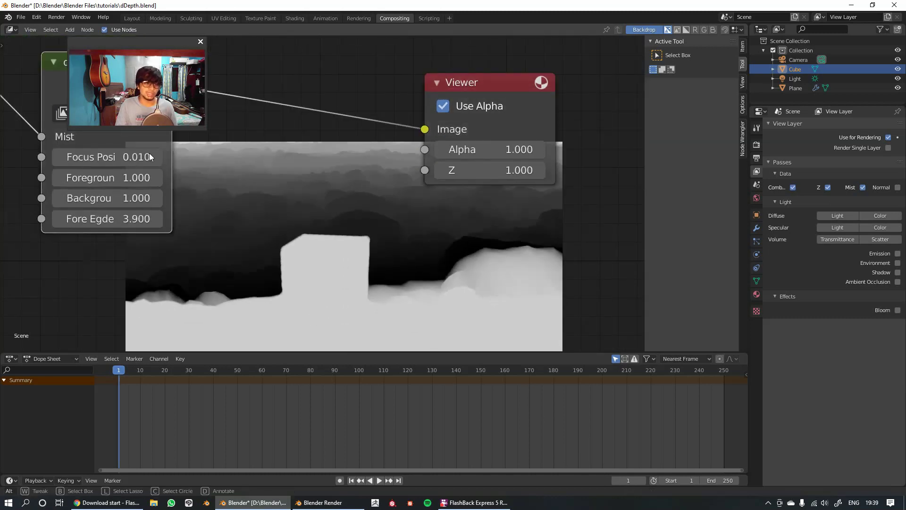
# Try Focus Position values of 0.060 and -0.010 on the dDepth node, and settle on 0.020
pyautogui.moveTo(97, 140); pyautogui.dragTo(113, 180, button='middle')
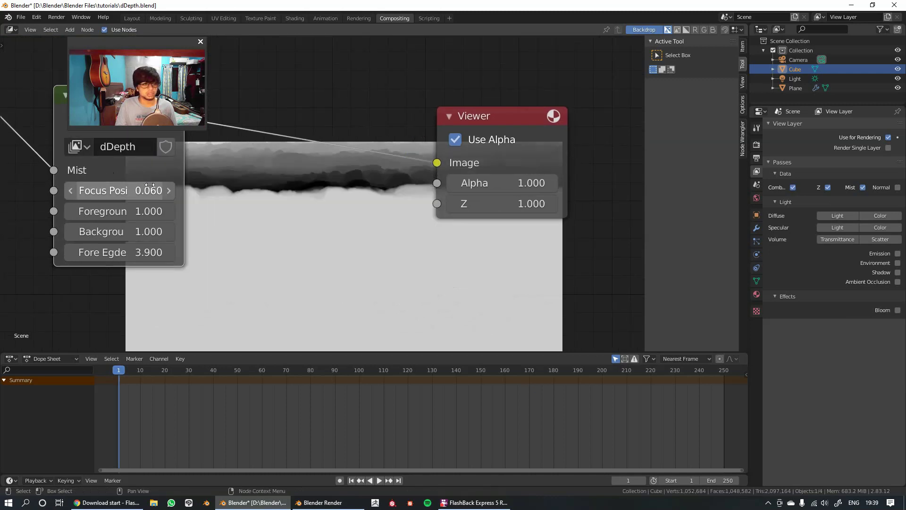
pyautogui.moveTo(119, 190); pyautogui.dragTo(144, 191)
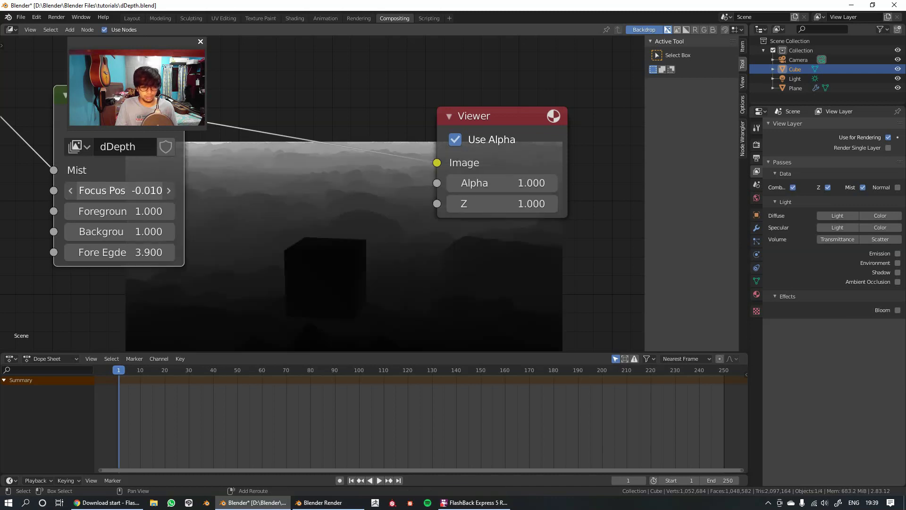
pyautogui.moveTo(141, 191); pyautogui.dragTo(143, 191)
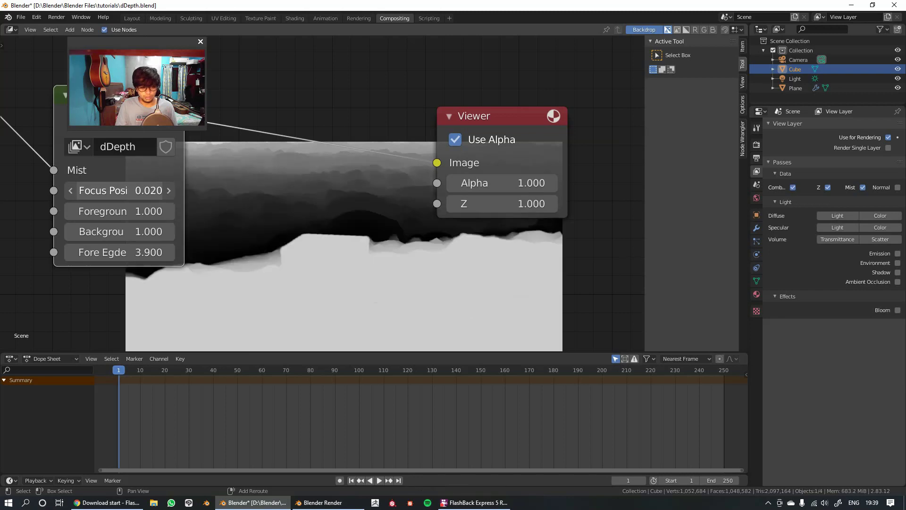
# Examine the defocus mask around the cube and the rocks behind it in an enlarged backdrop
pyautogui.scroll(-2, 362, 214)
pyautogui.moveTo(362, 214); pyautogui.dragTo(307, 163, button='middle')
pyautogui.scroll(4, 452, 200)
pyautogui.scroll(-3, 452, 200)
pyautogui.scroll(3, 306, 162)
pyautogui.moveTo(266, 116); pyautogui.dragTo(344, 167, button='middle')
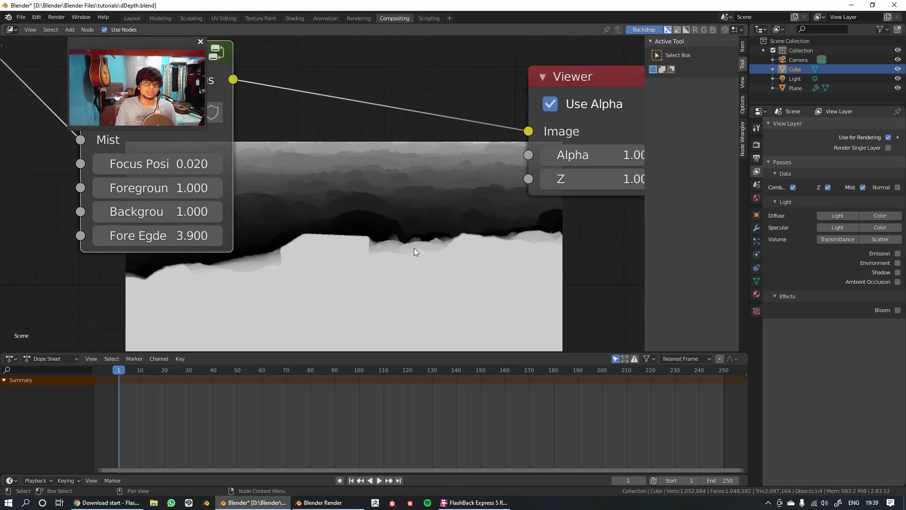
pyautogui.hotkey('alt', 'v')
pyautogui.hotkey('alt', 'v')
pyautogui.hotkey('alt', 'v')
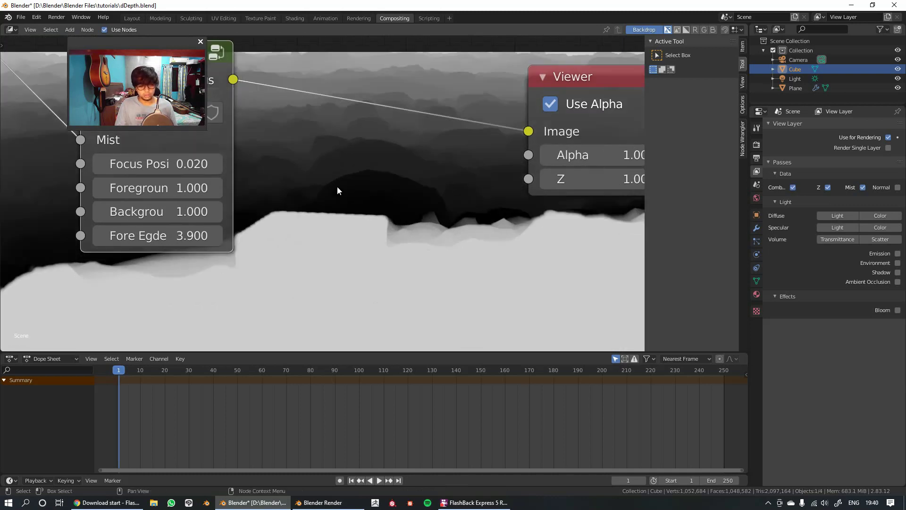
# Enlarge the backdrop to examine the defocus mask along the cube's top edge, and shrink it to show the whole image
pyautogui.scroll(-3, 384, 243)
pyautogui.moveTo(384, 242); pyautogui.dragTo(381, 234, button='middle')
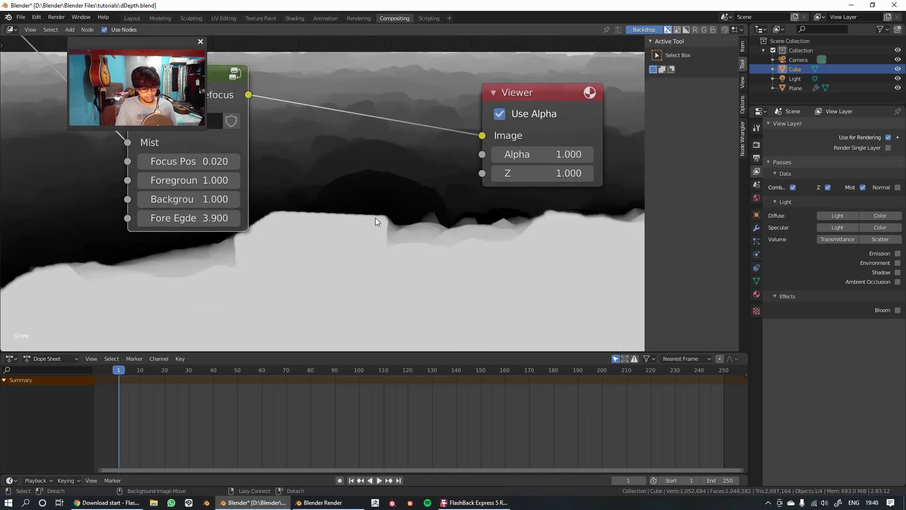
pyautogui.hotkey('alt', 'v')
pyautogui.moveTo(341, 209); pyautogui.dragTo(354, 189, button='middle')
pyautogui.scroll(-2, 352, 216)
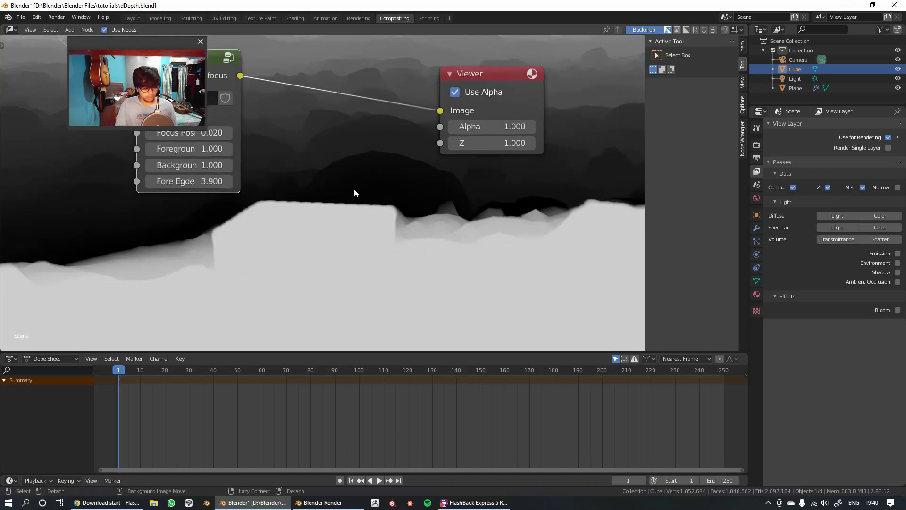
pyautogui.hotkey('alt', 'v')
pyautogui.hotkey('alt', 'v')
pyautogui.hotkey('alt', 'v')
pyautogui.press('v')
pyautogui.press('v')
pyautogui.press('v')
pyautogui.press('v')
pyautogui.press('v')
pyautogui.press('v')
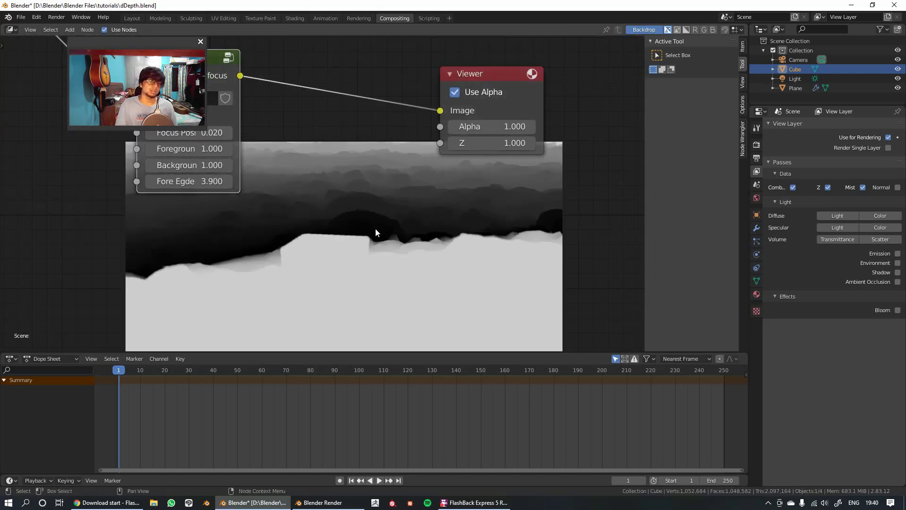
# Add a Defocus node on the link between the dDepth node and the Viewer
pyautogui.keyDown('alt'); pyautogui.moveTo(381, 199); pyautogui.dragTo(373, 156, button='middle'); pyautogui.keyUp('alt')
pyautogui.scroll(-1, 322, 175)
pyautogui.moveTo(322, 175); pyautogui.dragTo(398, 221, button='middle')
pyautogui.scroll(-4, 338, 214)
pyautogui.scroll(1, 395, 208)
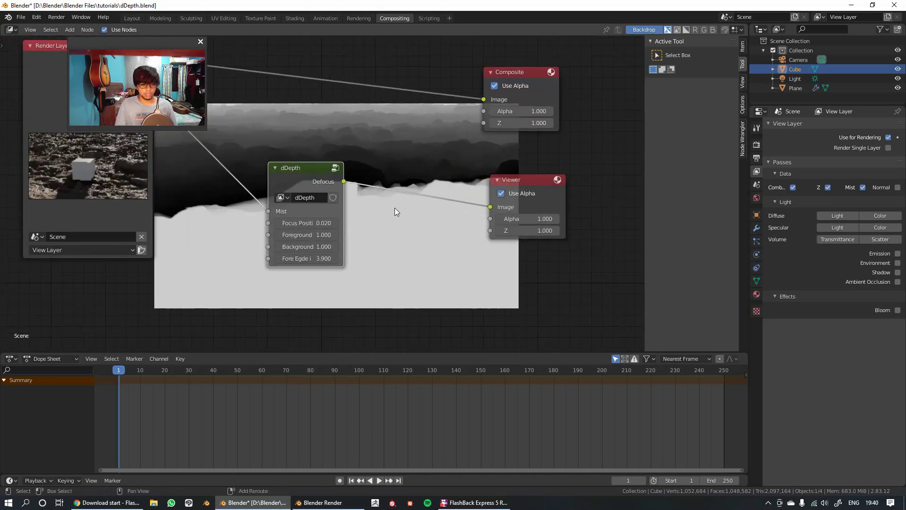
pyautogui.hotkey('shift', 'a')
pyautogui.click(381, 121)
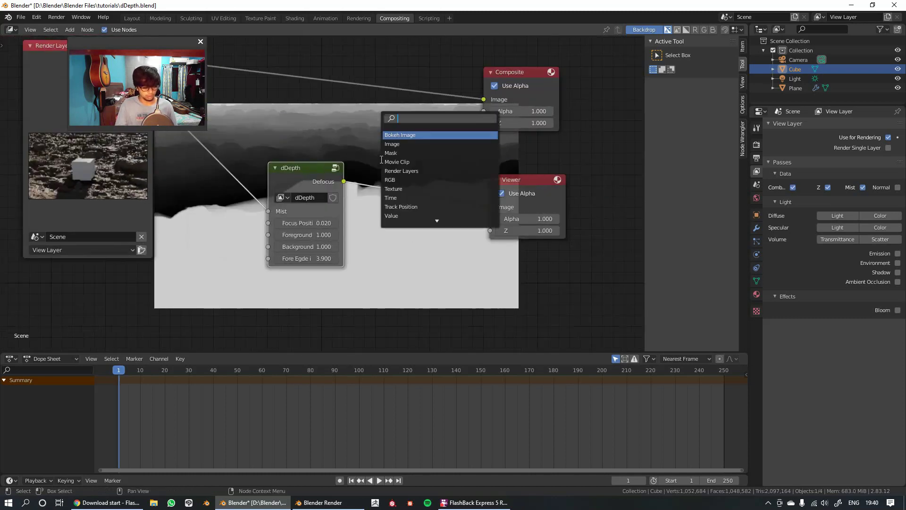
pyautogui.write('de')
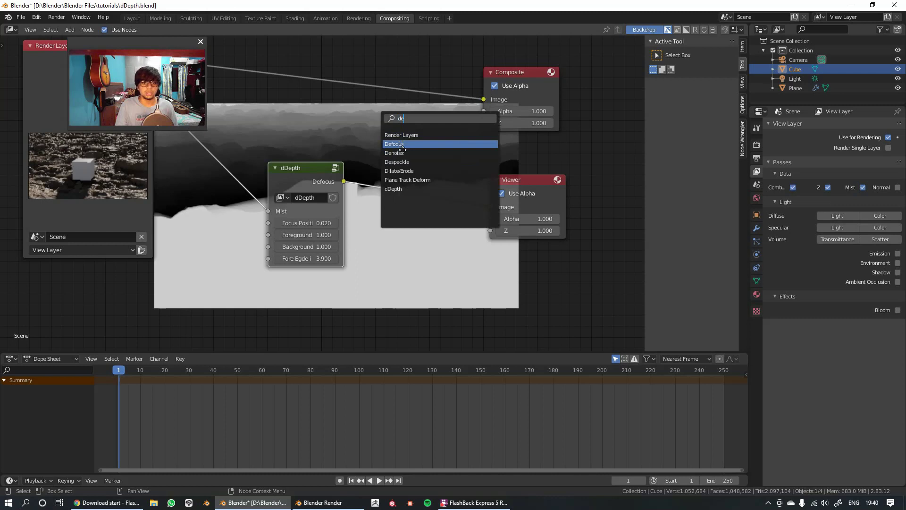
pyautogui.click(403, 146)
pyautogui.click(400, 165)
pyautogui.moveTo(401, 166); pyautogui.dragTo(361, 172, button='middle')
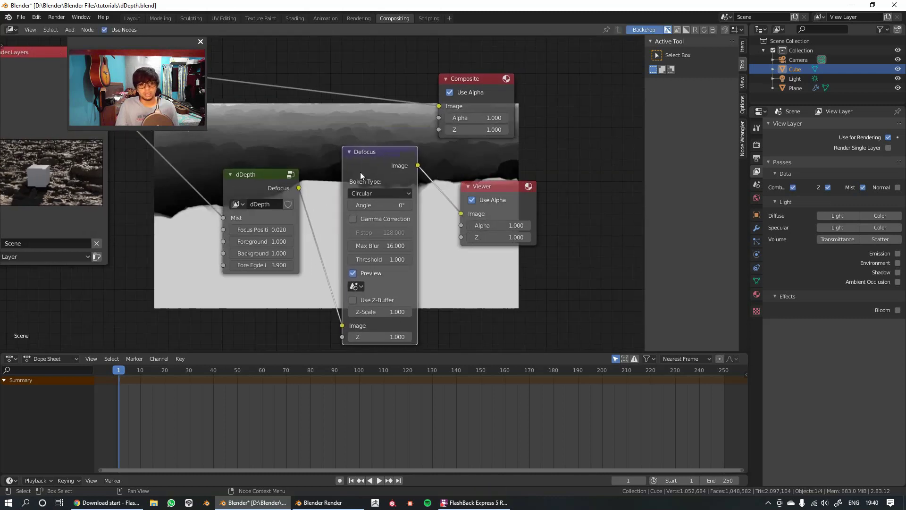
# Feed the Render Layers Image output into the Defocus node's Image input and dDepth's Defocus output into its Z input
pyautogui.scroll(-2, 253, 129)
pyautogui.moveTo(235, 114); pyautogui.dragTo(373, 277)
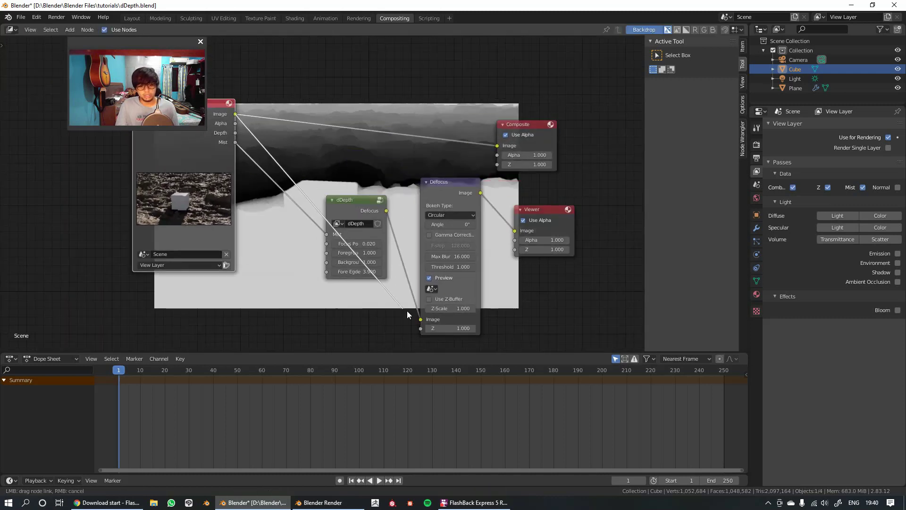
pyautogui.moveTo(418, 318)
pyautogui.mouseDown()
pyautogui.moveTo(410, 313)
pyautogui.moveTo(418, 319)
pyautogui.mouseUp()
pyautogui.moveTo(398, 245); pyautogui.dragTo(366, 189, button='middle')
pyautogui.scroll(3, 340, 137)
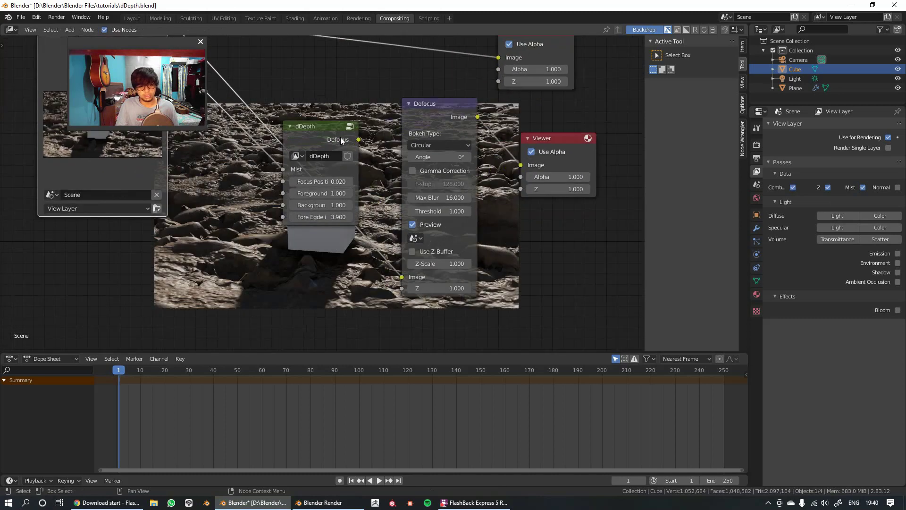
pyautogui.moveTo(334, 139); pyautogui.dragTo(406, 288)
pyautogui.moveTo(467, 240); pyautogui.dragTo(170, 211, button='middle')
# Try Z-Scale values of 26.400 and 15.000 on the Defocus node
pyautogui.scroll(4, 331, 208)
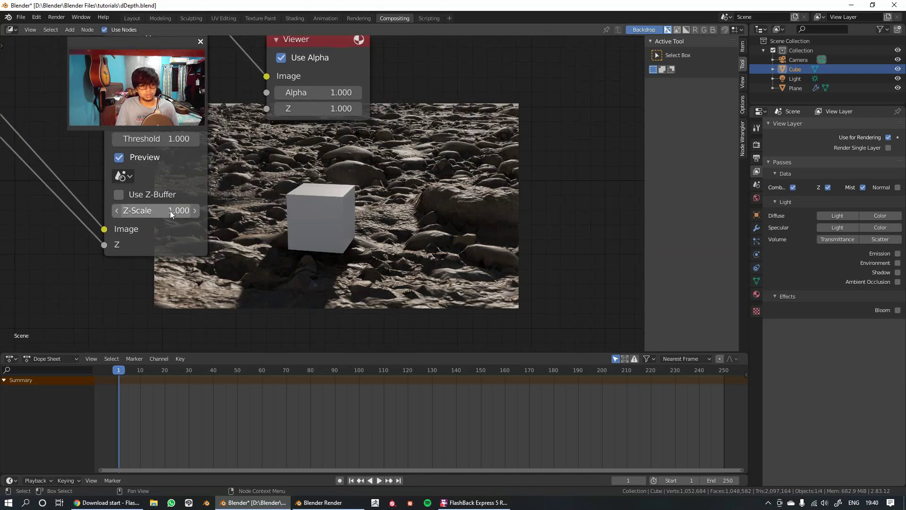
pyautogui.moveTo(170, 211); pyautogui.dragTo(224, 211)
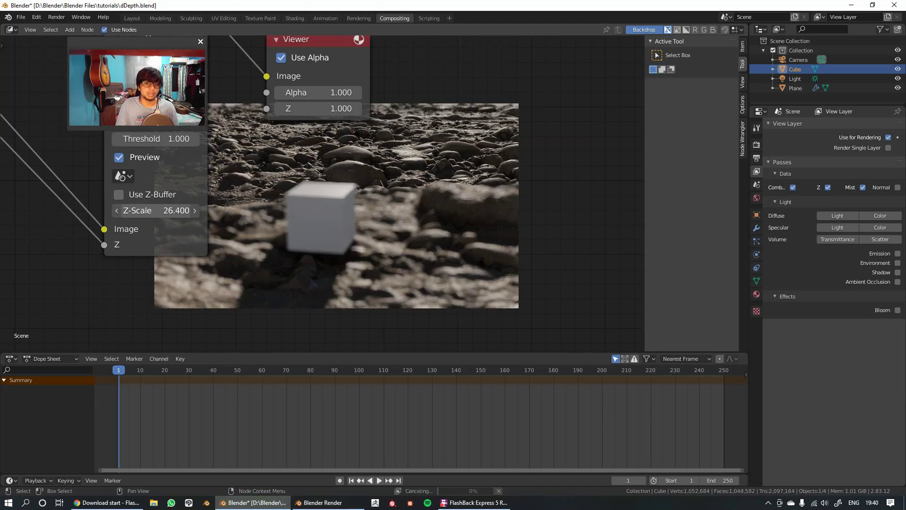
pyautogui.moveTo(155, 210); pyautogui.dragTo(134, 211)
# Set the dDepth node's foreground edge value to 1.000
pyautogui.moveTo(254, 199); pyautogui.dragTo(554, 196, button='middle')
pyautogui.moveTo(415, 250); pyautogui.dragTo(487, 123, button='middle')
pyautogui.scroll(2, 314, 279)
pyautogui.moveTo(316, 113); pyautogui.dragTo(277, 268, button='middle')
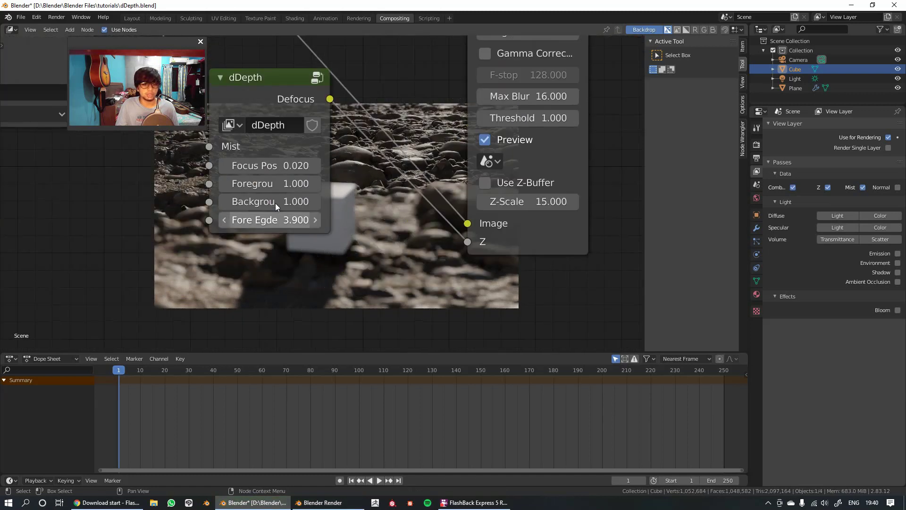
pyautogui.moveTo(332, 246); pyautogui.dragTo(242, 242, button='middle')
pyautogui.click(259, 232)
pyautogui.write('3')
pyautogui.press('Return')
# Examine the blurred edges of the cube against the rocks behind it in an enlarged backdrop
pyautogui.scroll(1, 223, 155)
pyautogui.scroll(2, 243, 243)
pyautogui.scroll(-2, 242, 243)
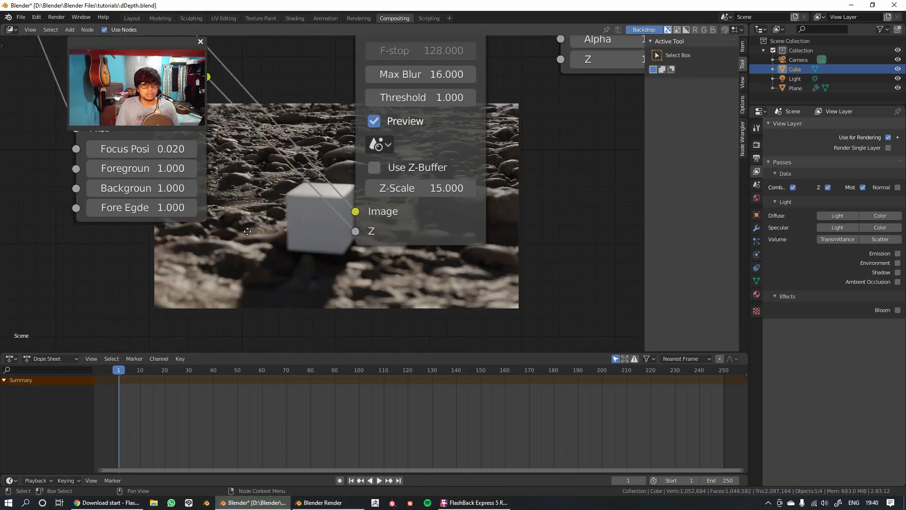
pyautogui.moveTo(509, 215); pyautogui.dragTo(302, 250, button='middle')
pyautogui.scroll(1, 302, 250)
pyautogui.hotkey('alt', 'v')
pyautogui.hotkey('alt', 'v')
pyautogui.hotkey('alt', 'v')
pyautogui.hotkey('alt', 'v')
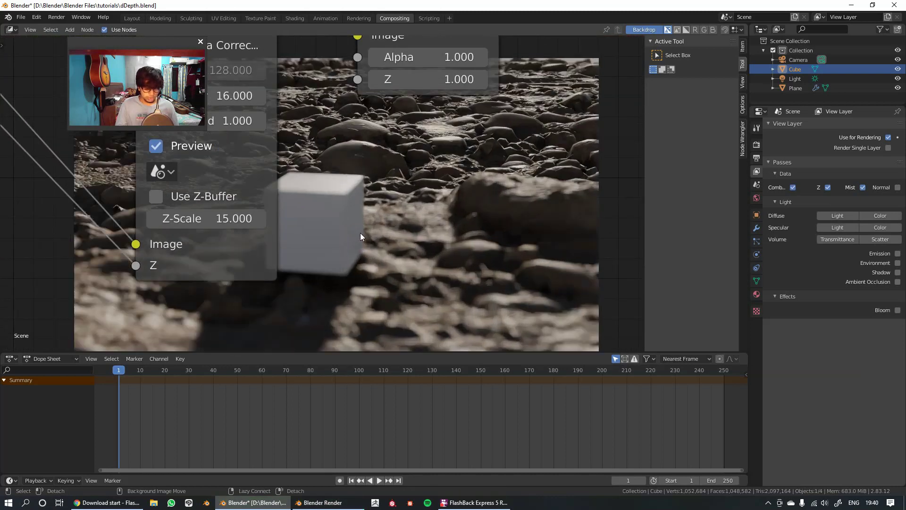
pyautogui.keyDown('alt'); pyautogui.moveTo(355, 197); pyautogui.dragTo(365, 242, button='middle'); pyautogui.keyUp('alt')
pyautogui.hotkey('alt', 'v')
pyautogui.hotkey('alt', 'v')
pyautogui.hotkey('alt', 'v')
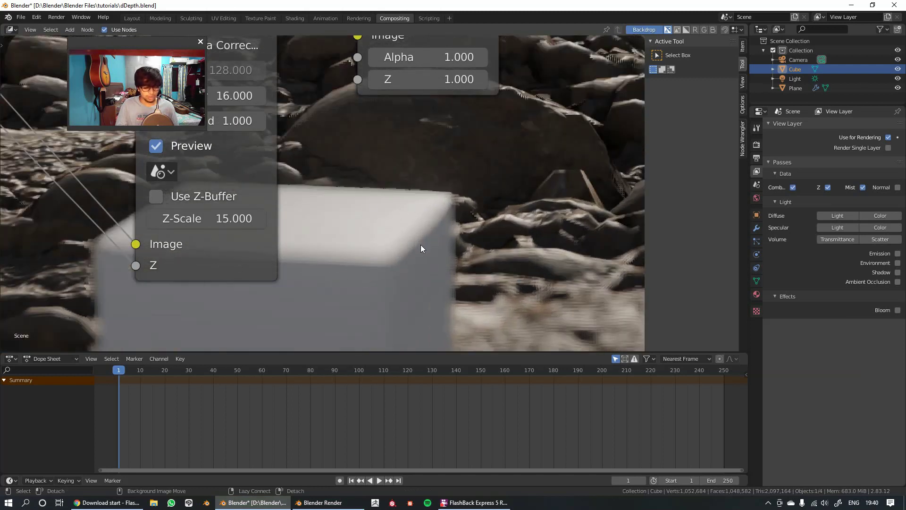
pyautogui.hotkey('alt', 'v')
pyautogui.press('v')
pyautogui.press('v')
pyautogui.press('v')
pyautogui.press('v')
pyautogui.keyDown('alt'); pyautogui.moveTo(415, 296); pyautogui.dragTo(417, 242, button='middle'); pyautogui.keyUp('alt')
pyautogui.press('v')
pyautogui.press('v')
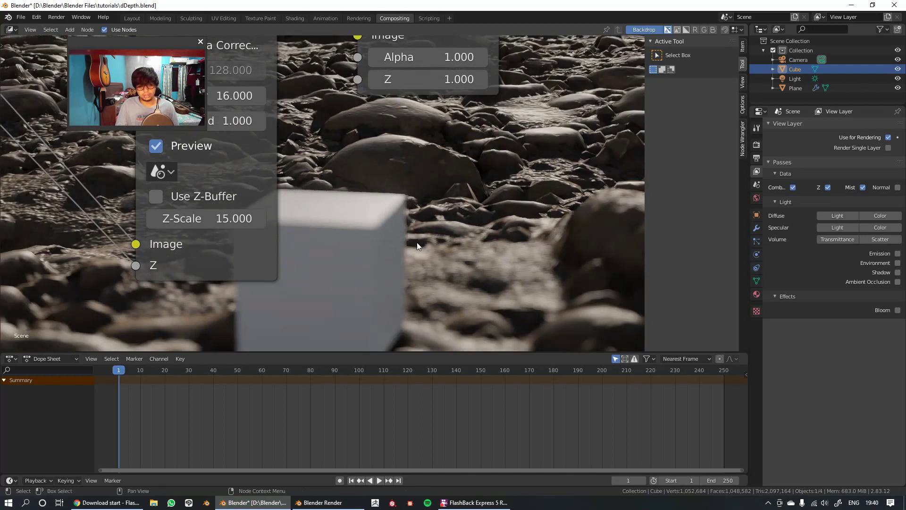
pyautogui.hotkey('alt', 'v')
pyautogui.press('v')
pyautogui.press('v')
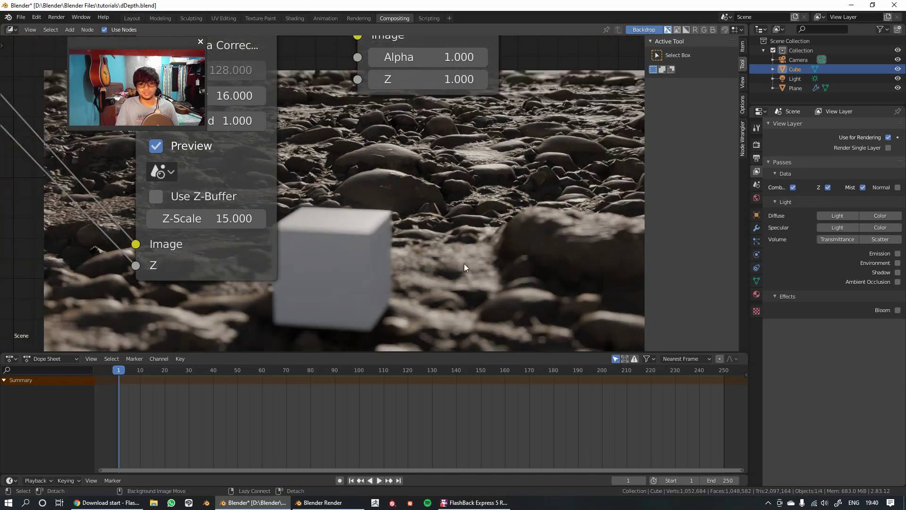
# Examine the blur on the rocks beside the cube, and reduce the backdrop to show the whole render
pyautogui.keyDown('alt'); pyautogui.moveTo(464, 267); pyautogui.dragTo(392, 276, button='middle'); pyautogui.keyUp('alt')
pyautogui.press('alt')
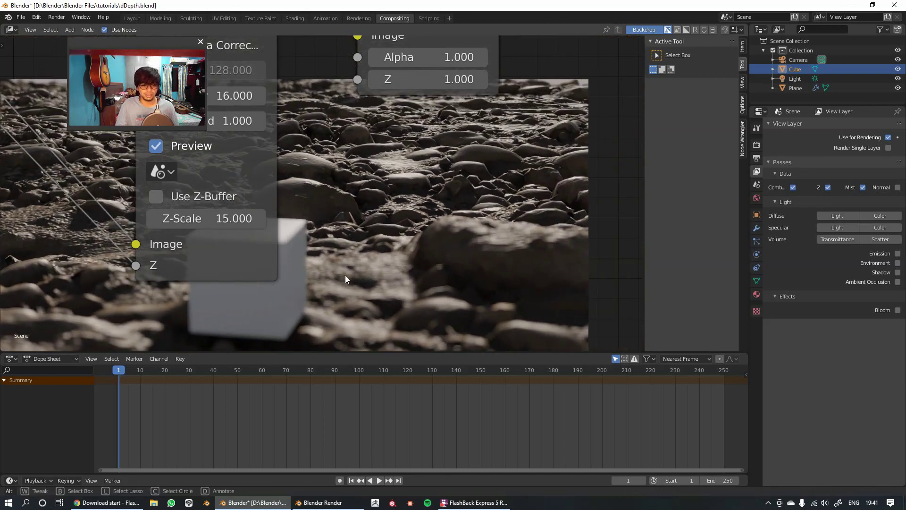
pyautogui.moveTo(309, 288); pyautogui.dragTo(382, 245, button='middle')
pyautogui.hotkey('alt', 'v')
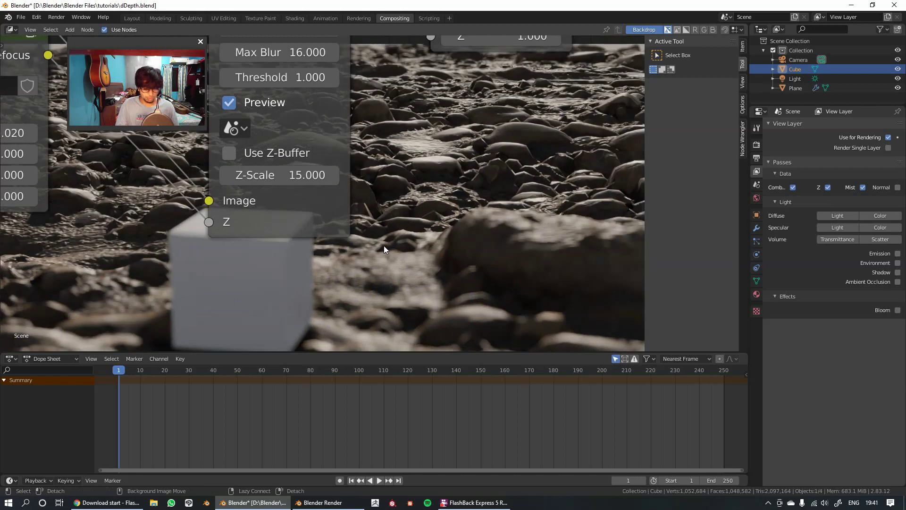
pyautogui.press('v')
pyautogui.keyDown('alt'); pyautogui.moveTo(350, 270); pyautogui.dragTo(494, 214, button='middle'); pyautogui.keyUp('alt')
pyautogui.press('v')
pyautogui.press('v')
pyautogui.keyDown('alt'); pyautogui.moveTo(474, 246); pyautogui.dragTo(425, 269, button='middle'); pyautogui.keyUp('alt')
pyautogui.scroll(1, 392, 210)
pyautogui.moveTo(393, 210); pyautogui.dragTo(310, 249, button='middle')
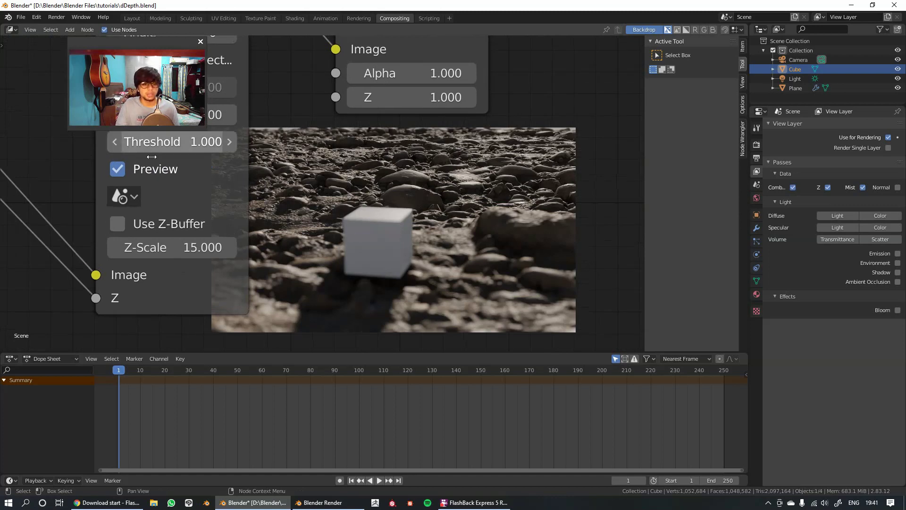
# Raise the Defocus node's Z-Scale to 294.900 for a stronger blur
pyautogui.moveTo(207, 228); pyautogui.dragTo(254, 256, button='middle')
pyautogui.moveTo(314, 188); pyautogui.dragTo(501, 171, button='middle')
pyautogui.scroll(-2, 273, 206)
pyautogui.scroll(1, 361, 193)
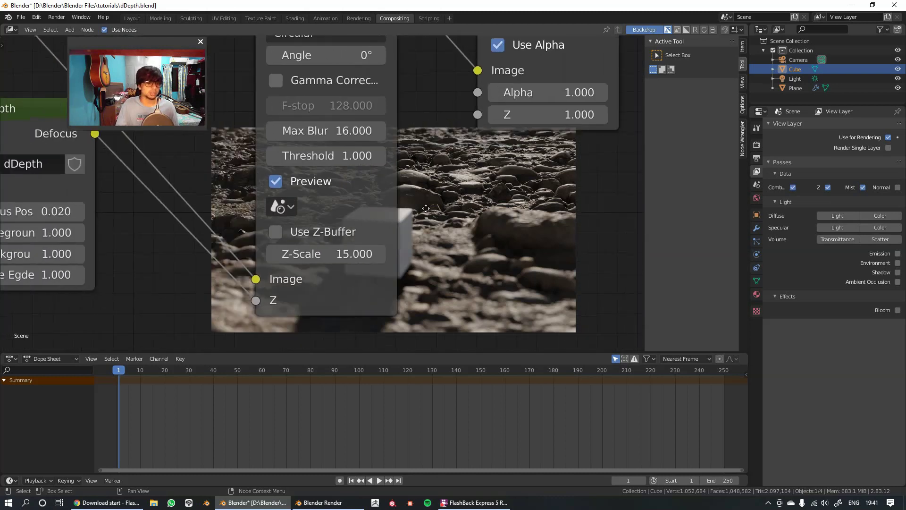
pyautogui.scroll(-2, 500, 203)
pyautogui.moveTo(401, 163); pyautogui.dragTo(305, 225, button='middle')
pyautogui.moveTo(321, 191); pyautogui.dragTo(202, 98, button='middle')
pyautogui.moveTo(138, 216); pyautogui.dragTo(170, 216)
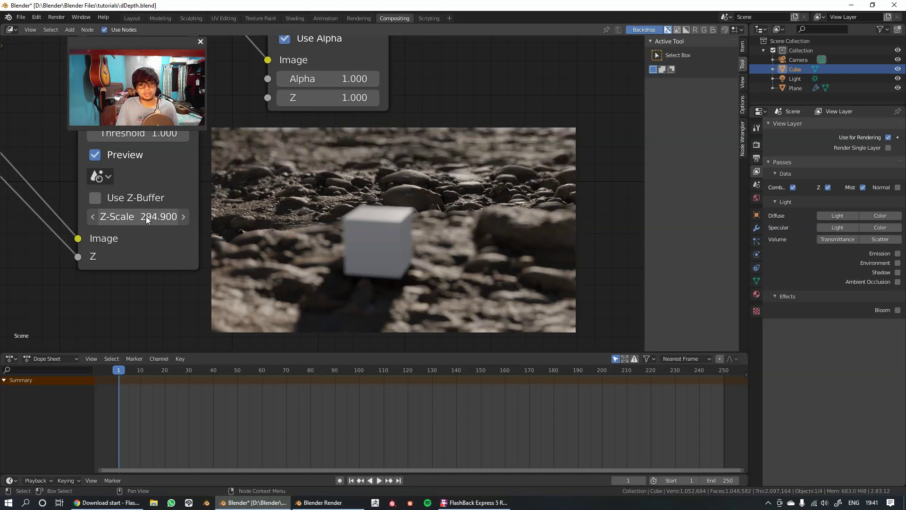
# Enlarge the backdrop to examine the transition between the blurred foreground rocks and the in-focus rocks behind them
pyautogui.moveTo(387, 257); pyautogui.dragTo(290, 211, button='middle')
pyautogui.hotkey('alt', 'v')
pyautogui.hotkey('alt', 'v')
pyautogui.hotkey('alt', 'v')
pyautogui.hotkey('alt', 'v')
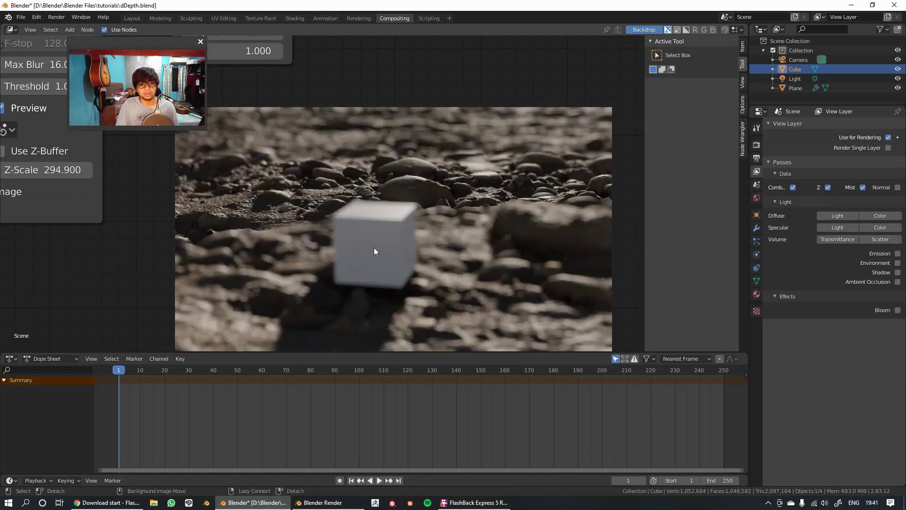
pyautogui.keyDown('alt'); pyautogui.moveTo(448, 220); pyautogui.dragTo(293, 249, button='middle'); pyautogui.keyUp('alt')
pyautogui.hotkey('alt', 'v')
pyautogui.hotkey('alt', 'v')
pyautogui.hotkey('alt', 'v')
pyautogui.hotkey('alt', 'v')
pyautogui.hotkey('alt', 'v')
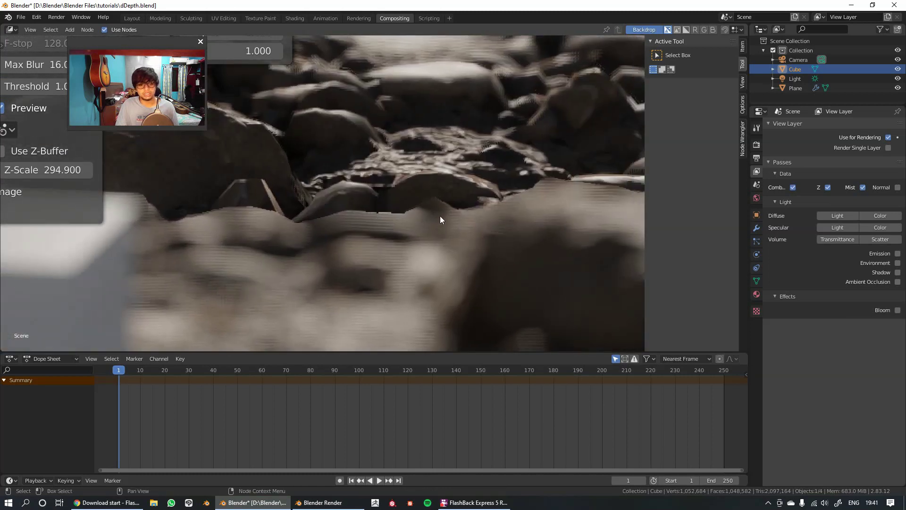
pyautogui.press('alt')
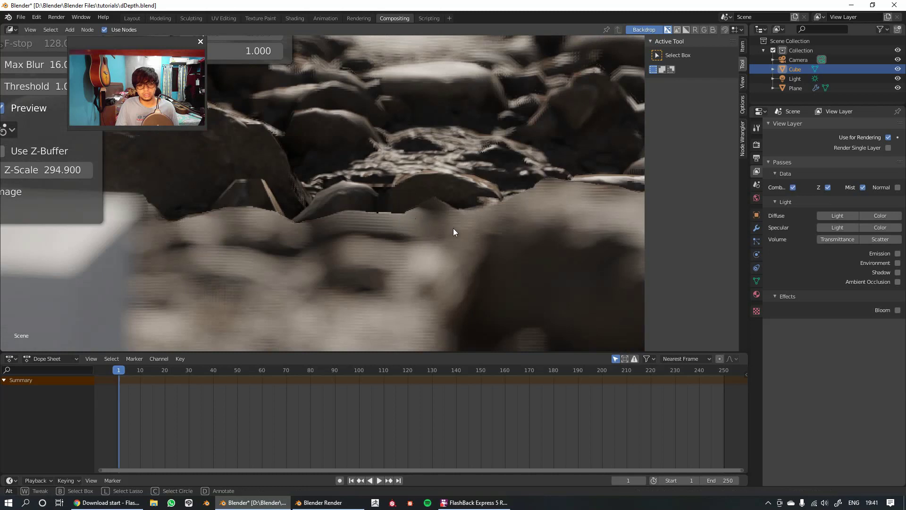
pyautogui.moveTo(345, 248); pyautogui.dragTo(415, 223, button='middle')
pyautogui.press('v')
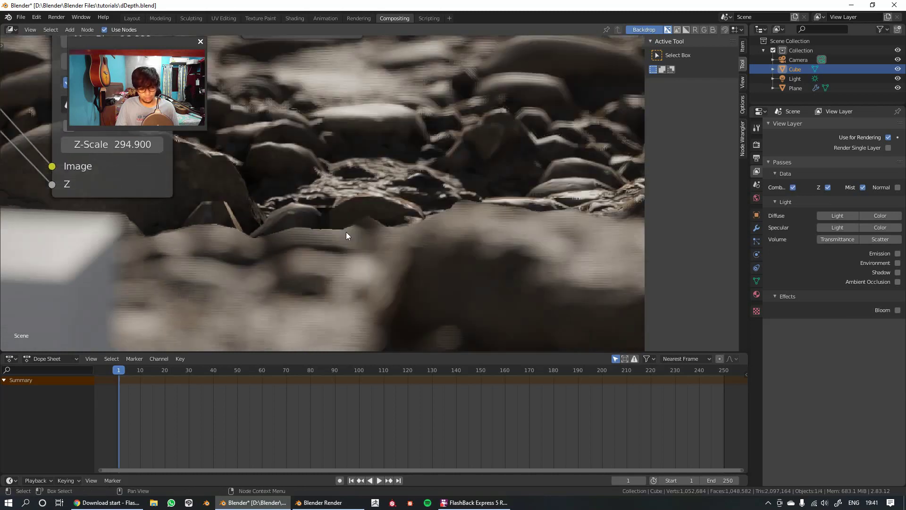
pyautogui.moveTo(347, 232)
pyautogui.keyDown('alt'); pyautogui.mouseDown(button='middle')
pyautogui.moveTo(281, 264)
pyautogui.moveTo(361, 229)
pyautogui.mouseUp(button='middle'); pyautogui.keyUp('alt')
pyautogui.moveTo(299, 227)
pyautogui.mouseDown(button='middle')
pyautogui.moveTo(416, 231)
pyautogui.moveTo(285, 230)
pyautogui.mouseUp(button='middle')
pyautogui.hotkey('alt', 'v')
pyautogui.hotkey('alt', 'v')
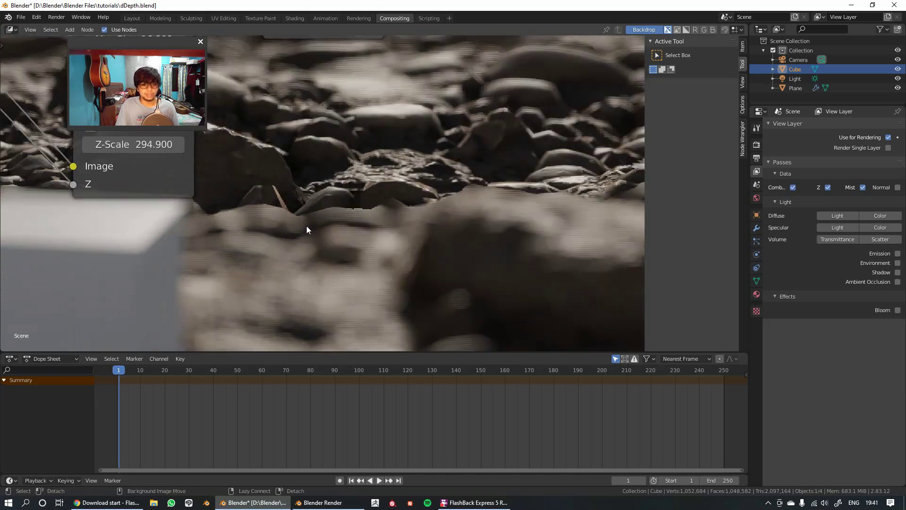
pyautogui.press('v')
pyautogui.press('v')
pyautogui.press('v')
pyautogui.press('v')
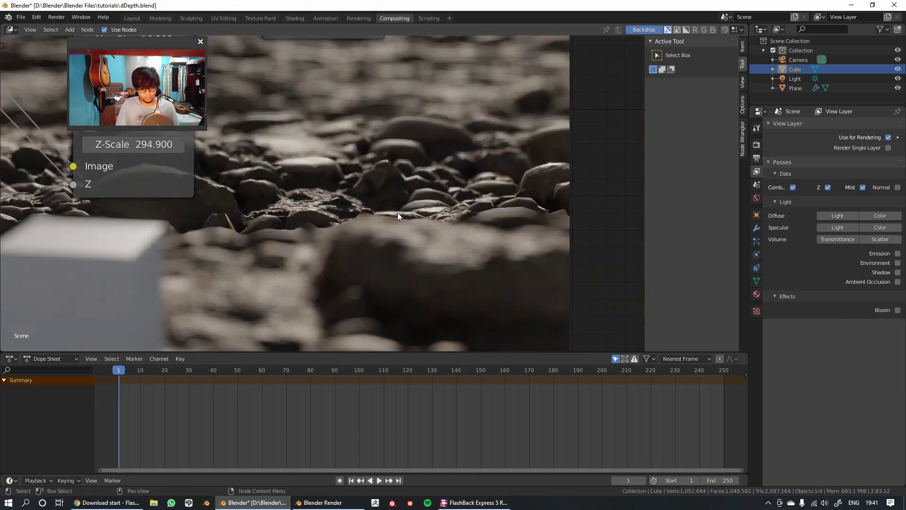
# Compare the cube's blurred edges with the large rock beside it, and reduce the backdrop to the whole image
pyautogui.keyDown('alt'); pyautogui.moveTo(304, 247); pyautogui.dragTo(335, 214, button='middle'); pyautogui.keyUp('alt')
pyautogui.hotkey('alt', 'v')
pyautogui.hotkey('alt', 'v')
pyautogui.press('v')
pyautogui.press('v')
pyautogui.press('v')
pyautogui.press('v')
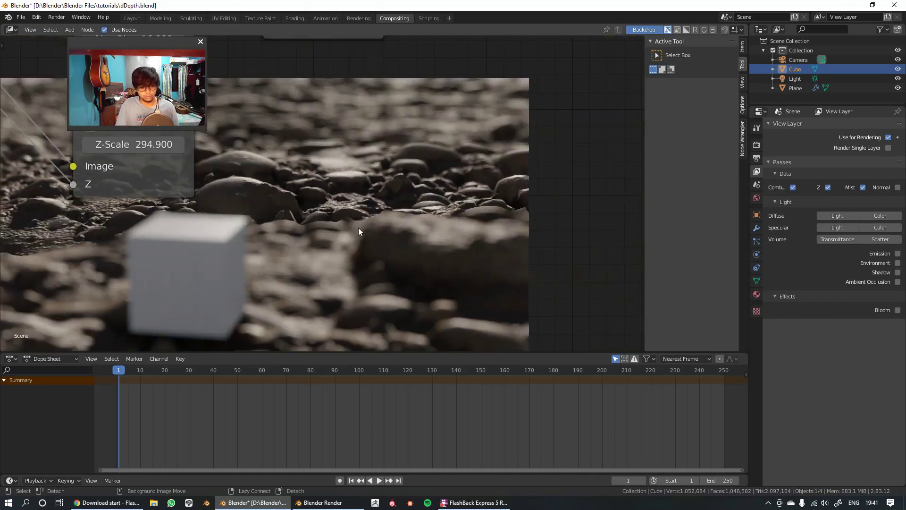
pyautogui.keyDown('alt'); pyautogui.moveTo(291, 241); pyautogui.dragTo(345, 256, button='middle'); pyautogui.keyUp('alt')
pyautogui.press('v')
pyautogui.press('v')
# Open the dDepth node group and examine the Blur node in its Edge Correction frame and its size settings
pyautogui.moveTo(108, 151); pyautogui.dragTo(267, 222, button='middle')
pyautogui.scroll(-2, 268, 222)
pyautogui.moveTo(112, 169); pyautogui.dragTo(247, 213, button='middle')
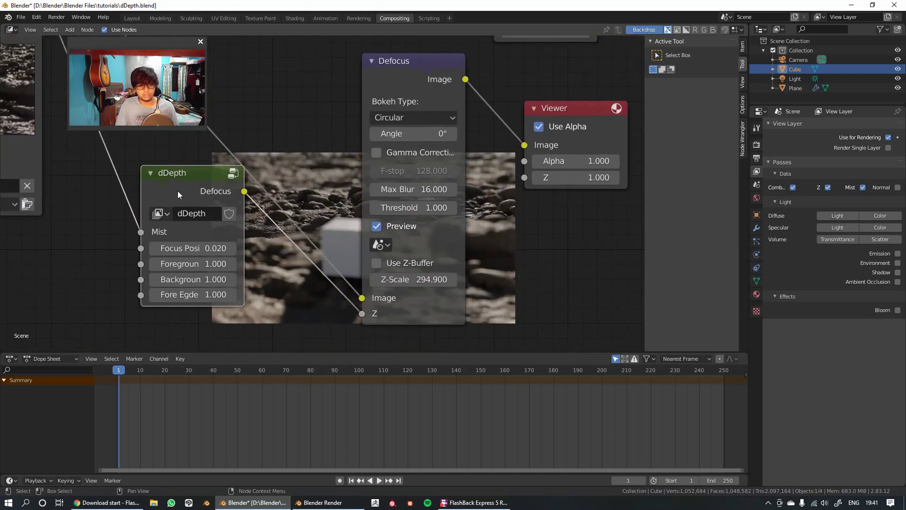
pyautogui.press('Tab')
pyautogui.scroll(-3, 307, 196)
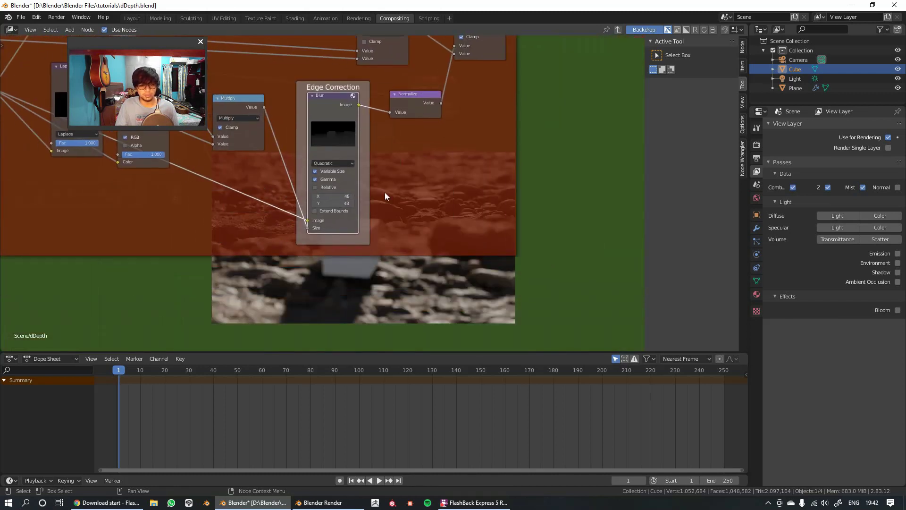
pyautogui.scroll(7, 279, 157)
pyautogui.moveTo(385, 192); pyautogui.dragTo(240, 103, button='middle')
pyautogui.scroll(-2, 202, 196)
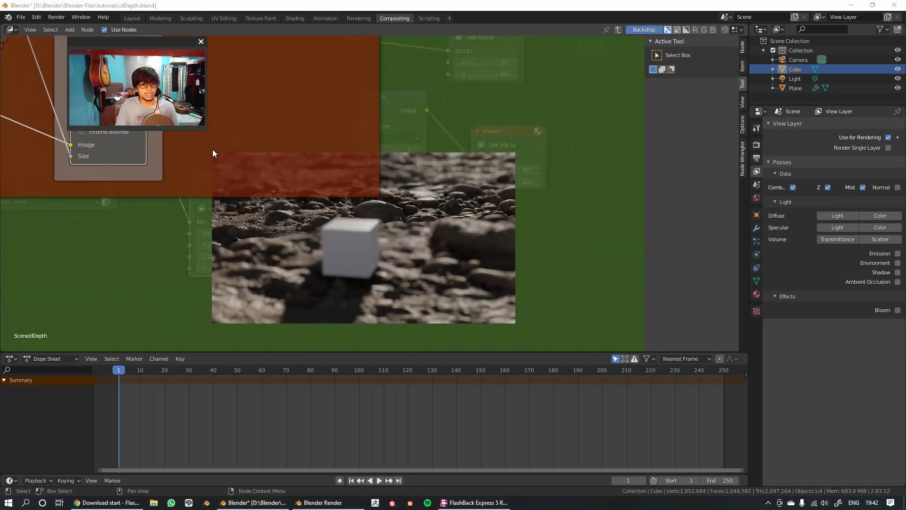
pyautogui.scroll(-1, 213, 149)
pyautogui.moveTo(213, 149); pyautogui.dragTo(270, 202, button='middle')
pyautogui.moveTo(254, 143); pyautogui.dragTo(282, 218, button='middle')
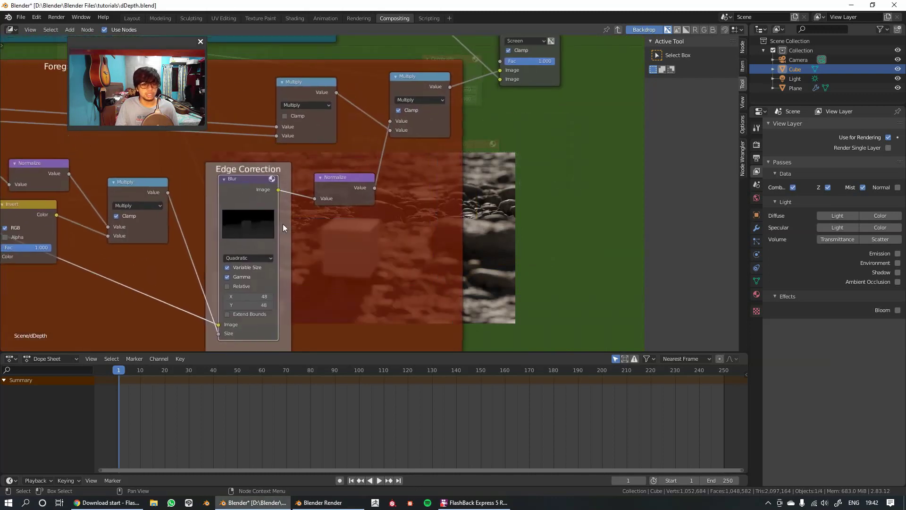
pyautogui.moveTo(294, 258); pyautogui.dragTo(284, 170, button='middle')
pyautogui.scroll(4, 284, 171)
pyautogui.moveTo(271, 247); pyautogui.dragTo(183, 201, button='middle')
pyautogui.scroll(1, 255, 176)
pyautogui.scroll(4, 218, 199)
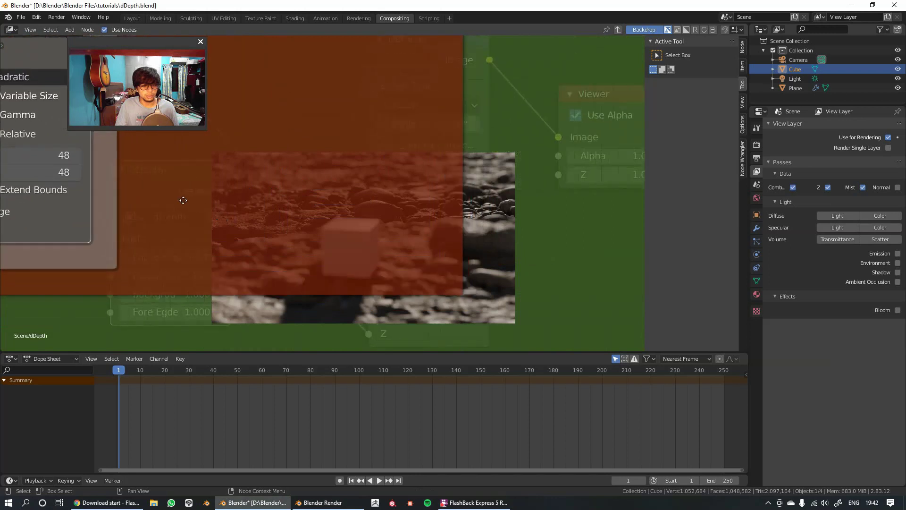
pyautogui.scroll(-4, 183, 200)
pyautogui.scroll(3, 245, 179)
pyautogui.moveTo(290, 179); pyautogui.dragTo(230, 151, button='middle')
pyautogui.scroll(1, 230, 151)
pyautogui.scroll(2, 330, 190)
pyautogui.moveTo(329, 190); pyautogui.dragTo(315, 143, button='middle')
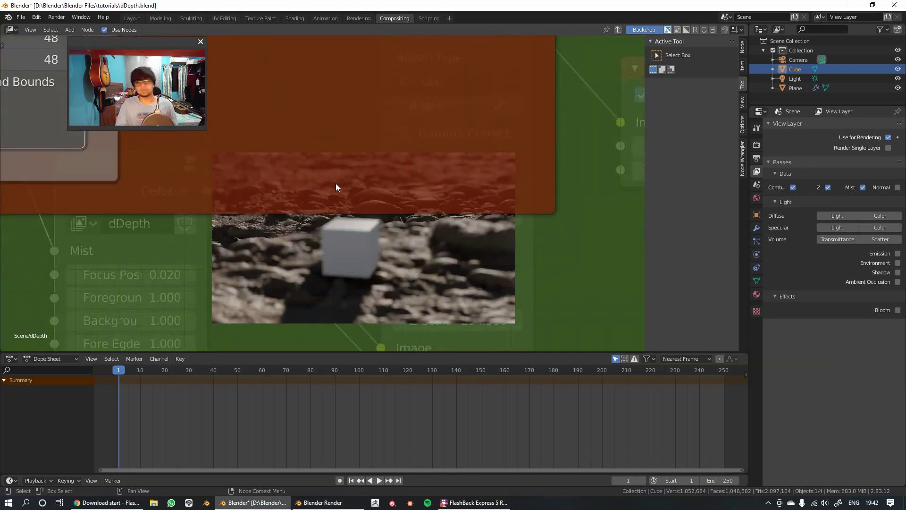
# Enlarge the backdrop and shift it to frame the in-focus rocks just behind the cube
pyautogui.moveTo(224, 164); pyautogui.dragTo(287, 174, button='middle')
pyautogui.hotkey('alt', 'v')
pyautogui.hotkey('alt', 'v')
pyautogui.hotkey('alt', 'v')
pyautogui.hotkey('alt', 'v')
pyautogui.hotkey('alt', 'v')
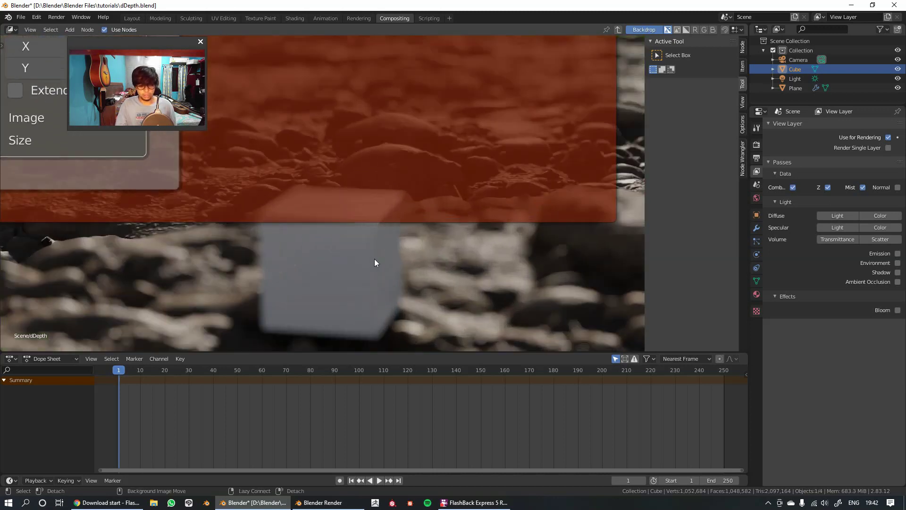
pyautogui.keyDown('alt'); pyautogui.moveTo(375, 259); pyautogui.dragTo(355, 47, button='middle'); pyautogui.keyUp('alt')
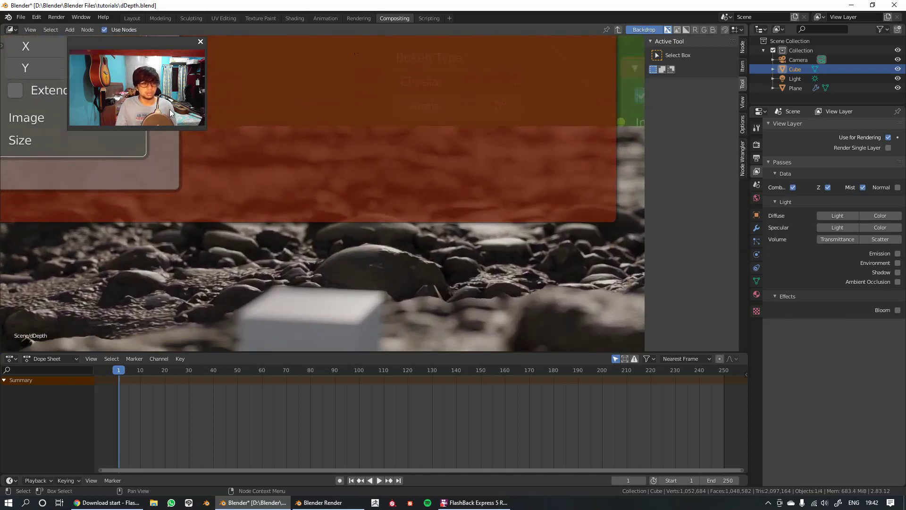
# Set the X and Y size of the Blur node in the Edge Correction frame to 170
pyautogui.moveTo(268, 143); pyautogui.dragTo(380, 268, button='middle')
pyautogui.scroll(-1, 378, 178)
pyautogui.moveTo(378, 181); pyautogui.dragTo(324, 87)
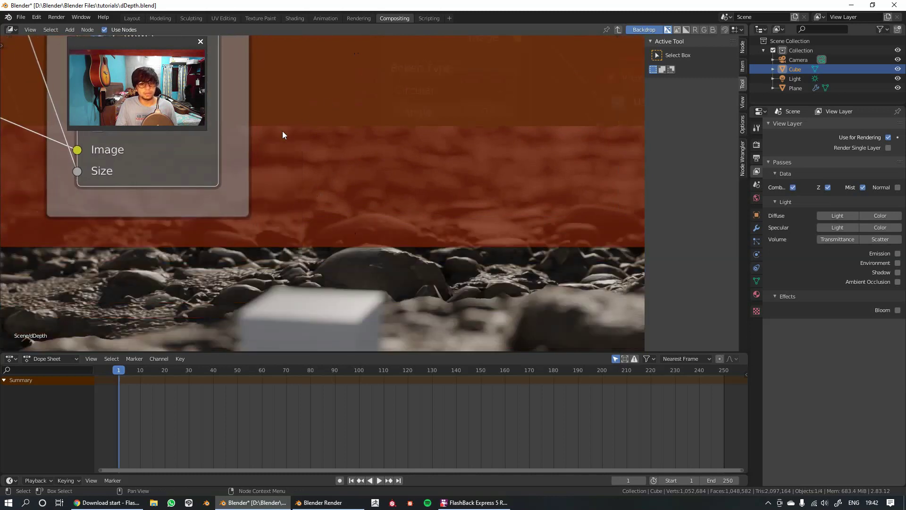
pyautogui.moveTo(145, 140); pyautogui.dragTo(217, 180)
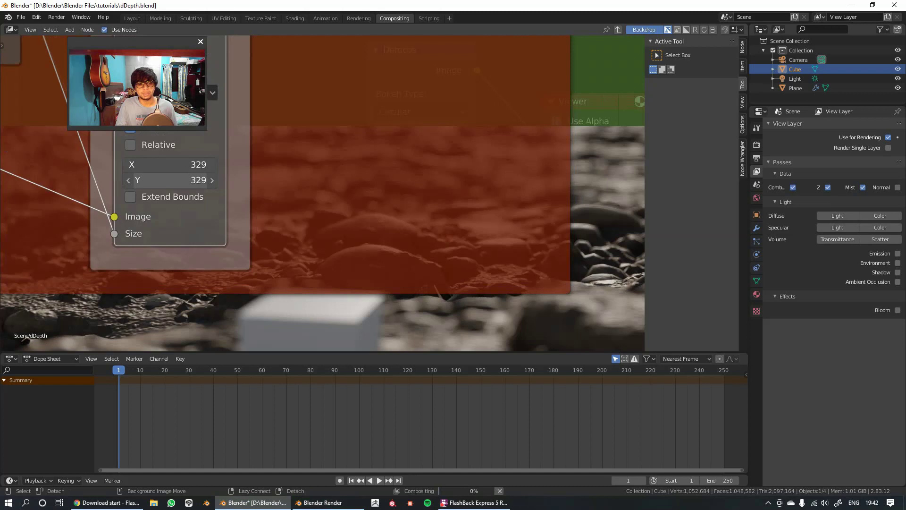
pyautogui.moveTo(189, 180); pyautogui.dragTo(199, 180)
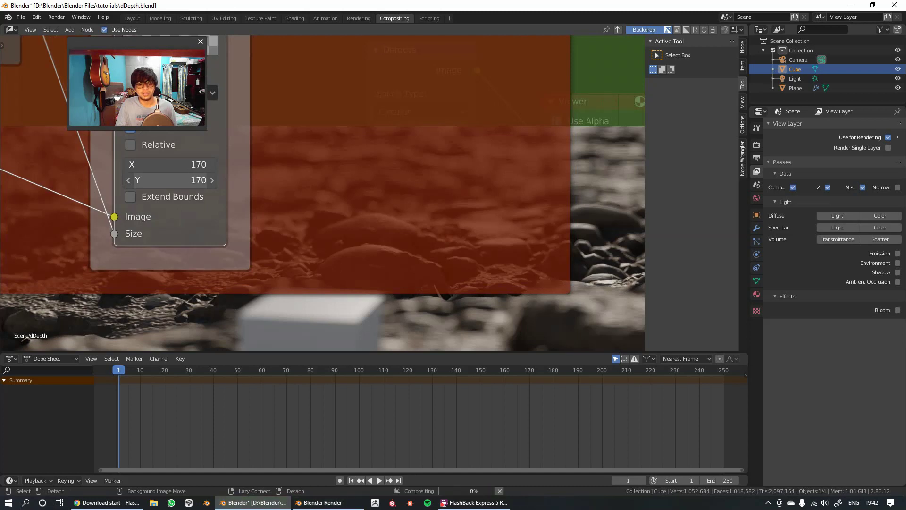
# Examine the transition between the cube's blurred top edge, the foreground rocks and the in-focus rocks behind them
pyautogui.moveTo(335, 222); pyautogui.dragTo(313, 119, button='middle')
pyautogui.moveTo(378, 277); pyautogui.dragTo(343, 200, button='middle')
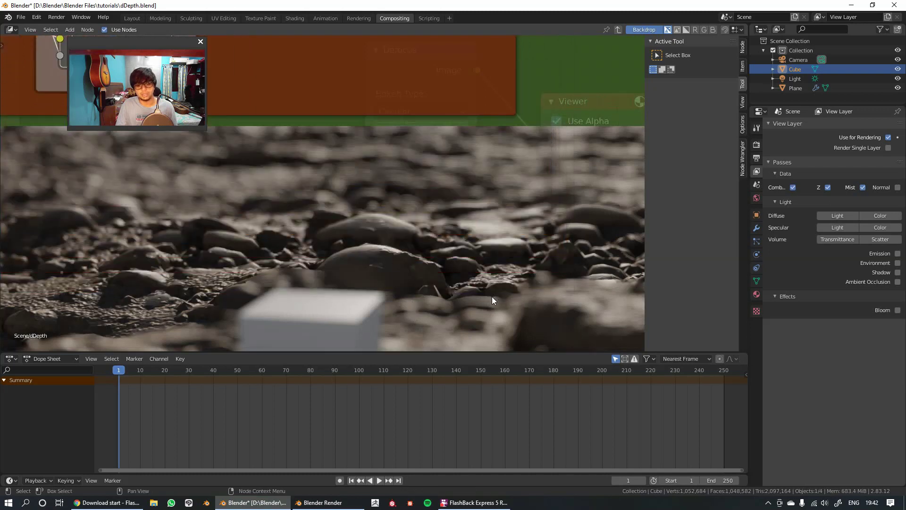
pyautogui.moveTo(467, 345); pyautogui.dragTo(450, 301, button='middle')
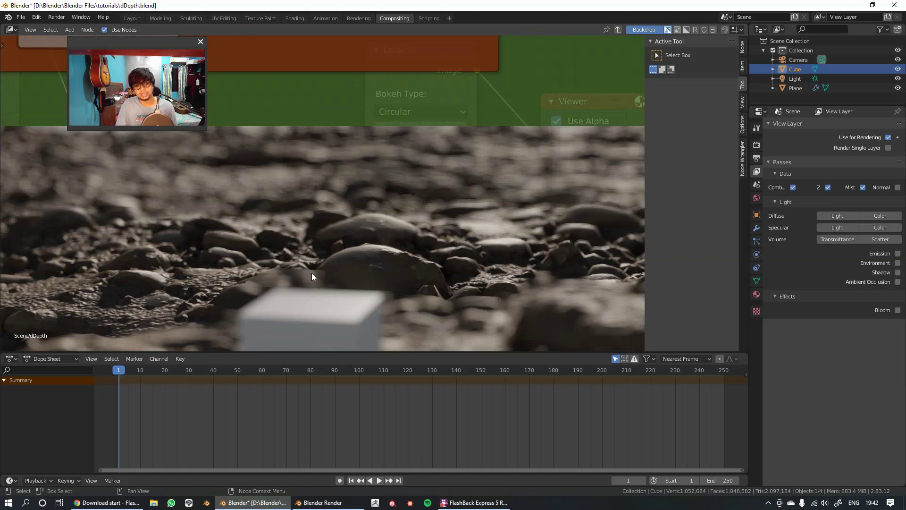
pyautogui.moveTo(442, 267); pyautogui.dragTo(380, 254, button='middle')
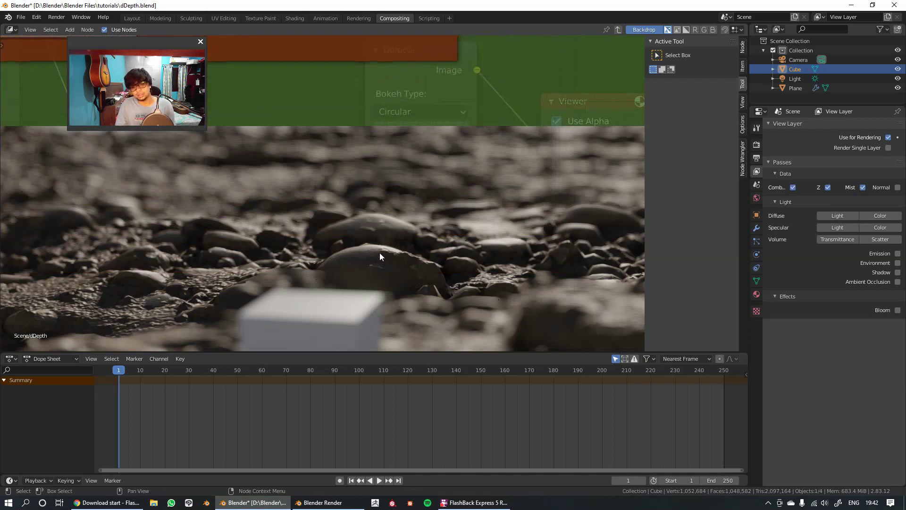
pyautogui.moveTo(269, 242); pyautogui.dragTo(350, 243, button='middle')
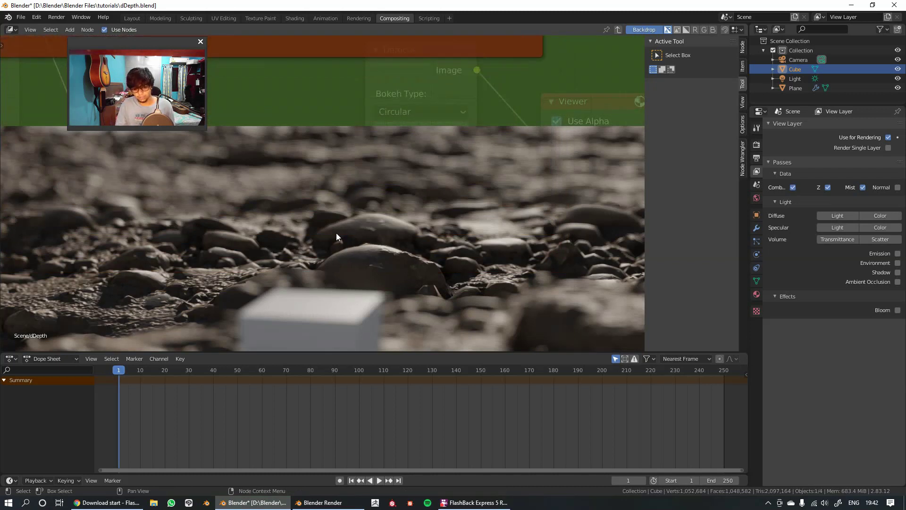
pyautogui.scroll(-2, 337, 236)
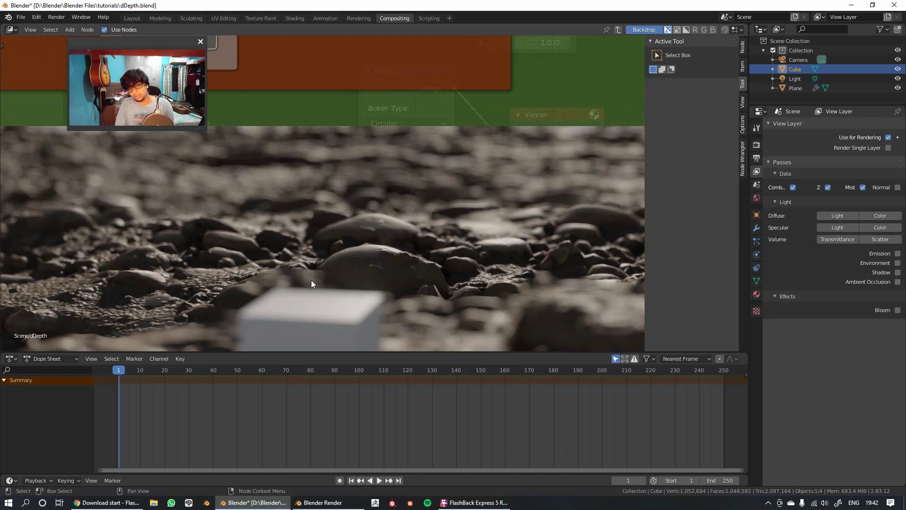
pyautogui.moveTo(311, 279); pyautogui.dragTo(307, 271, button='middle')
pyautogui.scroll(-1, 355, 222)
pyautogui.moveTo(356, 218); pyautogui.dragTo(373, 242, button='middle')
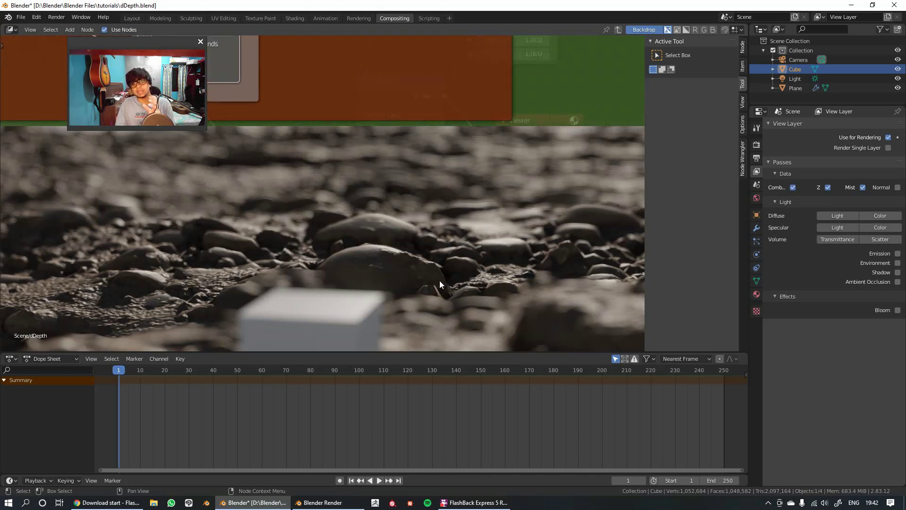
pyautogui.moveTo(484, 283); pyautogui.dragTo(472, 263, button='middle')
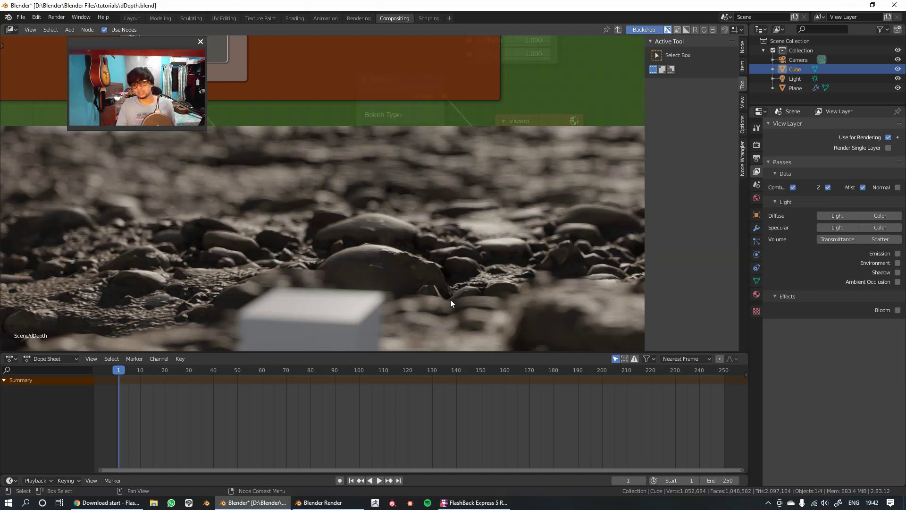
pyautogui.moveTo(453, 301); pyautogui.dragTo(457, 281, button='middle')
# Reduce the backdrop to see the overall composition, and enlarge it again to a moderate size
pyautogui.hotkey('alt', 'v')
pyautogui.press('v')
pyautogui.press('v')
pyautogui.press('v')
pyautogui.press('v')
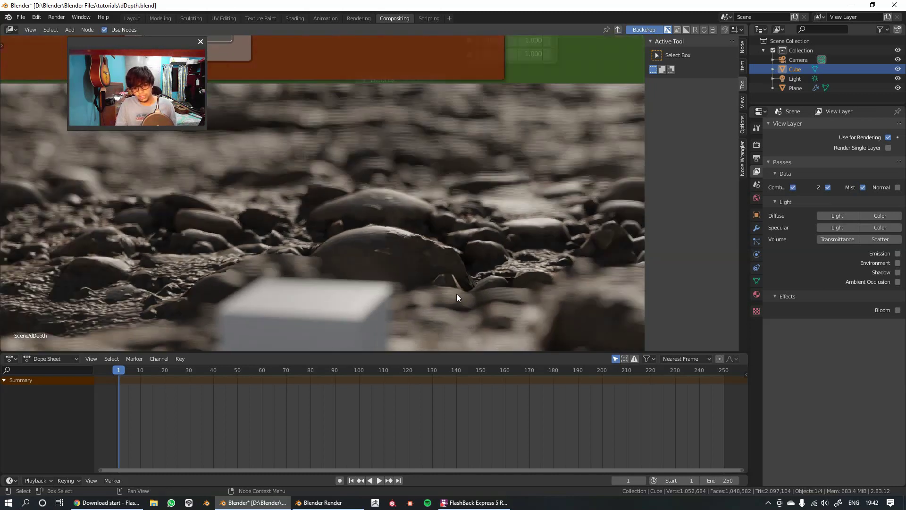
pyautogui.press('v')
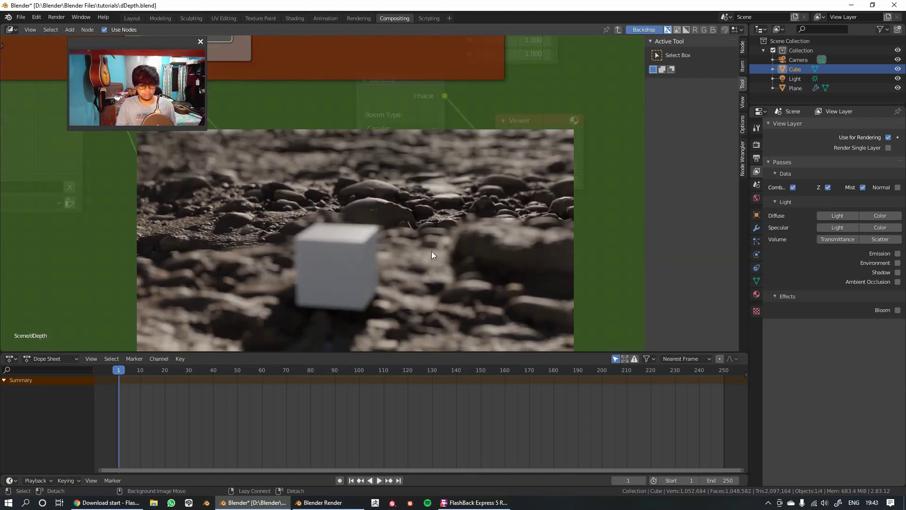
pyautogui.press('v')
pyautogui.press('v')
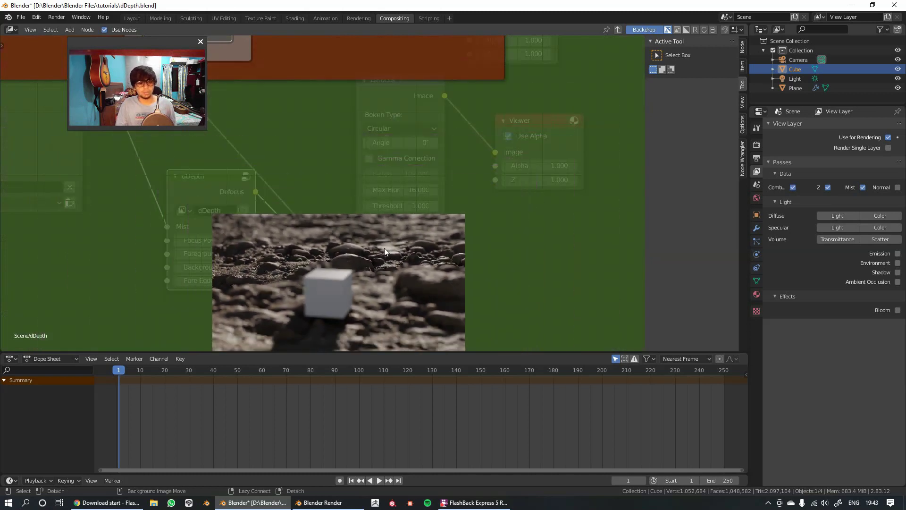
pyautogui.hotkey('alt', 'v')
pyautogui.hotkey('alt', 'v')
pyautogui.hotkey('alt', 'v')
pyautogui.keyDown('alt'); pyautogui.moveTo(406, 273); pyautogui.dragTo(402, 283, button='middle'); pyautogui.keyUp('alt')
pyautogui.press('v')
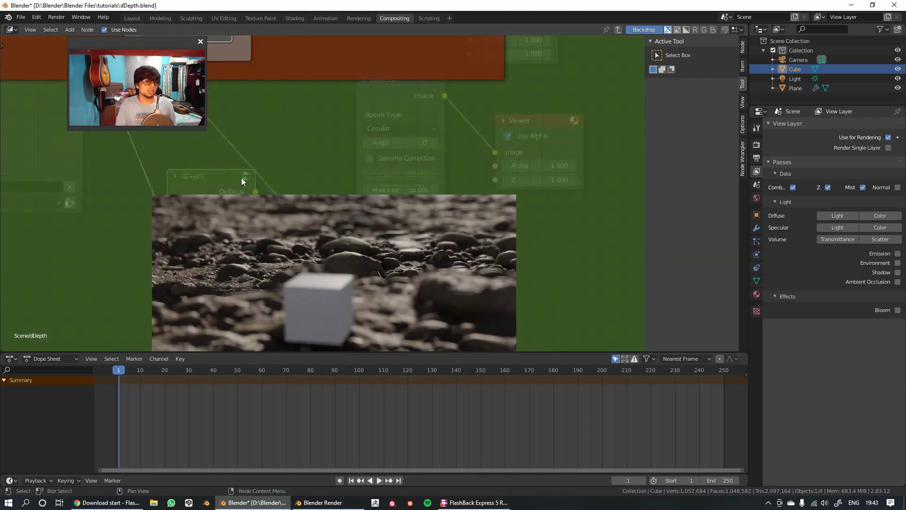
# Leave the dDepth node group and return to the main compositing node tree
pyautogui.moveTo(243, 178); pyautogui.dragTo(297, 207, button='middle')
pyautogui.press('Tab')
pyautogui.press('Tab')
pyautogui.press('Tab')
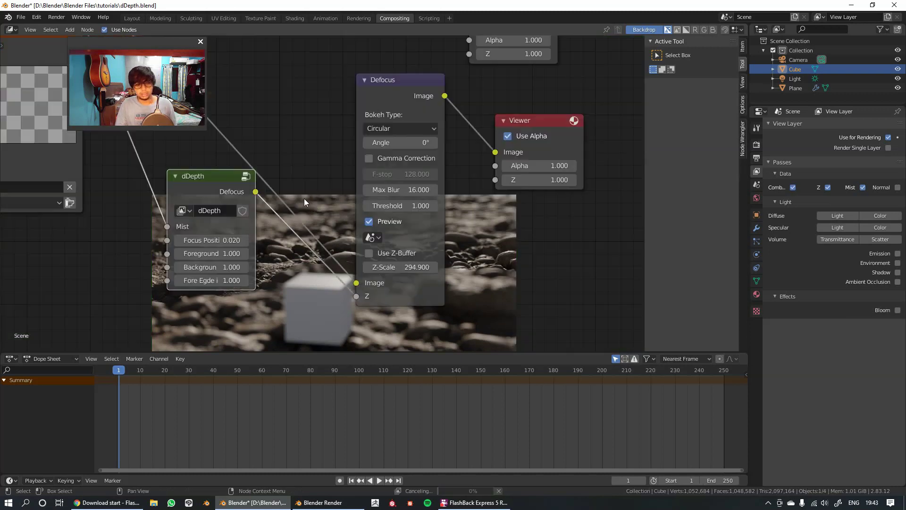
# Set the dDepth node's foreground edge value to 0.800
pyautogui.scroll(-4, 307, 198)
pyautogui.moveTo(308, 133); pyautogui.dragTo(367, 183, button='middle')
pyautogui.scroll(1, 367, 182)
pyautogui.moveTo(346, 276); pyautogui.dragTo(310, 151, button='middle')
pyautogui.scroll(4, 313, 161)
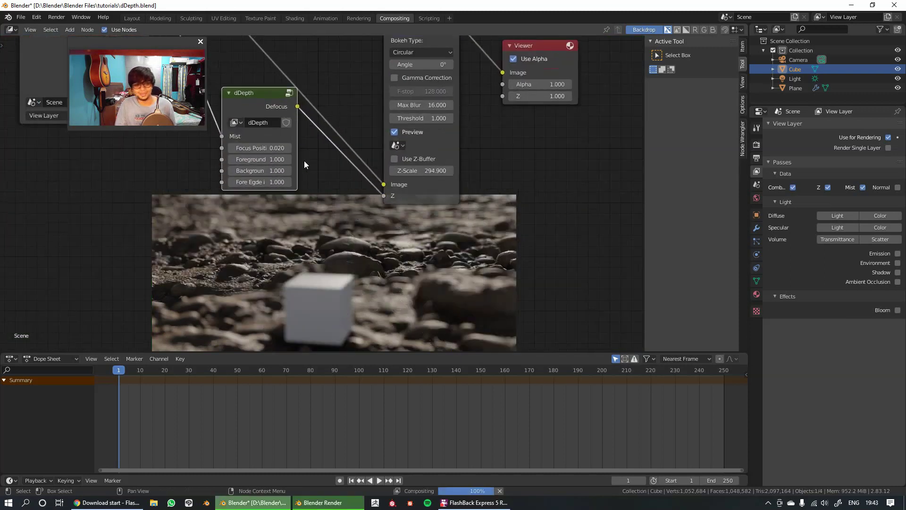
pyautogui.moveTo(351, 220); pyautogui.dragTo(311, 136, button='middle')
pyautogui.moveTo(307, 171)
pyautogui.mouseDown(button='middle')
pyautogui.moveTo(302, 122)
pyautogui.moveTo(297, 180)
pyautogui.moveTo(302, 171)
pyautogui.mouseUp(button='middle')
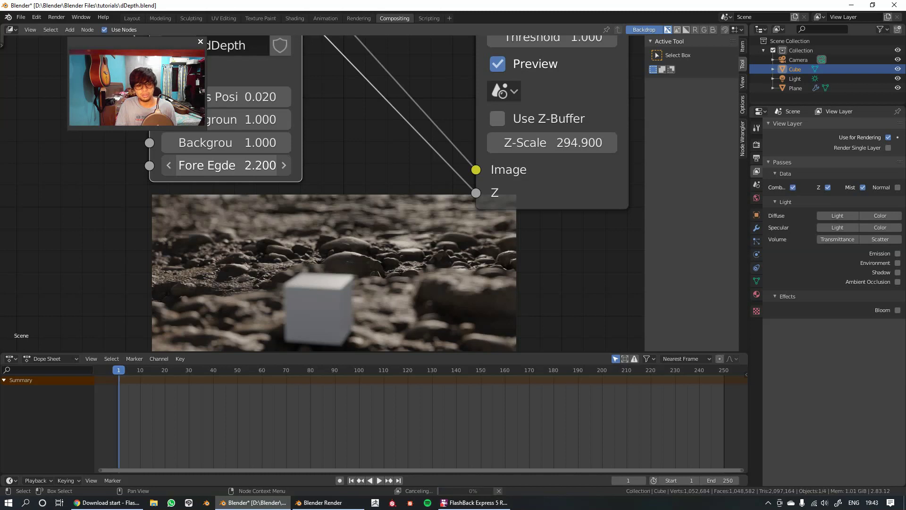
pyautogui.moveTo(255, 164); pyautogui.dragTo(232, 164)
pyautogui.moveTo(254, 161); pyautogui.dragTo(256, 193, button='middle')
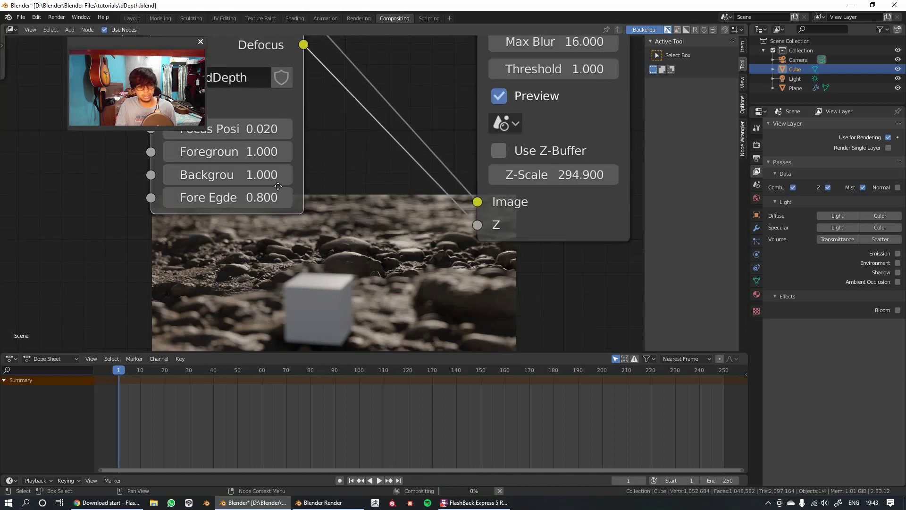
pyautogui.moveTo(305, 161); pyautogui.dragTo(273, 188, button='middle')
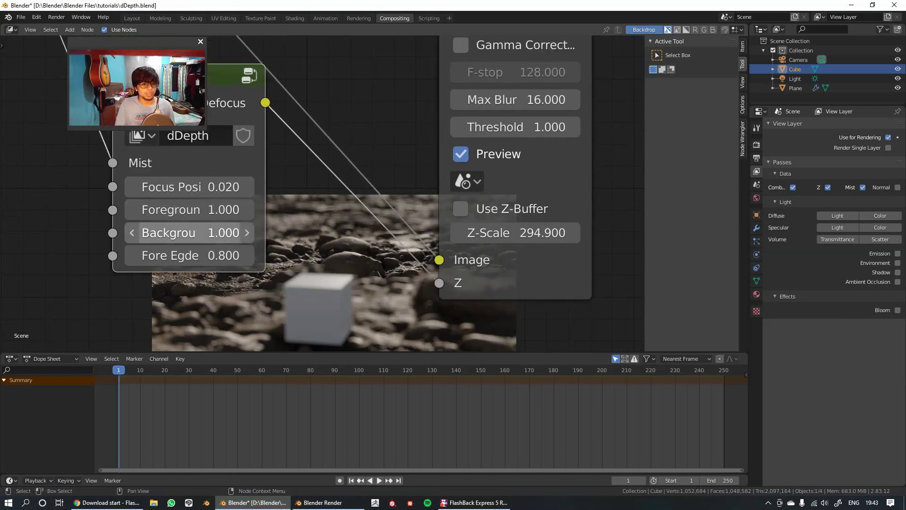
# Lower the dDepth node's Background value to 0.000 to remove the blur behind the focus area
pyautogui.moveTo(209, 233); pyautogui.dragTo(162, 233)
pyautogui.moveTo(406, 165); pyautogui.dragTo(396, 19, button='middle')
pyautogui.moveTo(384, 137); pyautogui.dragTo(385, 103, button='middle')
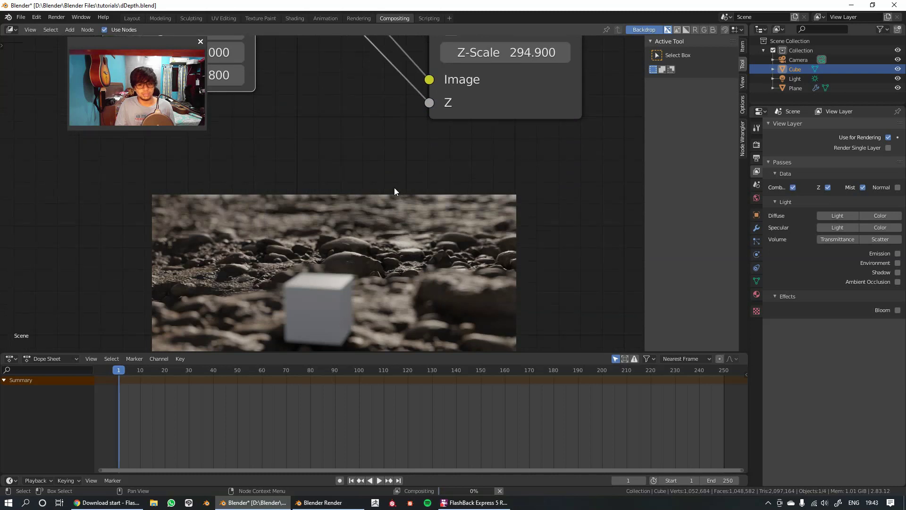
pyautogui.moveTo(346, 147); pyautogui.dragTo(361, 200, button='middle')
pyautogui.keyDown('shift'); pyautogui.scroll(4, 361, 199); pyautogui.keyUp('shift')
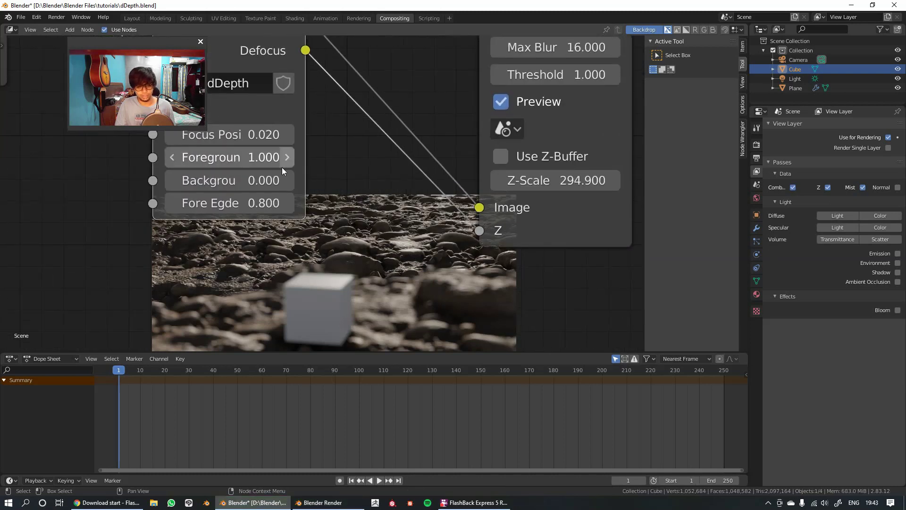
# Set the dDepth node's Background value to 4 for a much stronger background blur
pyautogui.click(234, 179)
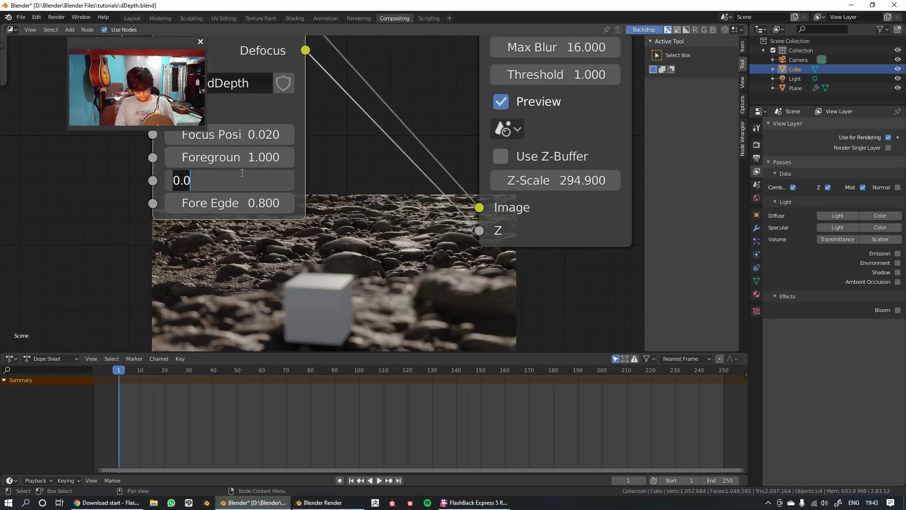
pyautogui.write('4')
pyautogui.press('Return')
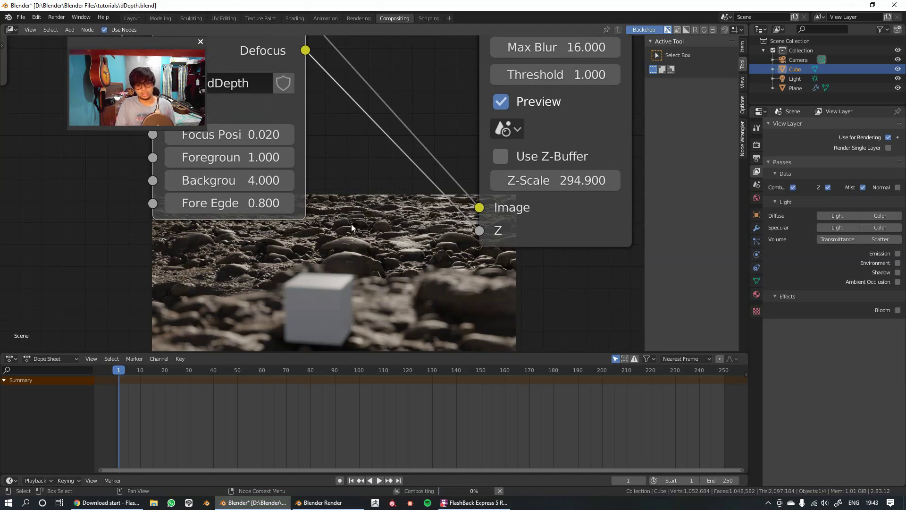
pyautogui.moveTo(352, 224); pyautogui.dragTo(299, 184, button='middle')
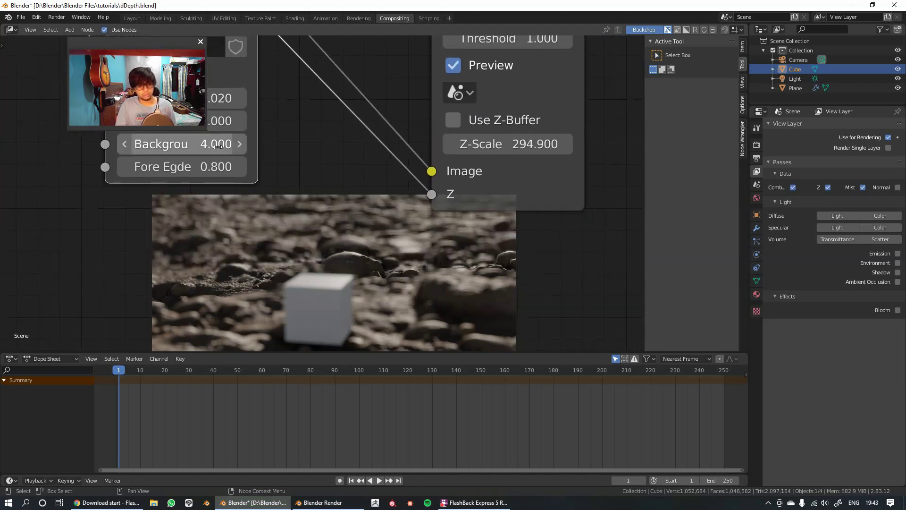
# Reduce the foreground blur by setting the dDepth node's Foreground value to 0.400
pyautogui.moveTo(217, 146); pyautogui.dragTo(225, 184, button='middle')
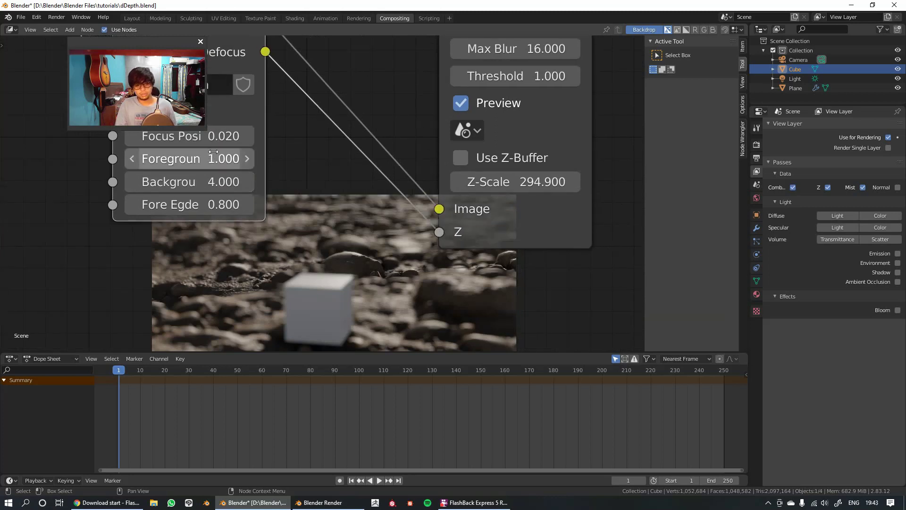
pyautogui.moveTo(188, 159); pyautogui.dragTo(155, 159)
pyautogui.moveTo(399, 197); pyautogui.dragTo(355, 110, button='middle')
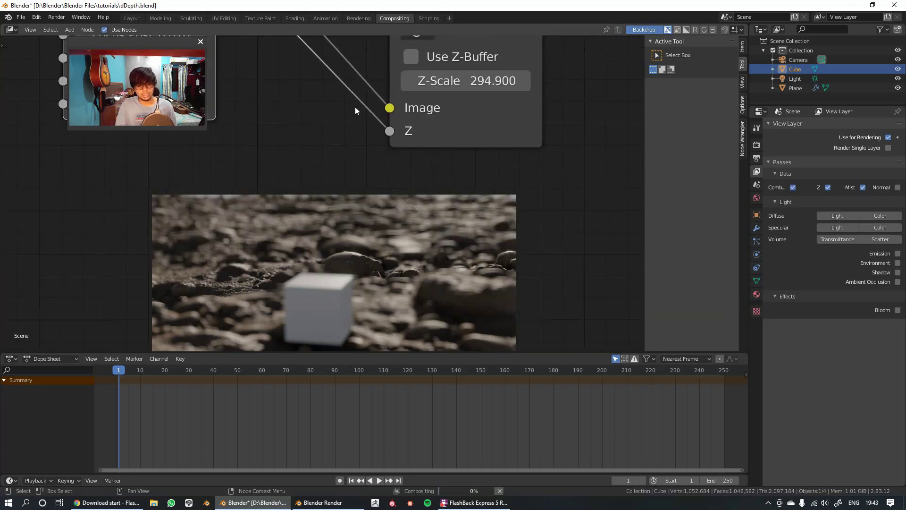
pyautogui.moveTo(242, 105); pyautogui.dragTo(295, 211, button='middle')
pyautogui.moveTo(193, 162)
pyautogui.mouseDown()
pyautogui.moveTo(227, 162)
pyautogui.moveTo(208, 162)
pyautogui.mouseUp()
pyautogui.moveTo(284, 188); pyautogui.dragTo(274, 159, button='middle')
pyautogui.scroll(-4, 313, 184)
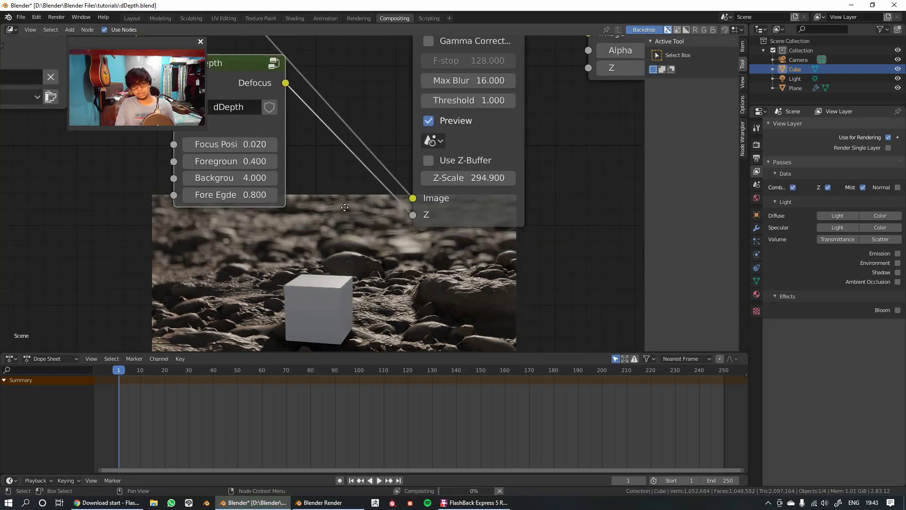
# Look over the dDepth, Defocus and Viewer nodes together with the recomposited backdrop image
pyautogui.moveTo(332, 176); pyautogui.dragTo(382, 205, button='middle')
pyautogui.scroll(-1, 336, 175)
pyautogui.scroll(-3, 310, 161)
pyautogui.moveTo(307, 178); pyautogui.dragTo(306, 193)
pyautogui.scroll(-3, 344, 167)
pyautogui.moveTo(344, 164); pyautogui.dragTo(361, 180, button='middle')
pyautogui.scroll(1, 361, 180)
pyautogui.scroll(1, 442, 253)
pyautogui.moveTo(443, 253); pyautogui.dragTo(313, 185, button='middle')
pyautogui.scroll(-1, 419, 223)
pyautogui.scroll(2, 235, 195)
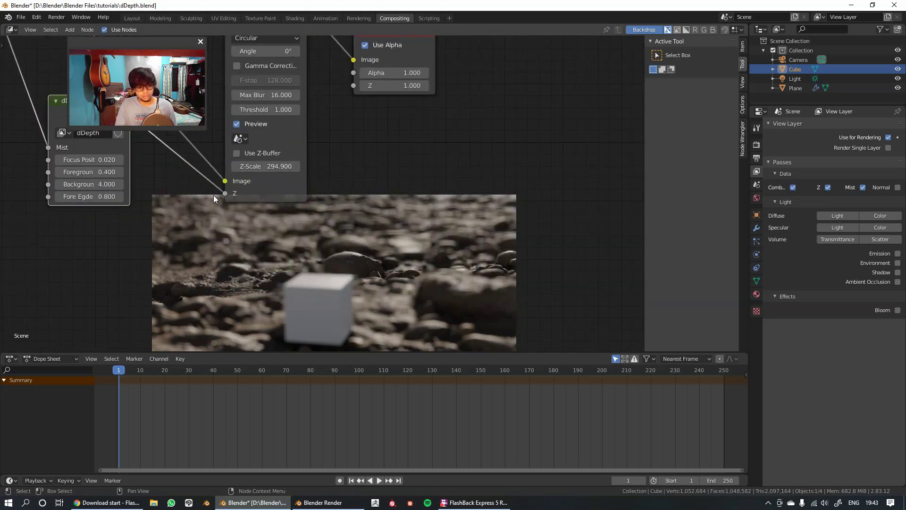
# Feed the Defocus node's Z input from the Render Layers Depth output instead of dDepth, and enable Use Z-Buffer
pyautogui.scroll(-2, 263, 214)
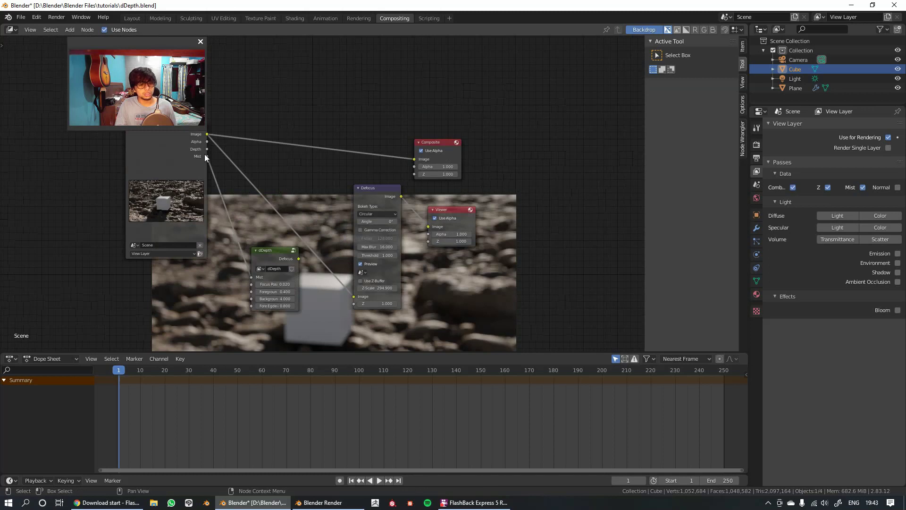
pyautogui.scroll(1, 446, 283)
pyautogui.moveTo(446, 283); pyautogui.dragTo(353, 192, button='middle')
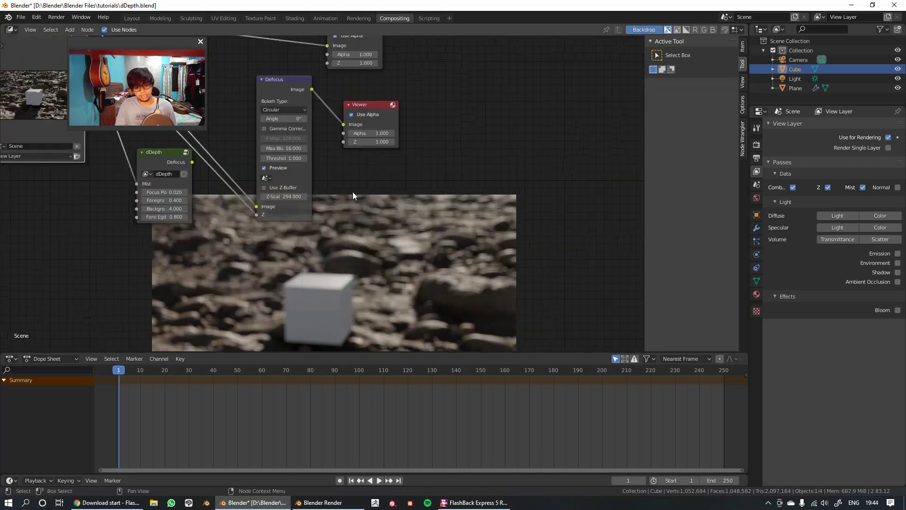
pyautogui.click(274, 186)
pyautogui.scroll(3, 358, 233)
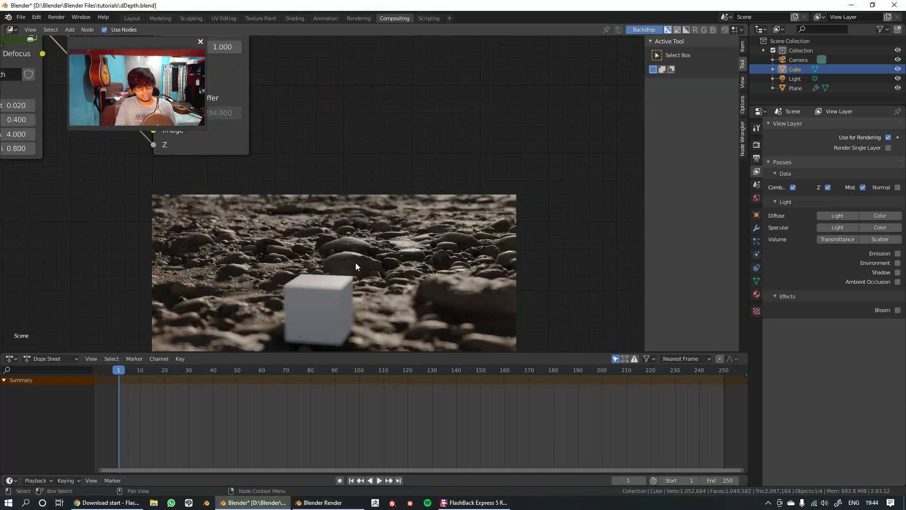
# Enlarge the backdrop to examine the cube's edges and surrounding rocks under the Z-Buffer defocus
pyautogui.hotkey('alt', 'v')
pyautogui.hotkey('alt', 'v')
pyautogui.hotkey('alt', 'v')
pyautogui.hotkey('alt', 'v')
pyautogui.hotkey('alt', 'v')
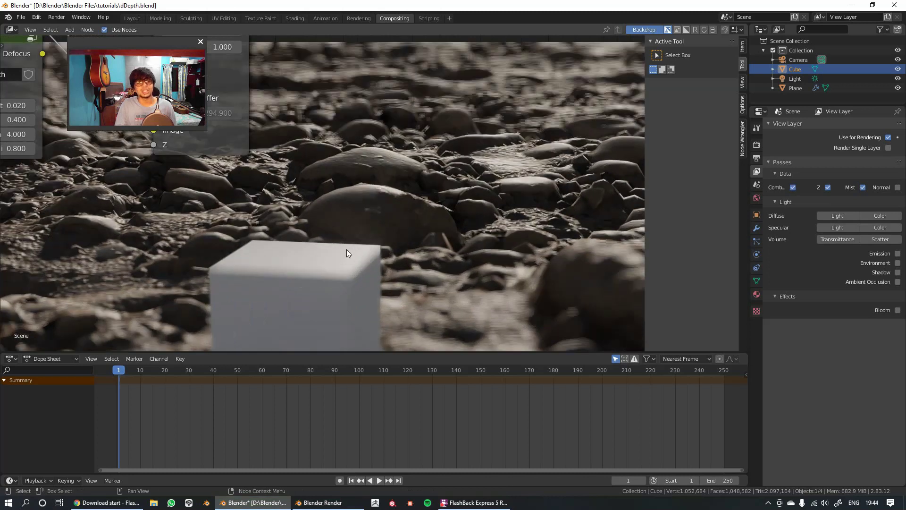
pyautogui.scroll(-2, 358, 214)
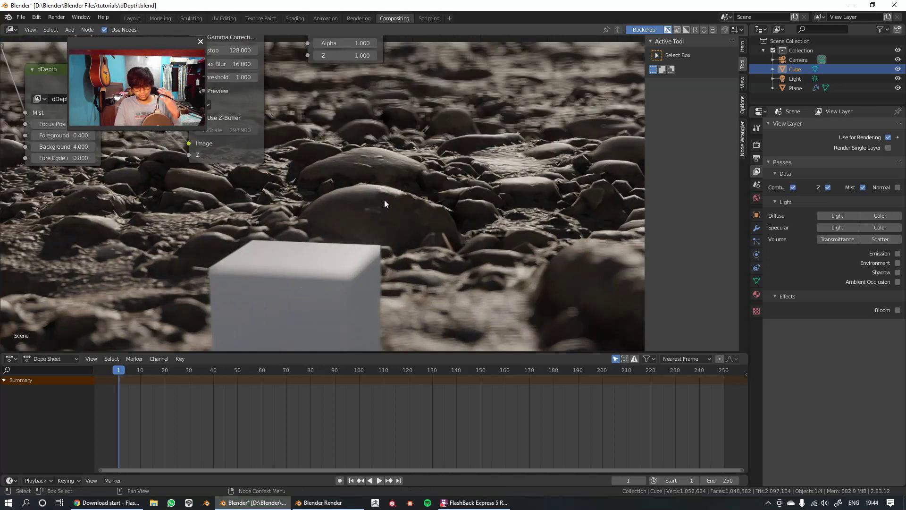
# Look over the connections between the Render Layers, dDepth, Defocus and Viewer nodes against the enlarged Z-Buffer defocused backdrop
pyautogui.moveTo(335, 162); pyautogui.dragTo(379, 211, button='middle')
pyautogui.scroll(-1, 378, 211)
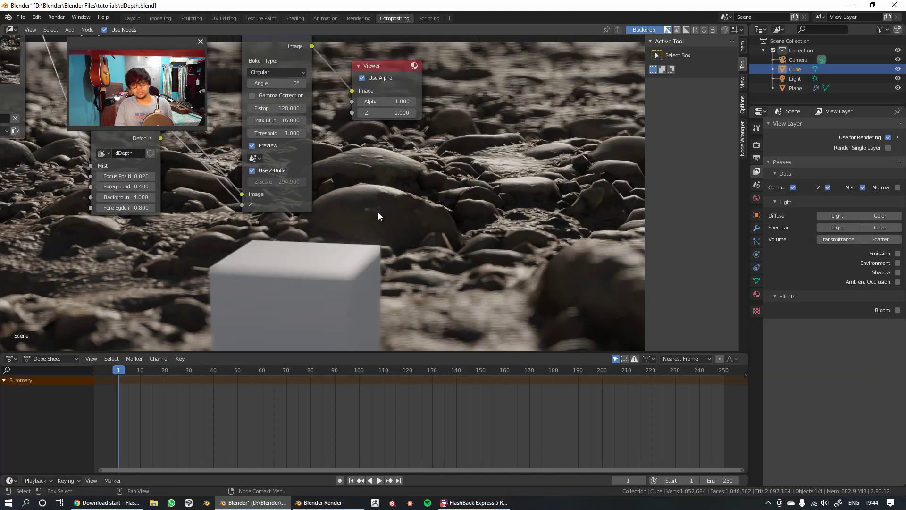
pyautogui.scroll(1, 396, 236)
pyautogui.scroll(1, 398, 237)
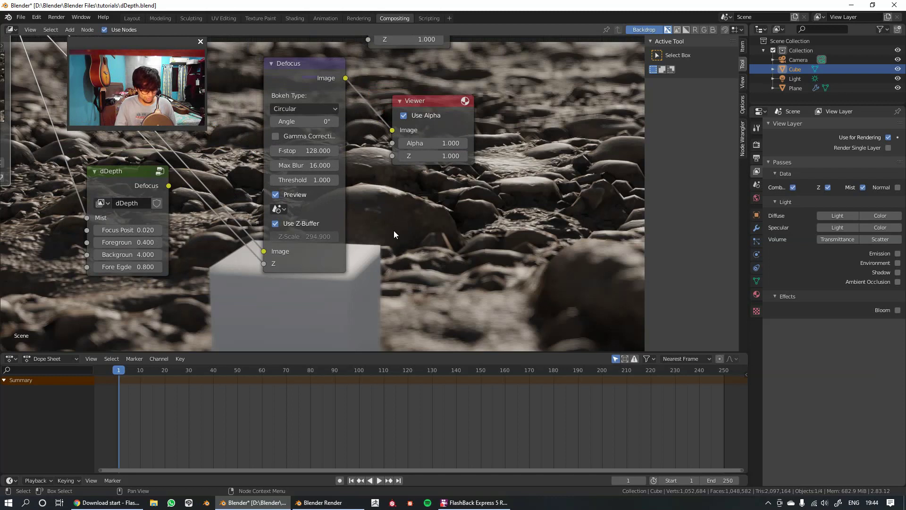
pyautogui.scroll(-3, 393, 227)
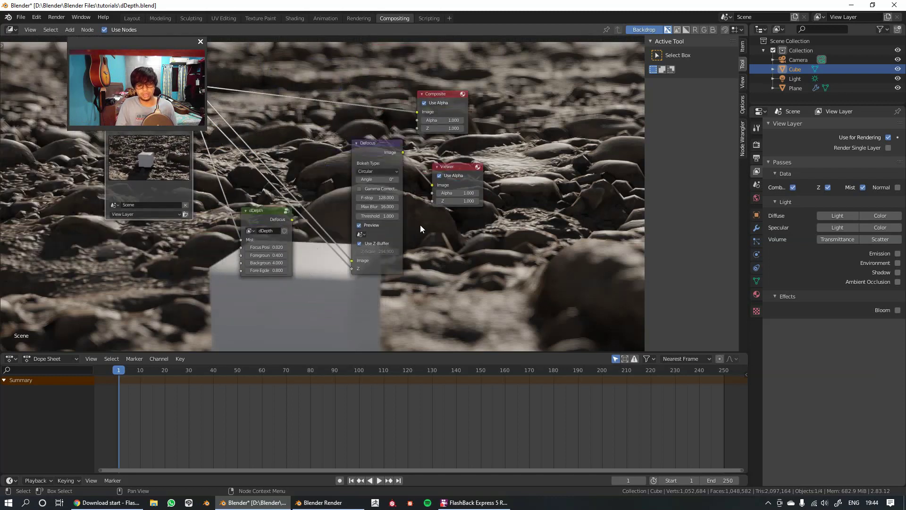
pyautogui.scroll(4, 420, 225)
pyautogui.scroll(-1, 421, 225)
pyautogui.moveTo(273, 236); pyautogui.dragTo(291, 182, button='middle')
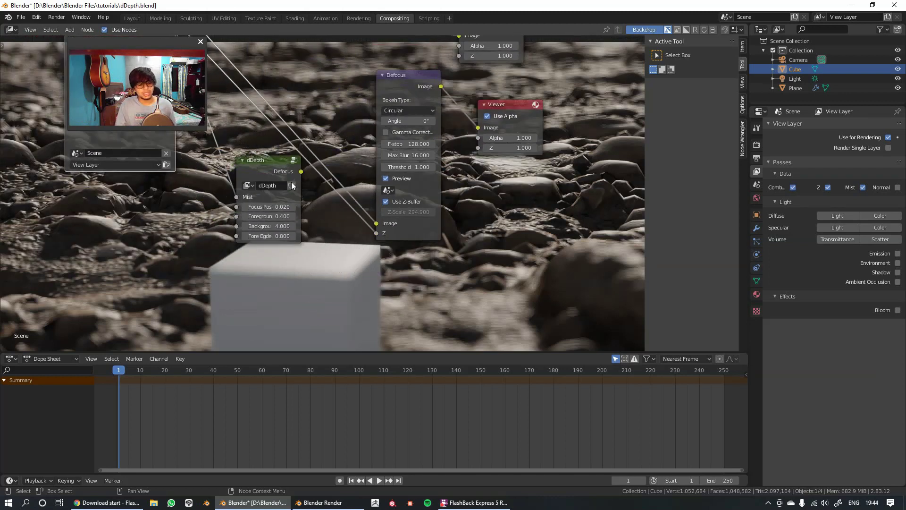
pyautogui.scroll(1, 291, 182)
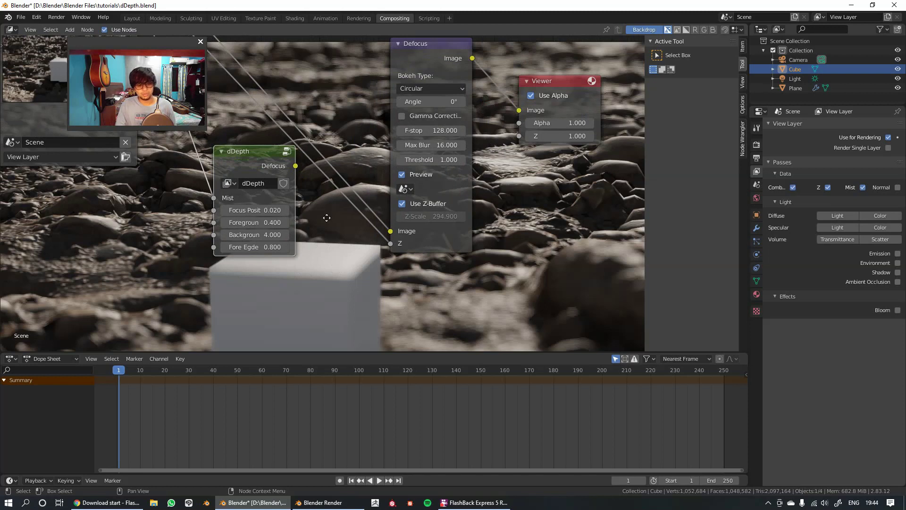
pyautogui.moveTo(326, 217); pyautogui.dragTo(236, 193, button='middle')
pyautogui.scroll(-3, 226, 213)
pyautogui.moveTo(316, 198); pyautogui.dragTo(407, 229, button='middle')
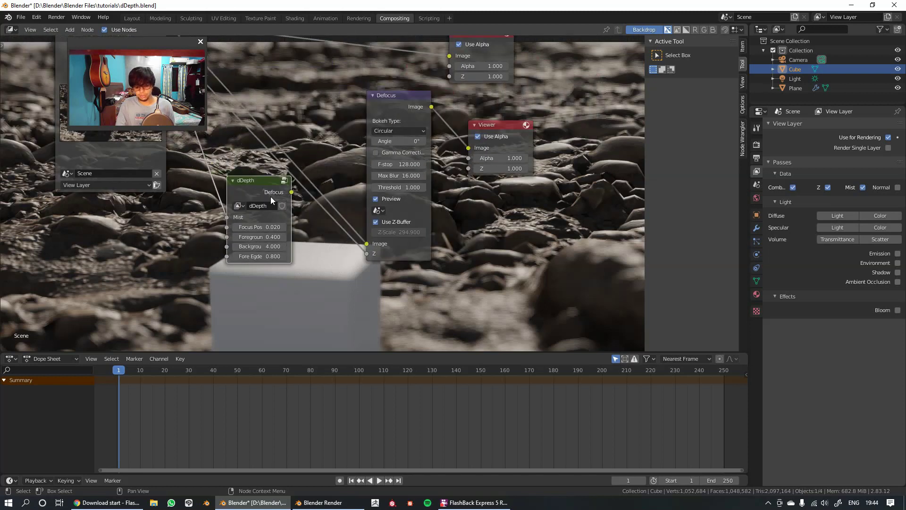
# Feed the Defocus node's Z input from the dDepth node's Defocus output and shrink the backdrop to compare the blur
pyautogui.scroll(1, 278, 197)
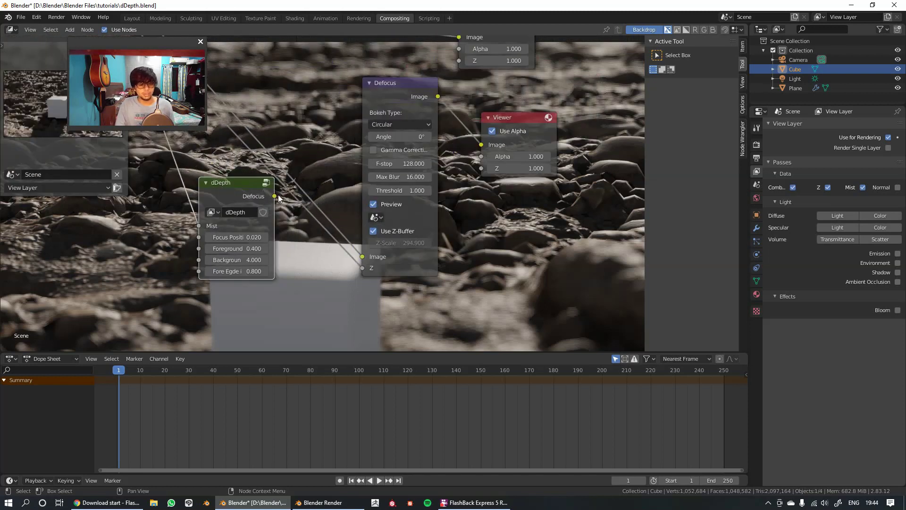
pyautogui.moveTo(508, 253); pyautogui.dragTo(429, 220, button='middle')
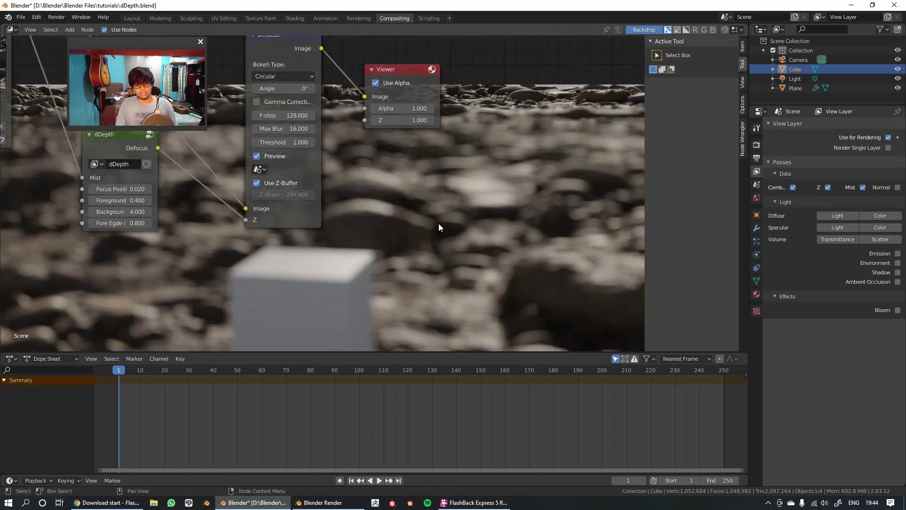
pyautogui.press('v')
pyautogui.moveTo(375, 199); pyautogui.dragTo(416, 224, button='middle')
pyautogui.scroll(1, 416, 224)
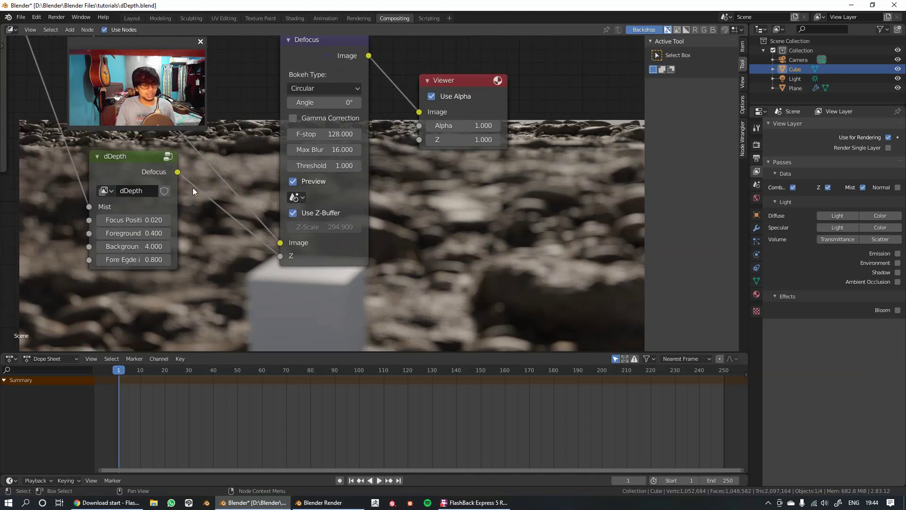
pyautogui.moveTo(192, 188); pyautogui.dragTo(265, 178, button='middle')
pyautogui.moveTo(468, 203); pyautogui.dragTo(458, 203, button='middle')
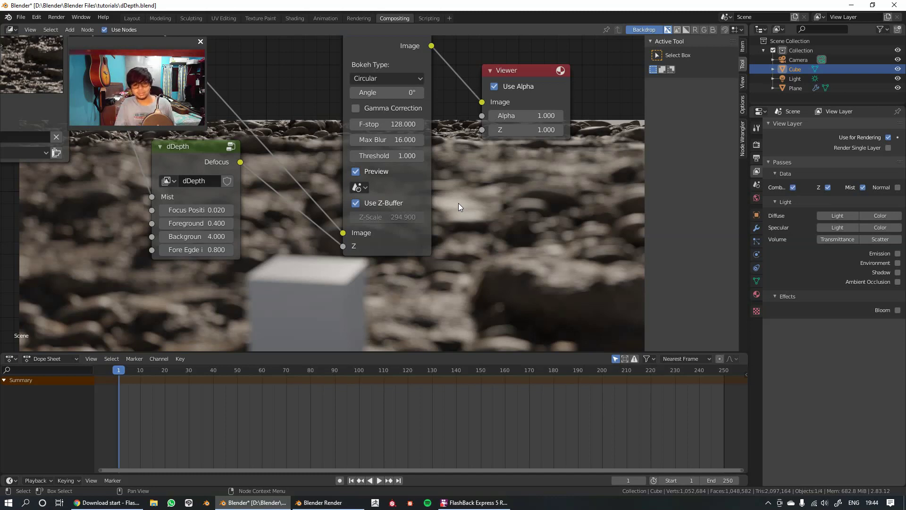
# Examine the Defocus node's blur settings and its dDepth connection together with the blurred backdrop
pyautogui.scroll(-2, 447, 195)
pyautogui.moveTo(445, 185); pyautogui.dragTo(403, 259, button='middle')
pyautogui.scroll(4, 403, 259)
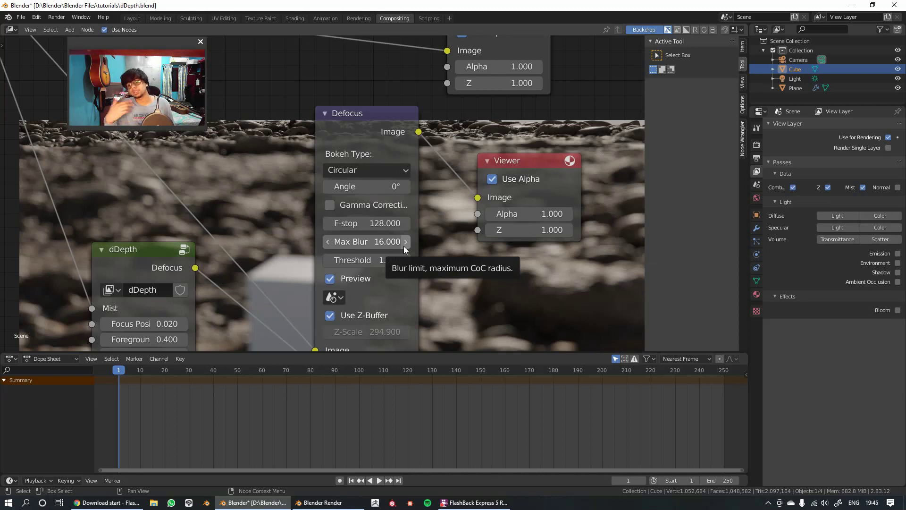
pyautogui.scroll(-2, 254, 129)
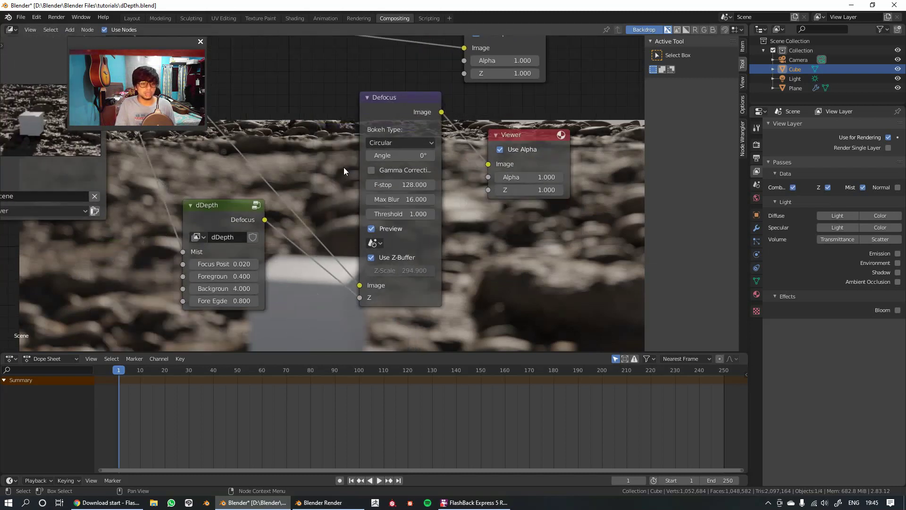
pyautogui.moveTo(349, 175); pyautogui.dragTo(343, 127, button='middle')
pyautogui.scroll(5, 321, 139)
pyautogui.scroll(-6, 316, 157)
pyautogui.moveTo(275, 175); pyautogui.dragTo(304, 192, button='middle')
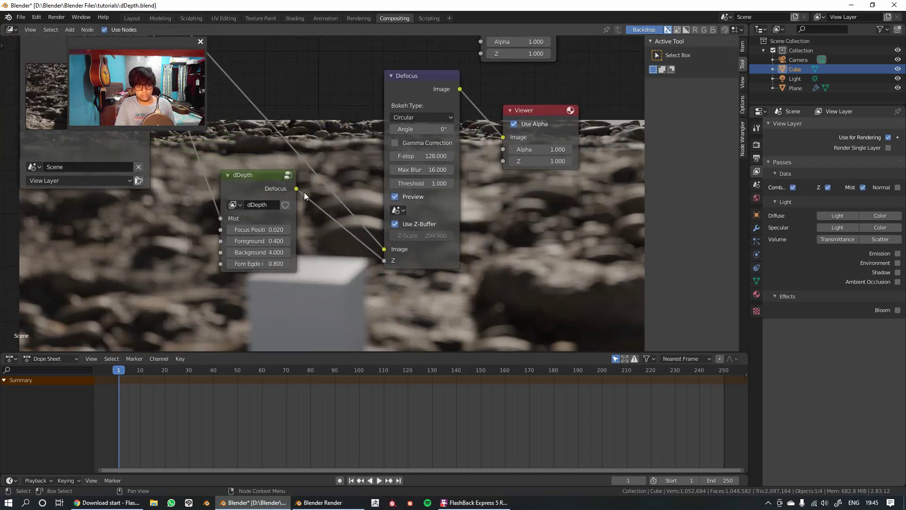
# Delete the dDepth group node from the compositor node tree
pyautogui.click(290, 193)
pyautogui.moveTo(392, 126); pyautogui.dragTo(380, 126, button='middle')
pyautogui.scroll(-1, 323, 120)
pyautogui.moveTo(280, 107); pyautogui.dragTo(339, 124, button='middle')
pyautogui.scroll(1, 333, 137)
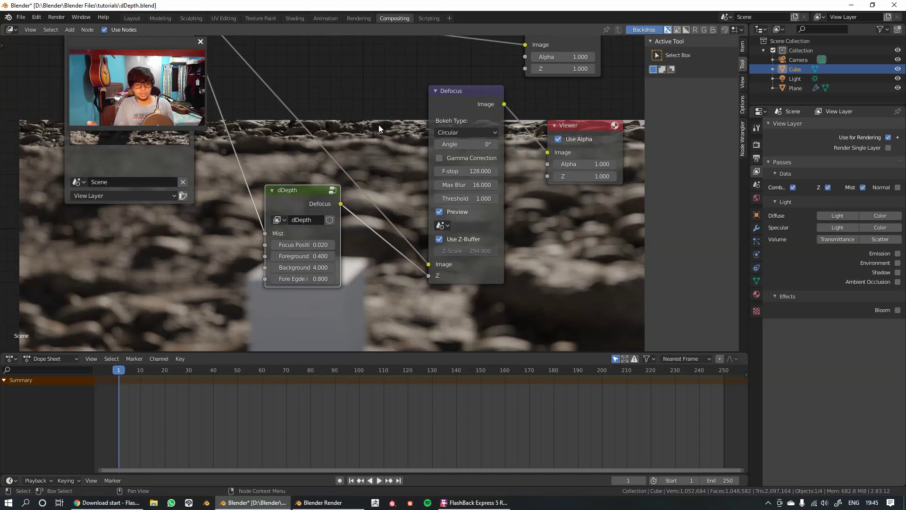
pyautogui.moveTo(385, 171); pyautogui.dragTo(363, 176, button='middle')
pyautogui.press('x')
# Rescale and reposition the backdrop to show the whole cube, and bring the Render Layers, Defocus, Composite and Viewer nodes into view
pyautogui.scroll(-2, 412, 195)
pyautogui.hotkey('alt', 'v')
pyautogui.hotkey('alt', 'v')
pyautogui.hotkey('alt', 'v')
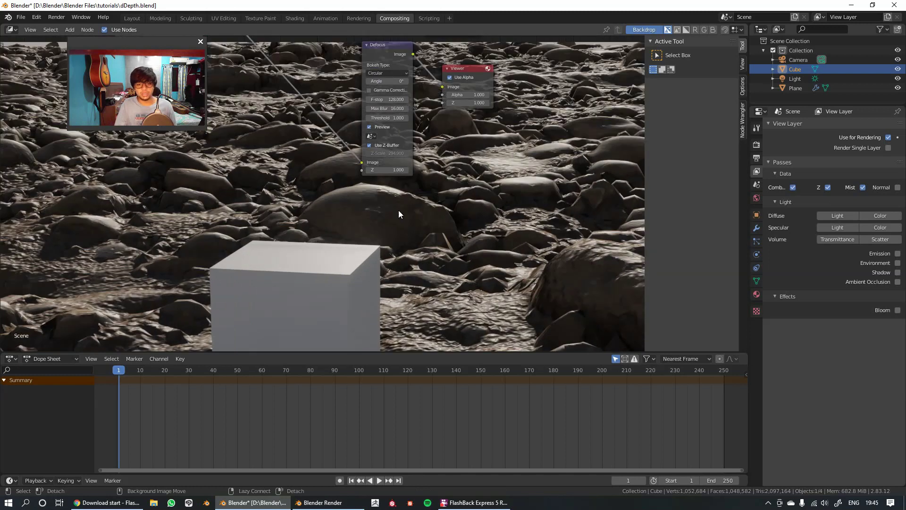
pyautogui.press('v')
pyautogui.press('v')
pyautogui.press('v')
pyautogui.press('v')
pyautogui.keyDown('alt'); pyautogui.moveTo(474, 265); pyautogui.dragTo(472, 236, button='middle'); pyautogui.keyUp('alt')
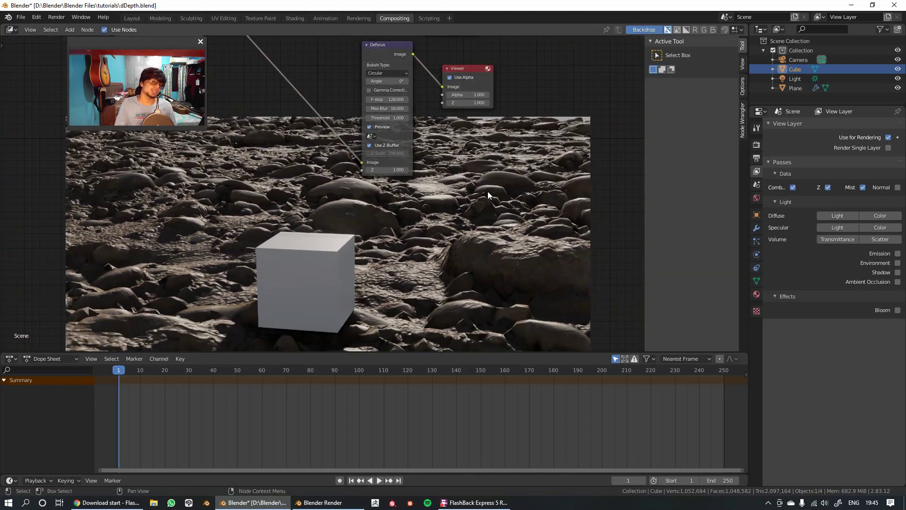
pyautogui.scroll(1, 470, 193)
pyautogui.moveTo(446, 189); pyautogui.dragTo(445, 188, button='middle')
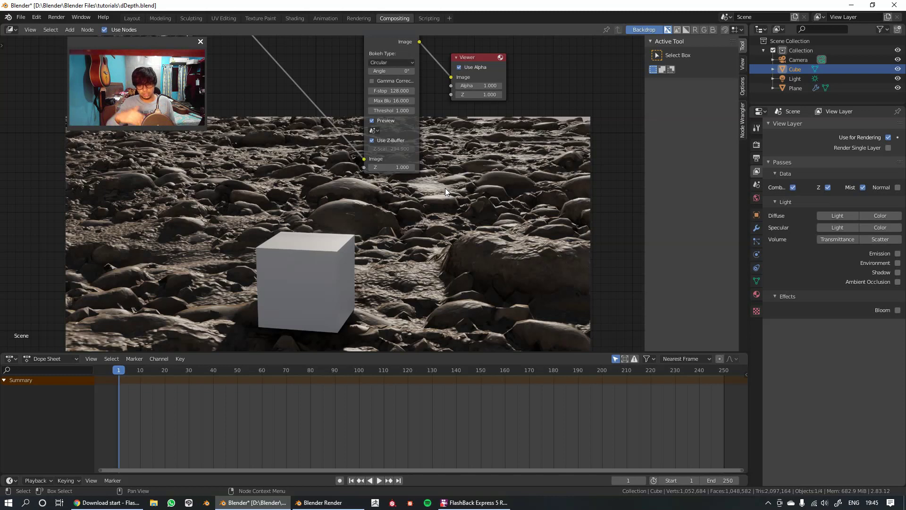
pyautogui.moveTo(552, 164); pyautogui.dragTo(571, 194, button='middle')
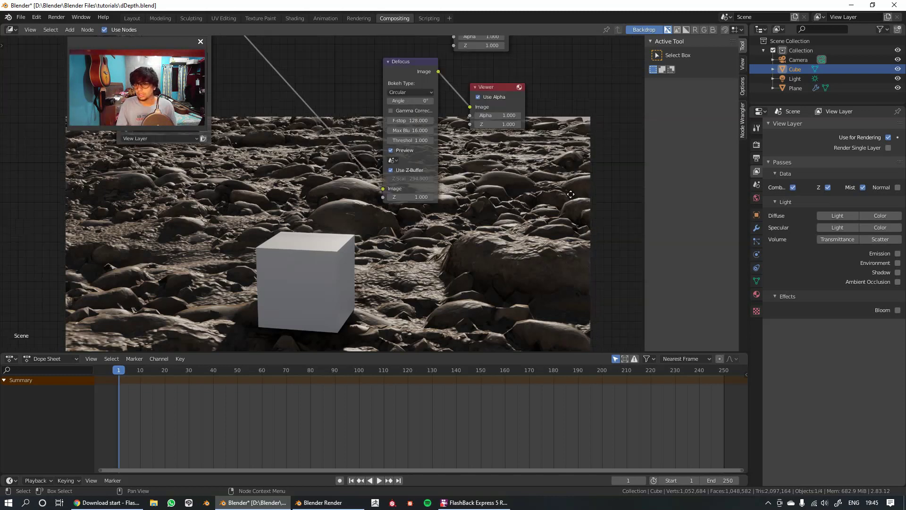
pyautogui.scroll(-3, 571, 194)
pyautogui.moveTo(552, 145); pyautogui.dragTo(576, 165, button='middle')
pyautogui.moveTo(486, 171); pyautogui.dragTo(518, 192, button='middle')
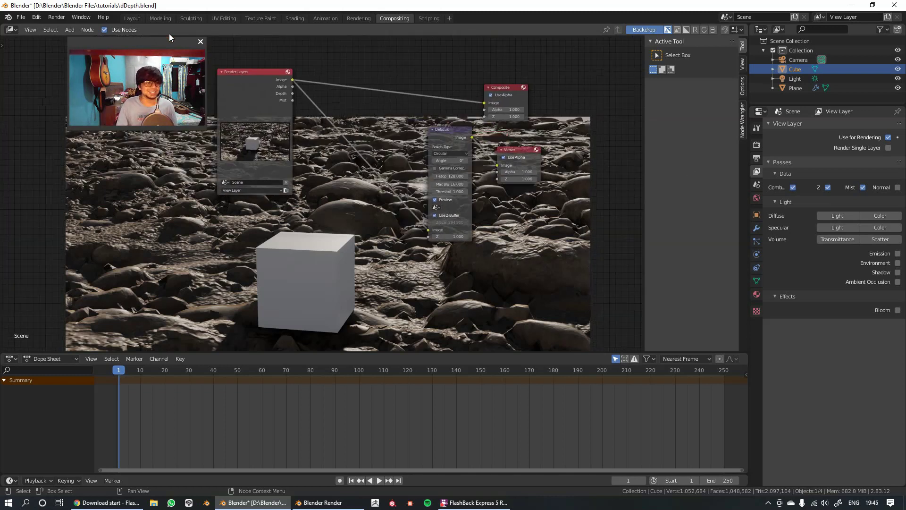
# Switch to the camera view in the Layout workspace and set the output dimensions' Aspect Y to 2.000
pyautogui.click(134, 20)
pyautogui.moveTo(310, 131); pyautogui.dragTo(421, 196, button='middle')
pyautogui.press('KP_0')
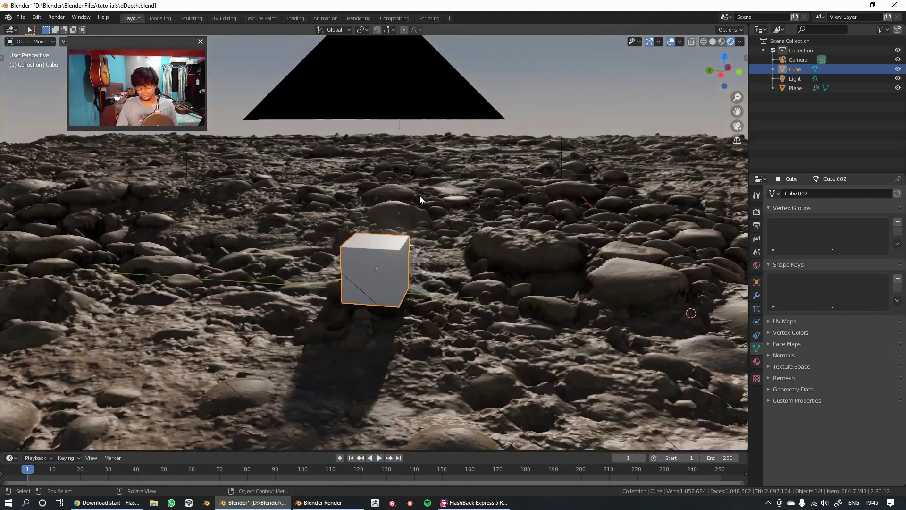
pyautogui.press('KP_0')
pyautogui.click(757, 226)
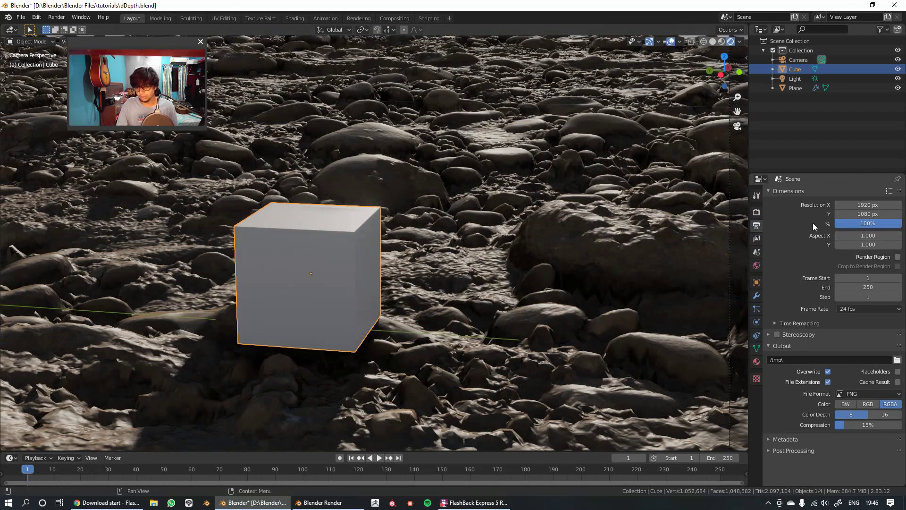
pyautogui.doubleClick(868, 243)
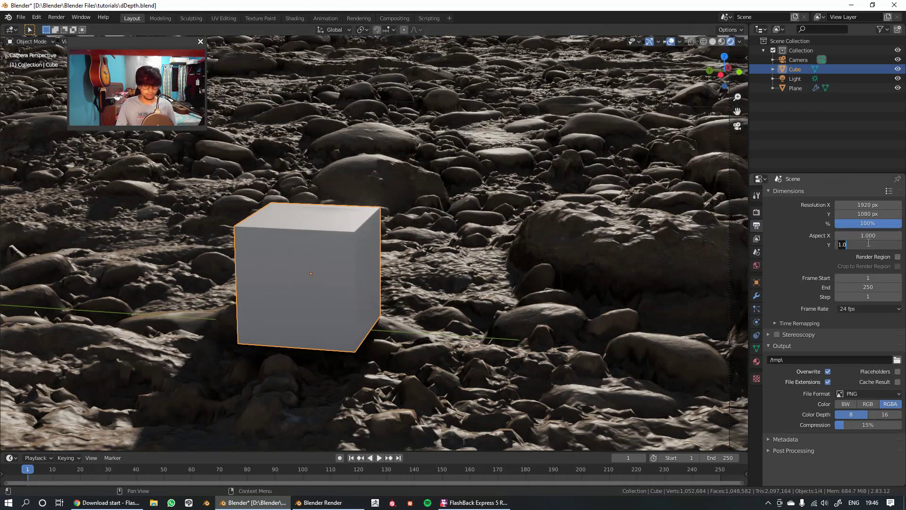
pyautogui.write('2')
pyautogui.press('Return')
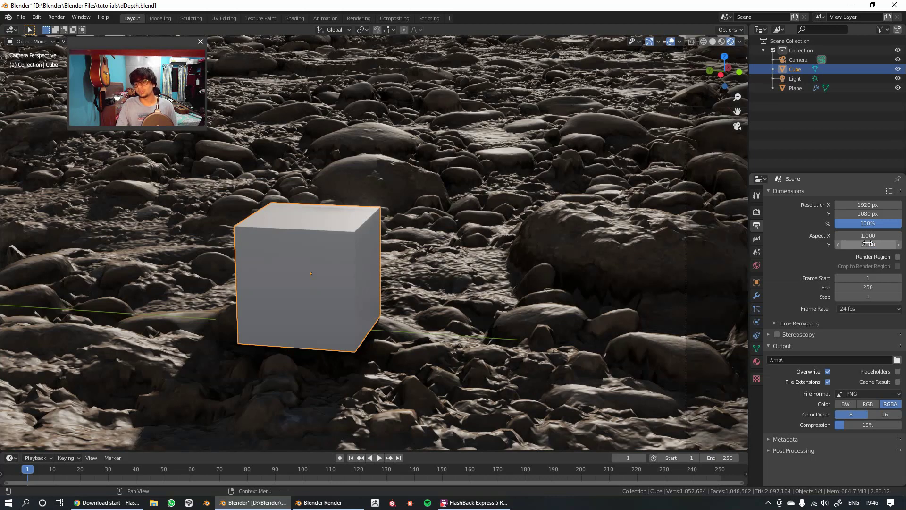
# Select the camera, check its whole frame around the cube, and render the image
pyautogui.scroll(-8, 456, 255)
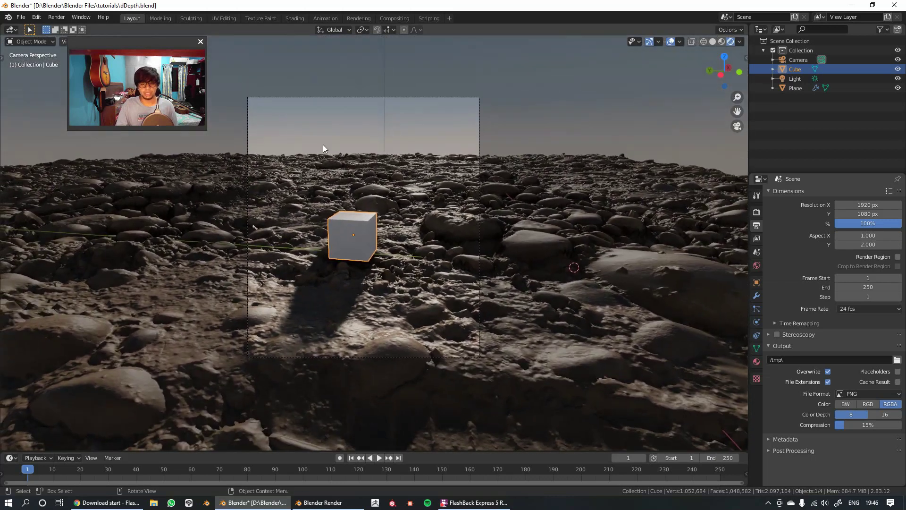
pyautogui.click(248, 304)
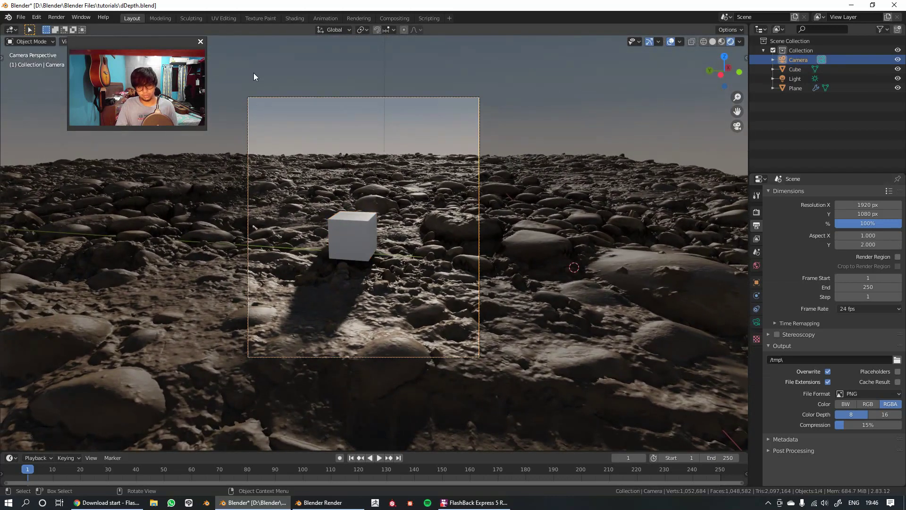
pyautogui.scroll(3, 489, 254)
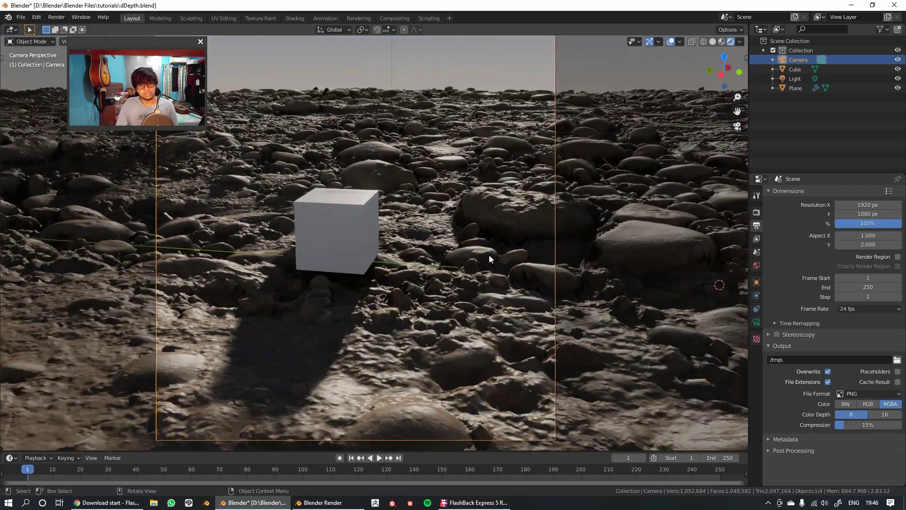
pyautogui.scroll(-1, 489, 255)
pyautogui.keyDown('shift'); pyautogui.moveTo(489, 258); pyautogui.dragTo(483, 282, button='middle'); pyautogui.keyUp('shift')
pyautogui.scroll(-1, 487, 286)
pyautogui.keyDown('shift'); pyautogui.moveTo(553, 309); pyautogui.dragTo(550, 277, button='middle'); pyautogui.keyUp('shift')
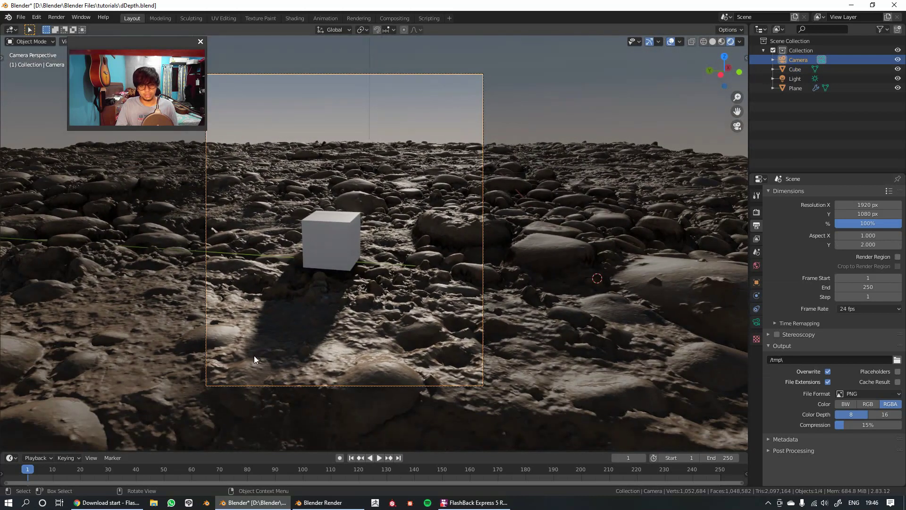
pyautogui.scroll(-3, 452, 262)
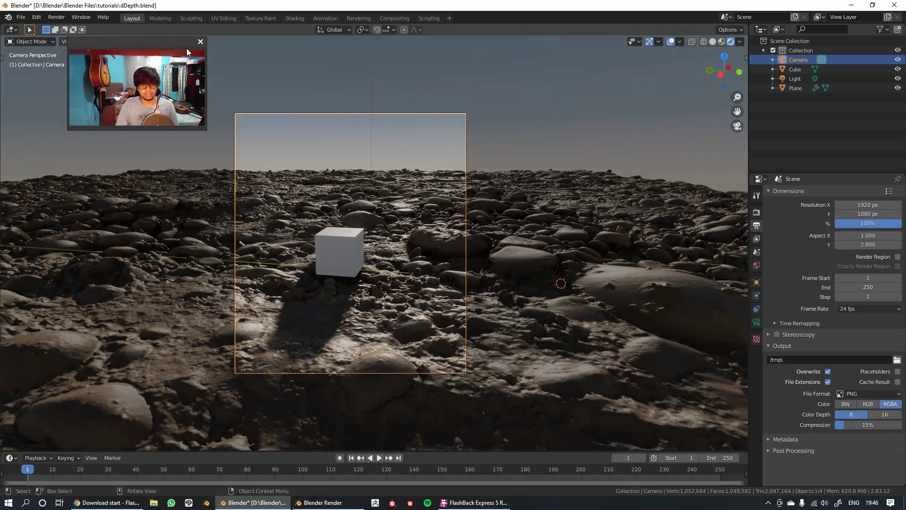
pyautogui.click(56, 16)
pyautogui.click(71, 28)
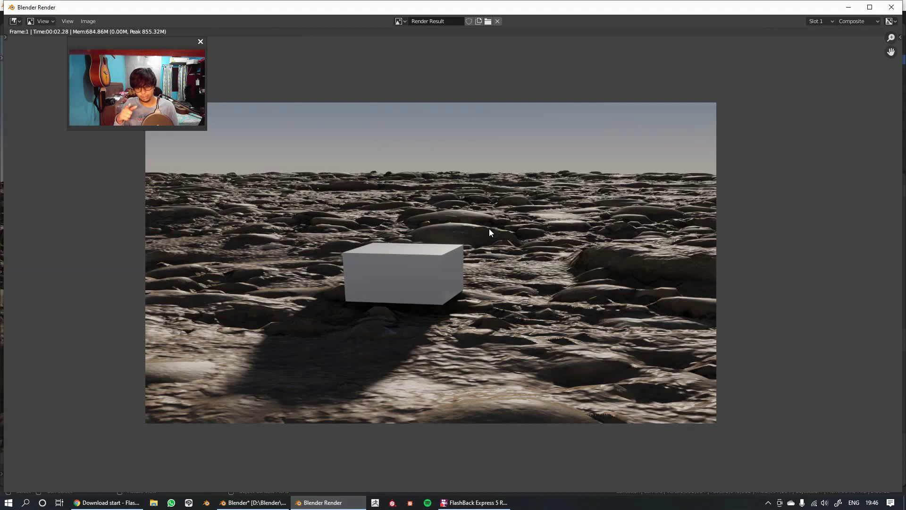
# Examine the cube and rocks in the rendered image up close, and close the render window
pyautogui.scroll(3, 374, 196)
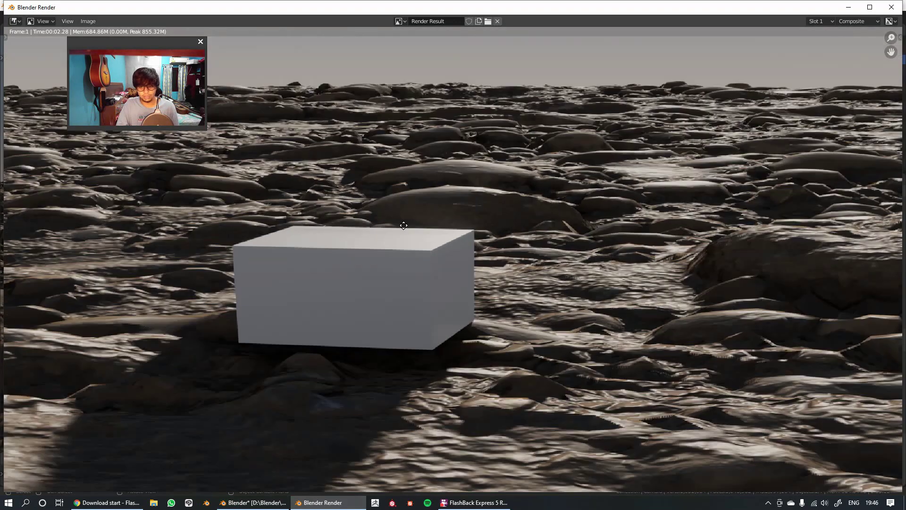
pyautogui.scroll(-4, 405, 219)
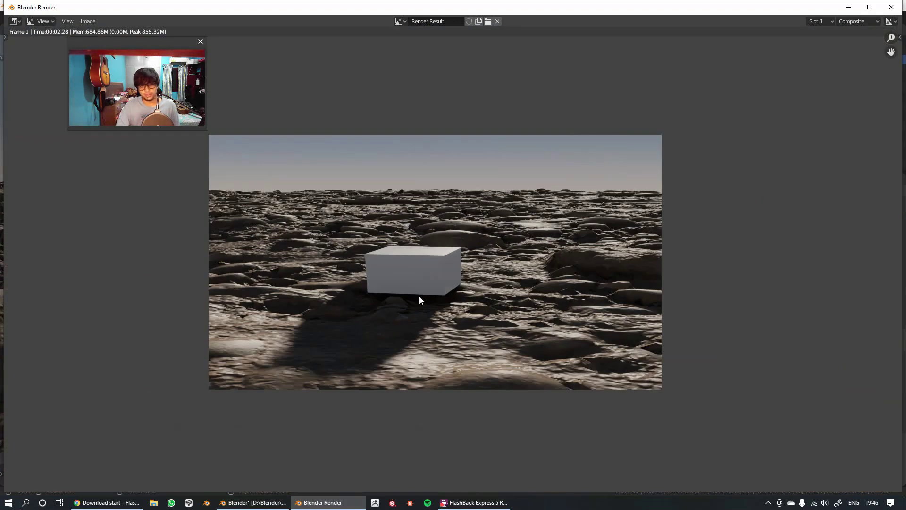
pyautogui.scroll(3, 468, 247)
pyautogui.scroll(-1, 469, 248)
pyautogui.moveTo(473, 243); pyautogui.dragTo(473, 250, button='middle')
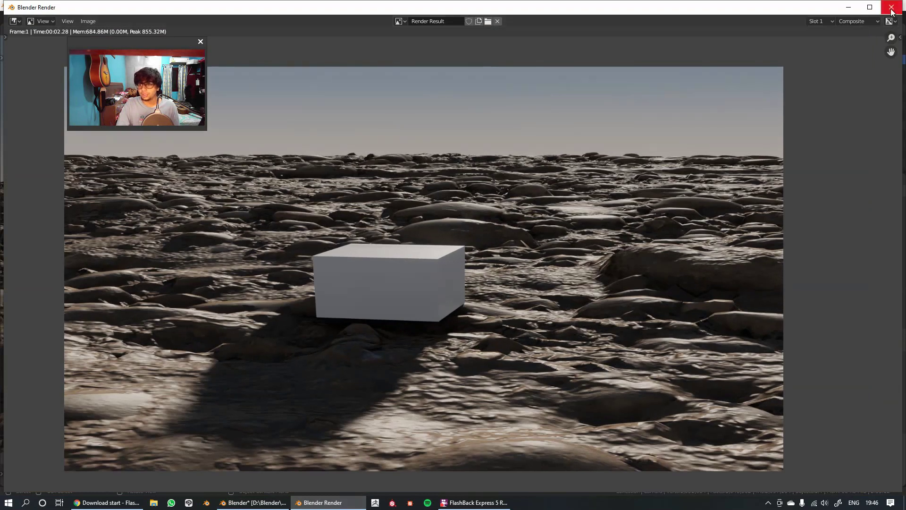
pyautogui.click(892, 10)
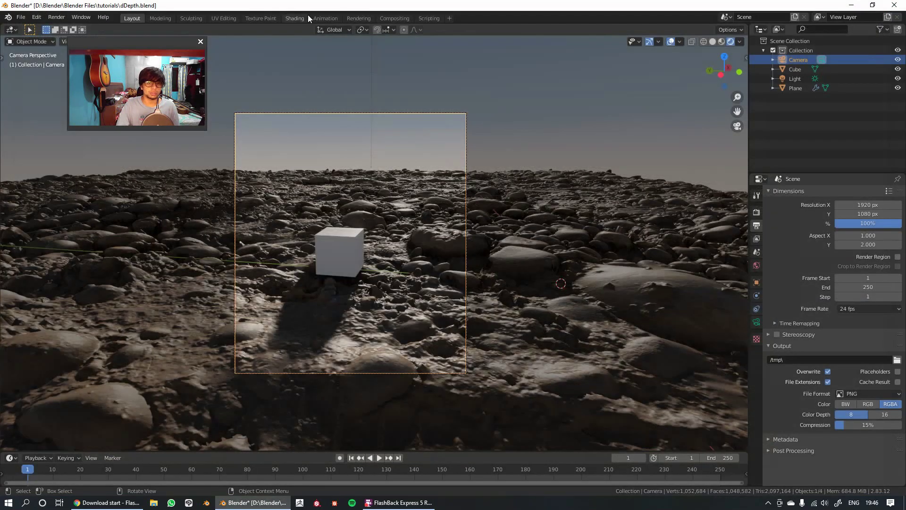
# Return to the Compositing workspace and frame the Render Layers, Defocus, Composite and Viewer nodes over the new render
pyautogui.click(359, 18)
pyautogui.scroll(3, 339, 168)
pyautogui.scroll(-4, 338, 168)
pyautogui.click(394, 18)
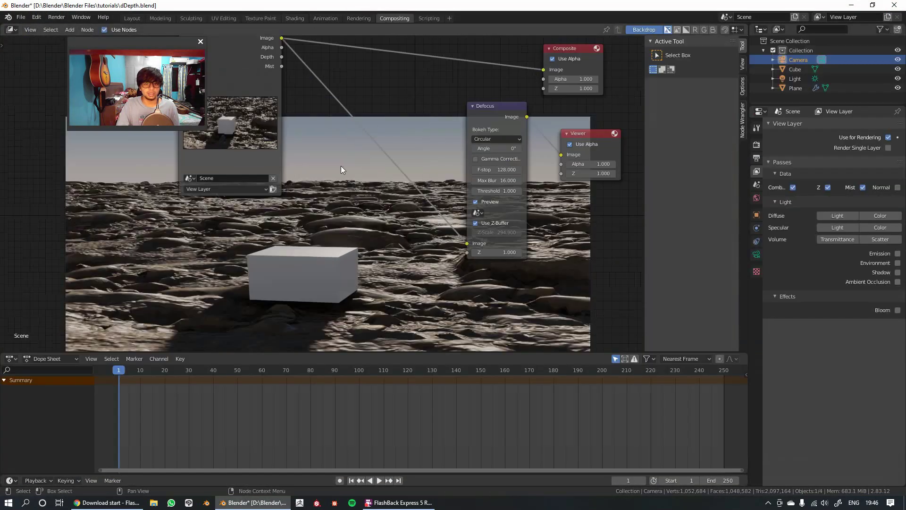
pyautogui.hotkey('shift', 'a')
pyautogui.moveTo(482, 169); pyautogui.dragTo(437, 144, button='middle')
pyautogui.scroll(3, 378, 188)
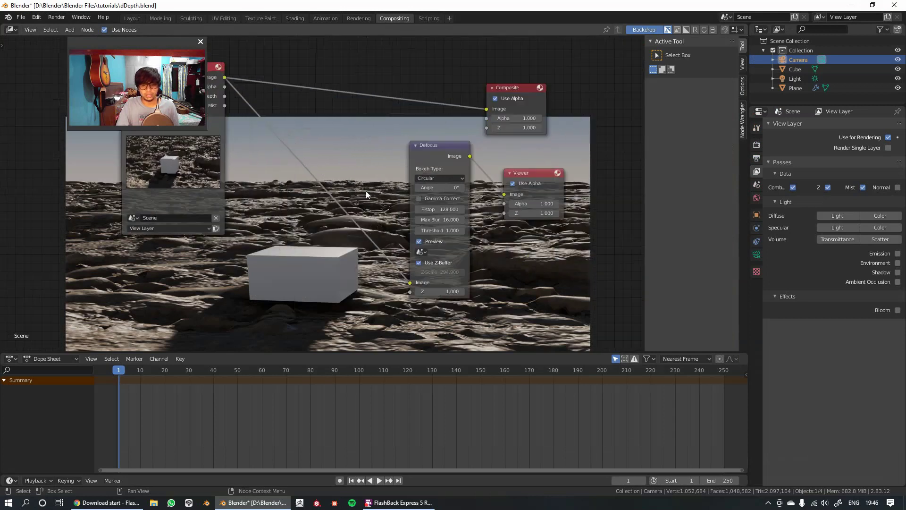
# Add the dDepth group node between the Render Layers and Defocus nodes
pyautogui.scroll(-3, 333, 193)
pyautogui.hotkey('shift', 'a')
pyautogui.click(286, 196)
pyautogui.write('dd')
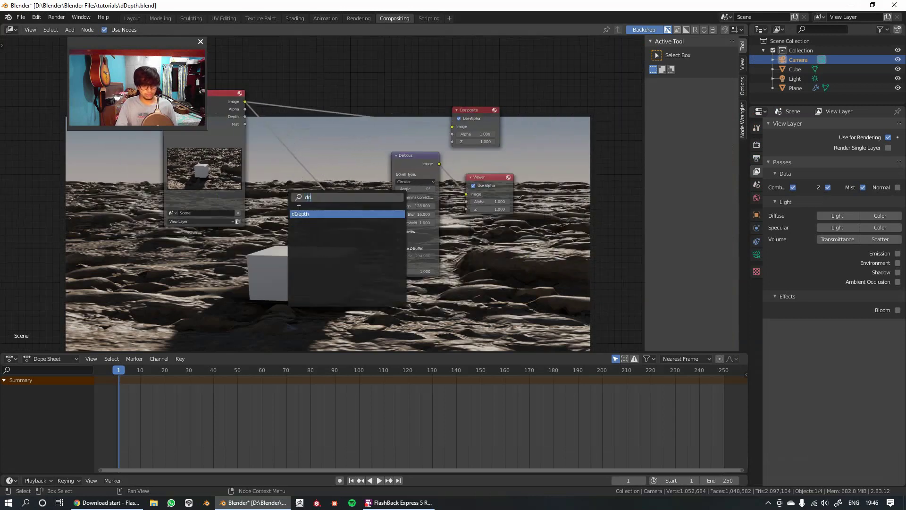
pyautogui.click(299, 212)
pyautogui.click(299, 211)
# Link the Render Layers Mist output to dDepth, its Image output to the Defocus Image input, and dDepth's output to the Defocus Z input
pyautogui.moveTo(245, 124); pyautogui.dragTo(285, 227)
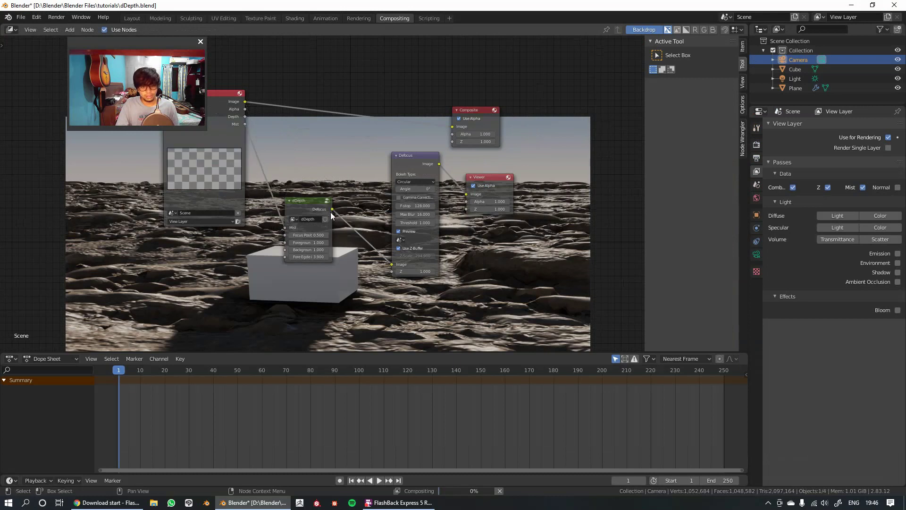
pyautogui.moveTo(244, 100); pyautogui.dragTo(392, 264)
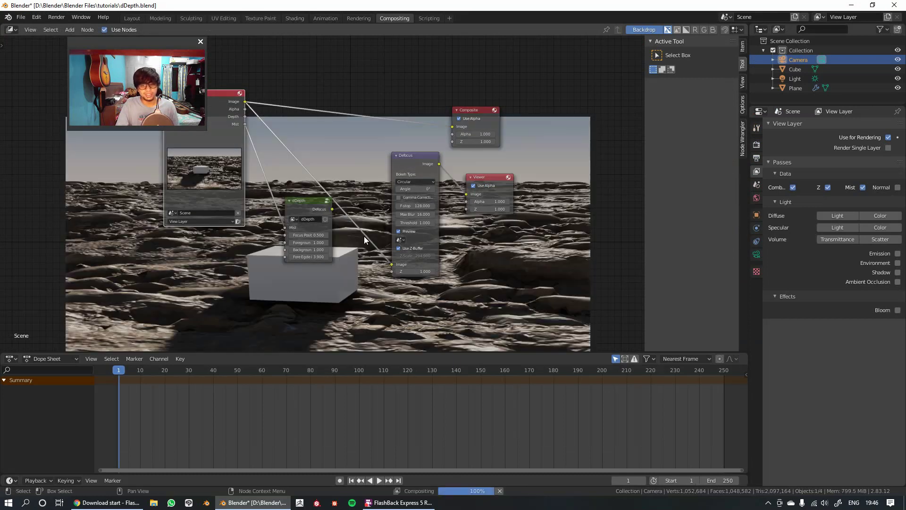
pyautogui.moveTo(334, 209); pyautogui.dragTo(392, 272)
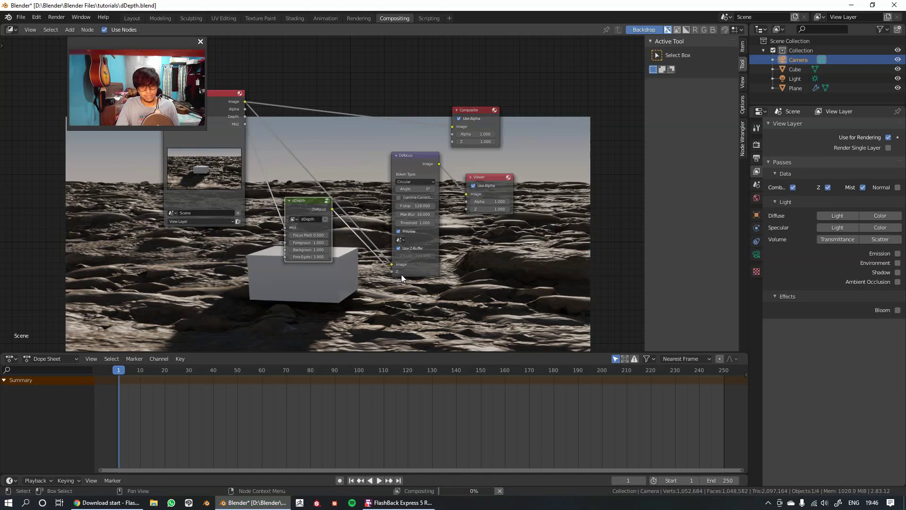
# Preview the dDepth output in the Viewer and set its Focus Position to -0.060
pyautogui.moveTo(401, 274); pyautogui.dragTo(386, 181, button='middle')
pyautogui.scroll(2, 386, 183)
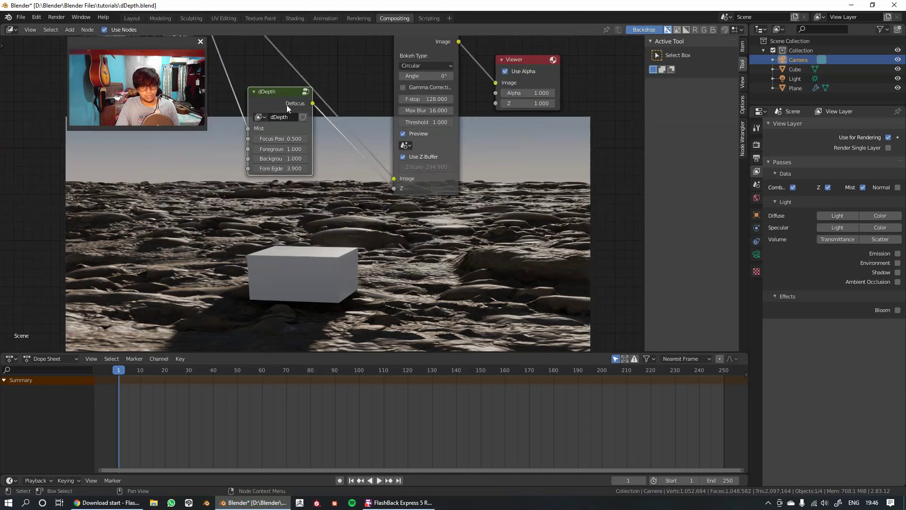
pyautogui.keyDown('ctrl'); pyautogui.keyDown('shift'); pyautogui.click(292, 136); pyautogui.keyUp('shift'); pyautogui.keyUp('ctrl')
pyautogui.moveTo(293, 136); pyautogui.dragTo(273, 157, button='middle')
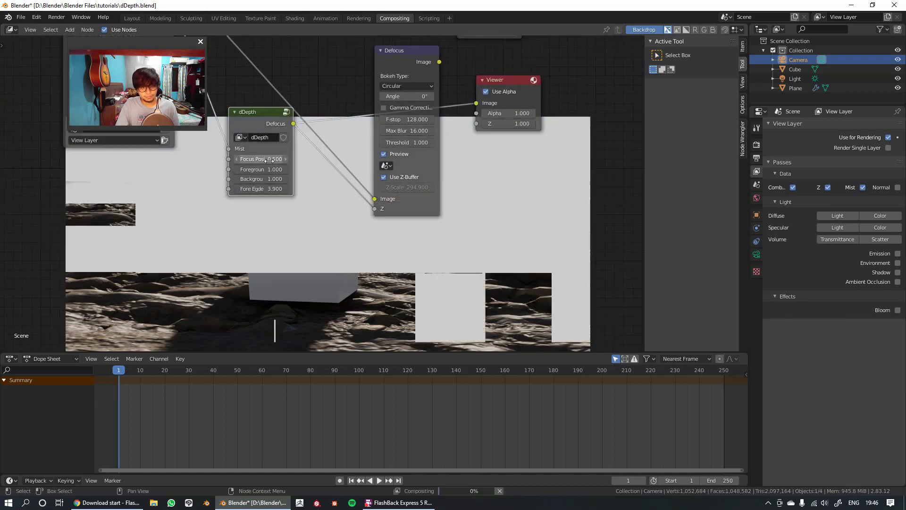
pyautogui.moveTo(274, 159); pyautogui.dragTo(232, 159)
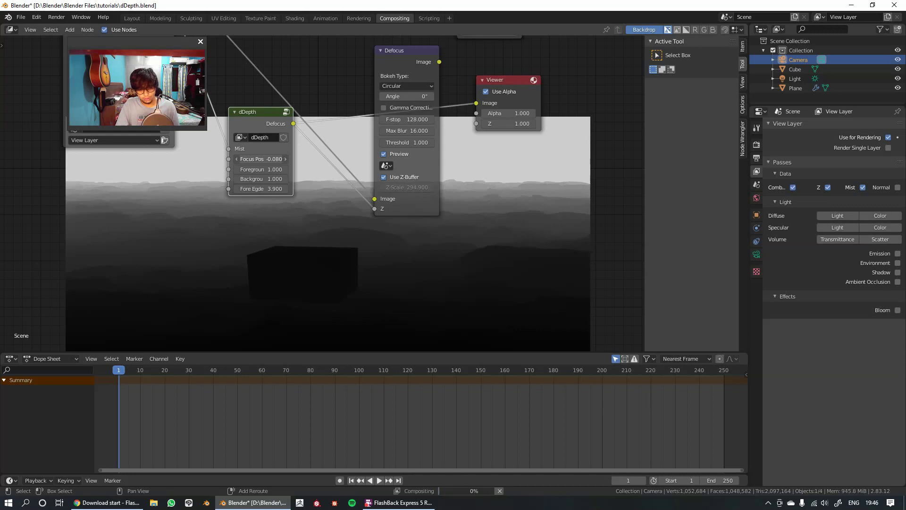
pyautogui.scroll(-3, 414, 160)
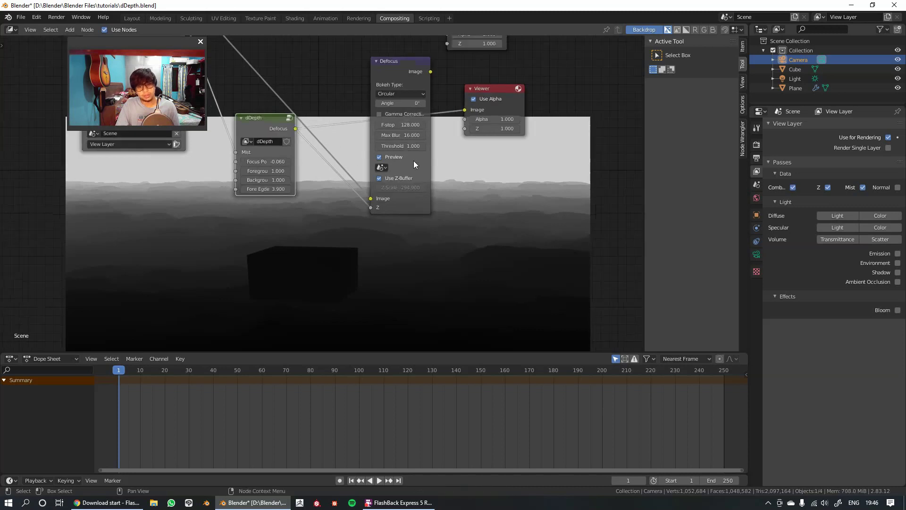
# Route the Defocus output to the Viewer and insert a Scale node between them
pyautogui.keyDown('ctrl'); pyautogui.keyDown('shift'); pyautogui.click(353, 101); pyautogui.keyUp('shift'); pyautogui.keyUp('ctrl')
pyautogui.moveTo(415, 180); pyautogui.dragTo(390, 161, button='middle')
pyautogui.hotkey('shift', 'a')
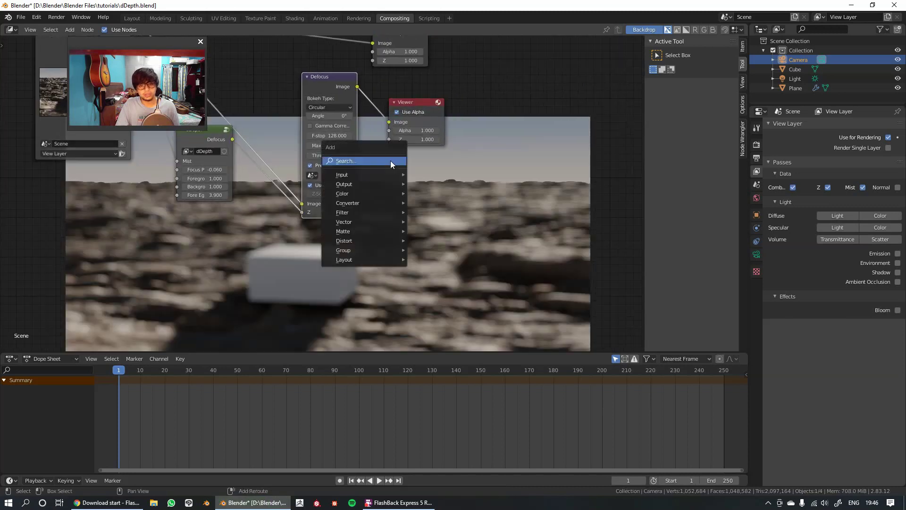
pyautogui.click(391, 161)
pyautogui.write('scale')
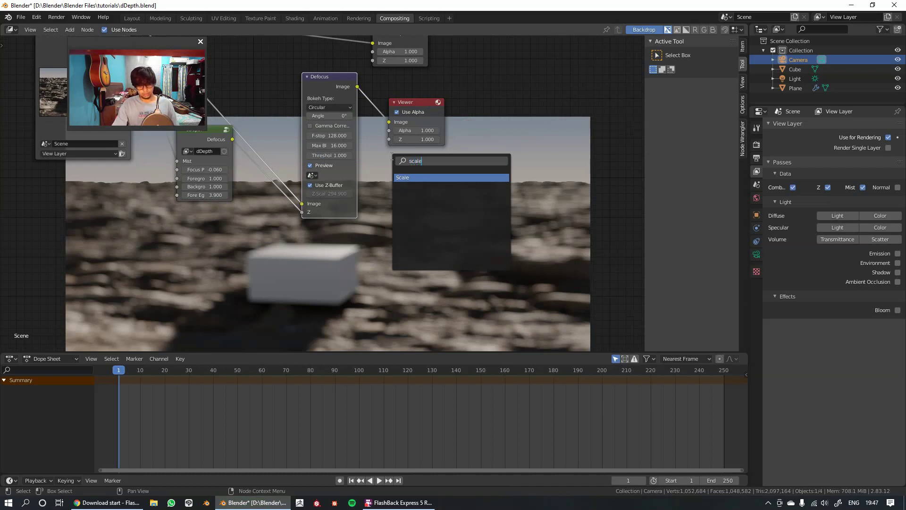
pyautogui.press('Return')
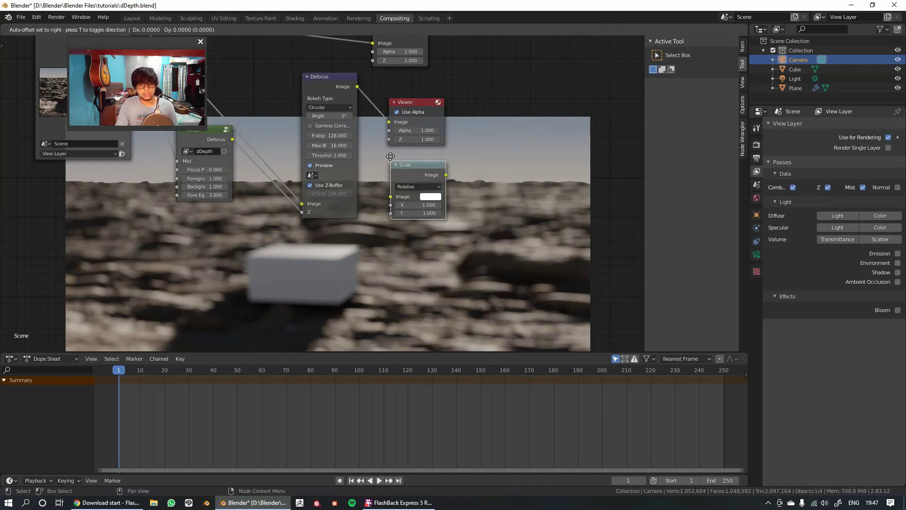
pyautogui.click(362, 73)
# Set the Scale node's Y factor to 2 and check the stretched cube in the backdrop
pyautogui.scroll(2, 382, 208)
pyautogui.click(378, 182)
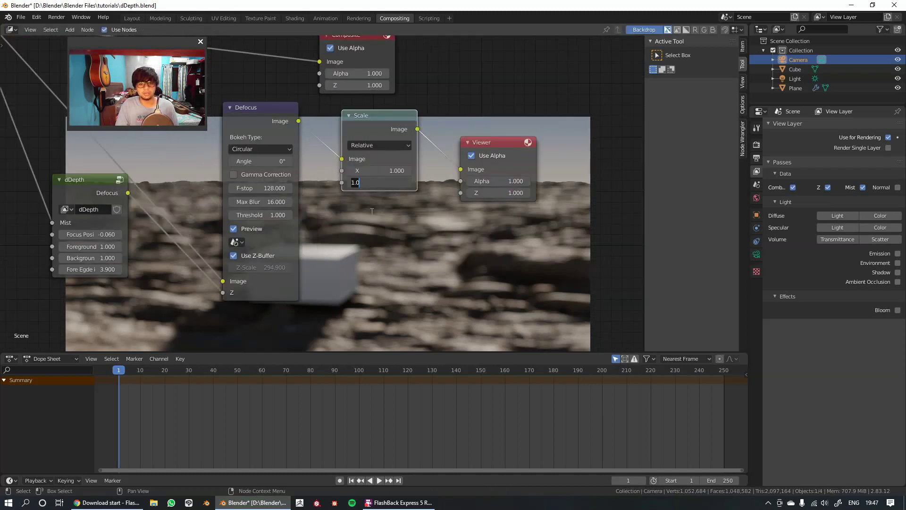
pyautogui.write('2')
pyautogui.press('Return')
pyautogui.moveTo(484, 228); pyautogui.dragTo(437, 128, button='middle')
pyautogui.moveTo(417, 225); pyautogui.dragTo(417, 134, button='middle')
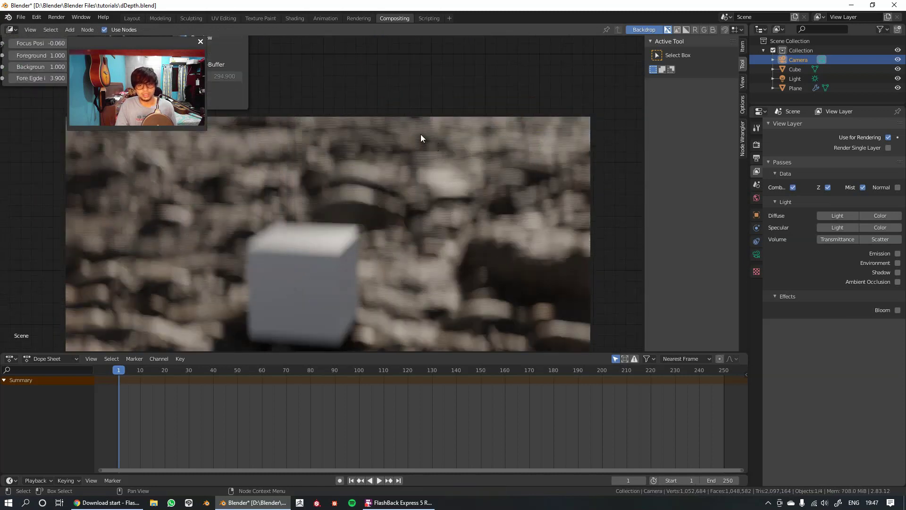
pyautogui.moveTo(318, 145); pyautogui.dragTo(398, 238, button='middle')
pyautogui.scroll(-1, 341, 170)
pyautogui.moveTo(341, 171); pyautogui.dragTo(346, 214, button='middle')
# Set the dDepth node's fore edge value to 1.000 and its Focus Position to 0.100
pyautogui.moveTo(207, 195); pyautogui.dragTo(321, 198, button='middle')
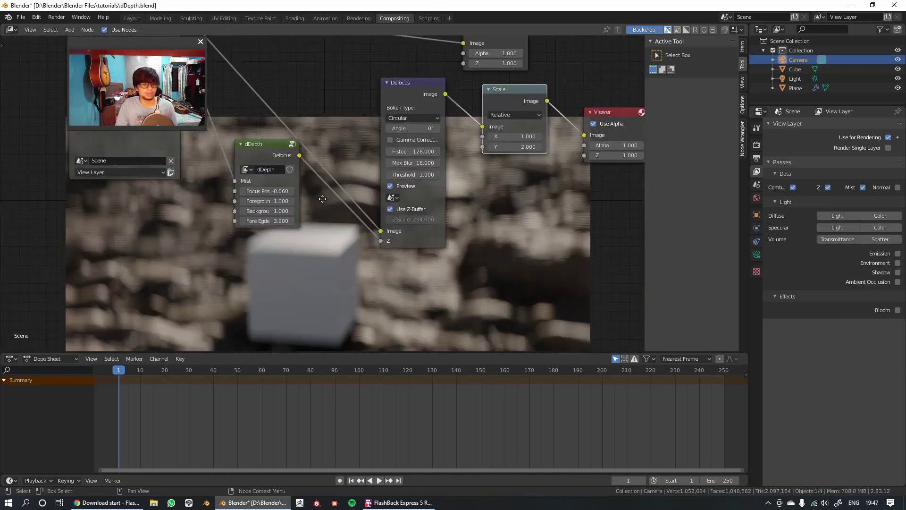
pyautogui.scroll(1, 262, 198)
pyautogui.moveTo(278, 191)
pyautogui.mouseDown()
pyautogui.moveTo(302, 191)
pyautogui.moveTo(281, 191)
pyautogui.mouseUp()
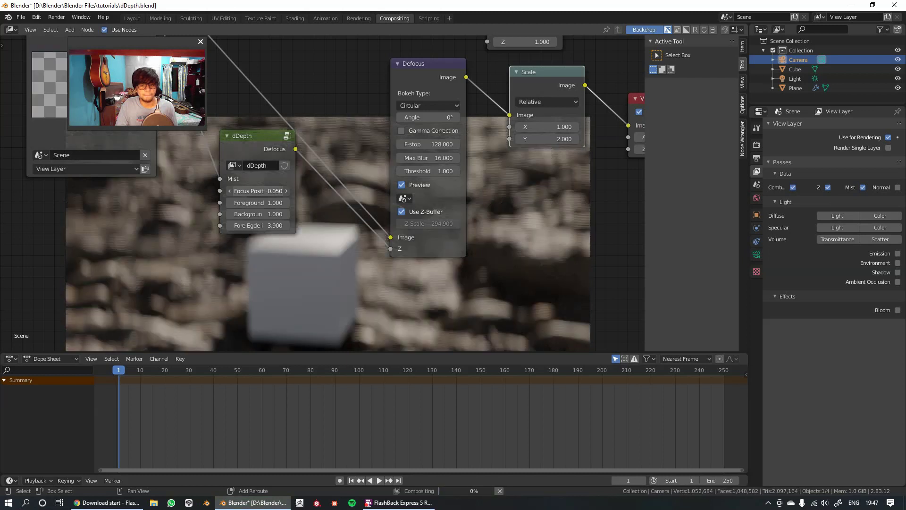
pyautogui.moveTo(258, 191); pyautogui.dragTo(258, 191)
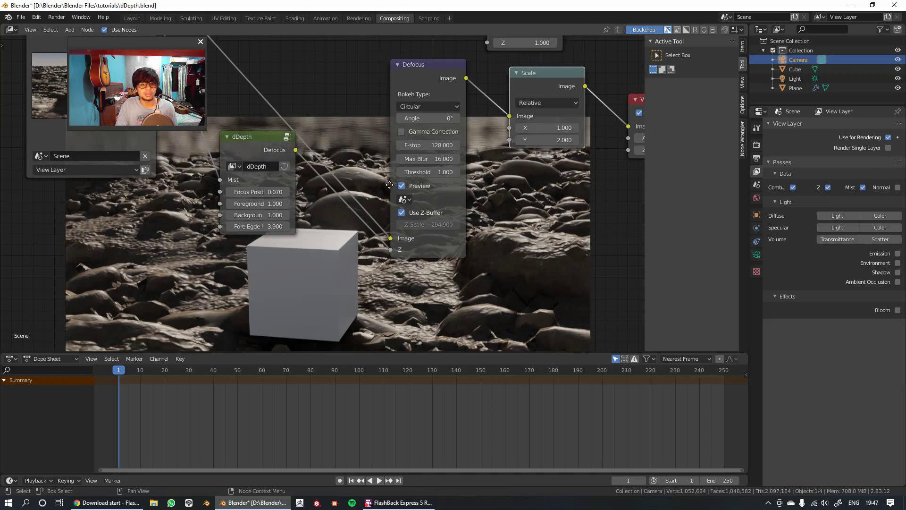
pyautogui.moveTo(288, 232); pyautogui.dragTo(284, 177, button='middle')
pyautogui.click(250, 156)
pyautogui.press('Return')
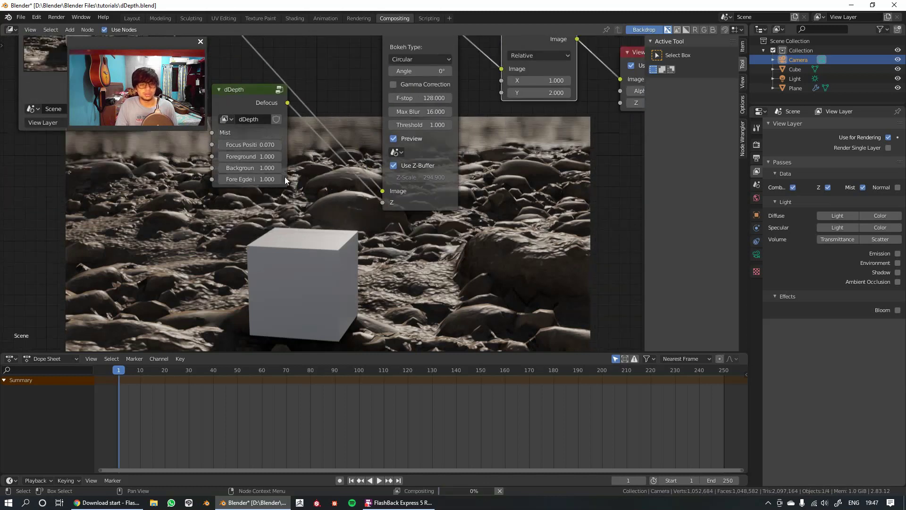
pyautogui.moveTo(262, 144)
pyautogui.keyDown('shift'); pyautogui.mouseDown()
pyautogui.moveTo(211, 144)
pyautogui.moveTo(270, 145)
pyautogui.mouseUp(); pyautogui.keyUp('shift')
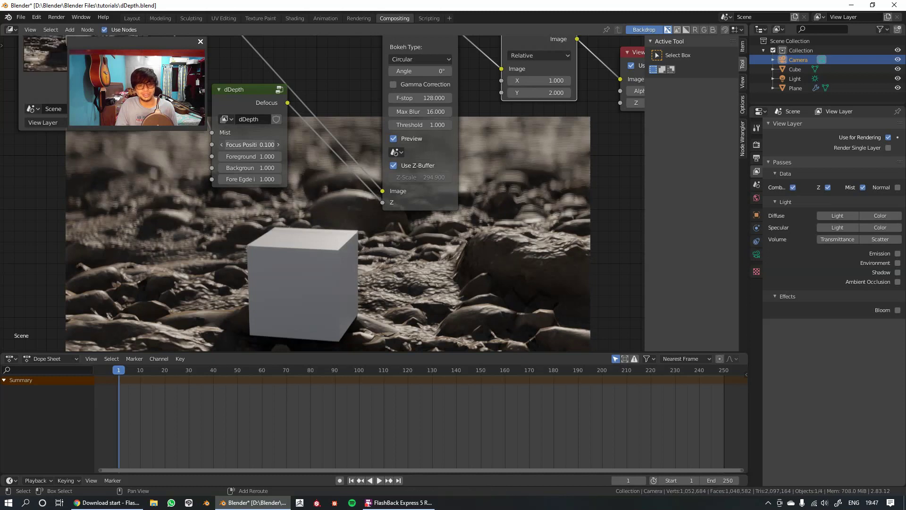
# Examine the blurred background rocks in the backdrop image up close, from one side to the other
pyautogui.moveTo(427, 278); pyautogui.dragTo(378, 158, button='middle')
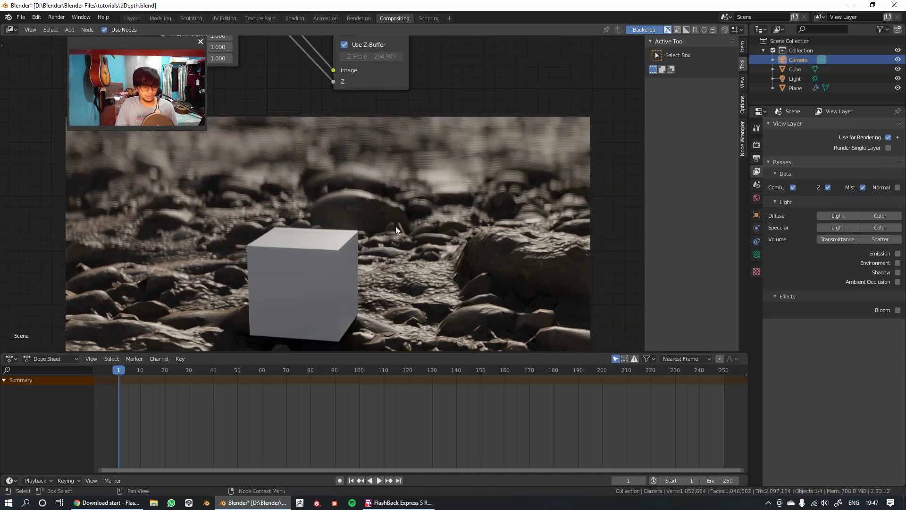
pyautogui.hotkey('alt', 'v')
pyautogui.press('v')
pyautogui.press('v')
pyautogui.press('v')
pyautogui.keyDown('alt'); pyautogui.moveTo(402, 260); pyautogui.dragTo(403, 220, button='middle'); pyautogui.keyUp('alt')
pyautogui.press('v')
pyautogui.press('v')
pyautogui.hotkey('alt', 'v')
pyautogui.hotkey('alt', 'v')
pyautogui.hotkey('alt', 'v')
pyautogui.hotkey('alt', 'v')
pyautogui.keyDown('alt'); pyautogui.moveTo(398, 169); pyautogui.dragTo(375, 244, button='middle'); pyautogui.keyUp('alt')
pyautogui.hotkey('alt', 'v')
pyautogui.hotkey('alt', 'v')
pyautogui.keyDown('alt'); pyautogui.moveTo(404, 217); pyautogui.dragTo(594, 276, button='middle'); pyautogui.keyUp('alt')
pyautogui.hotkey('alt', 'v')
pyautogui.keyDown('alt'); pyautogui.moveTo(193, 224); pyautogui.dragTo(235, 217, button='middle'); pyautogui.keyUp('alt')
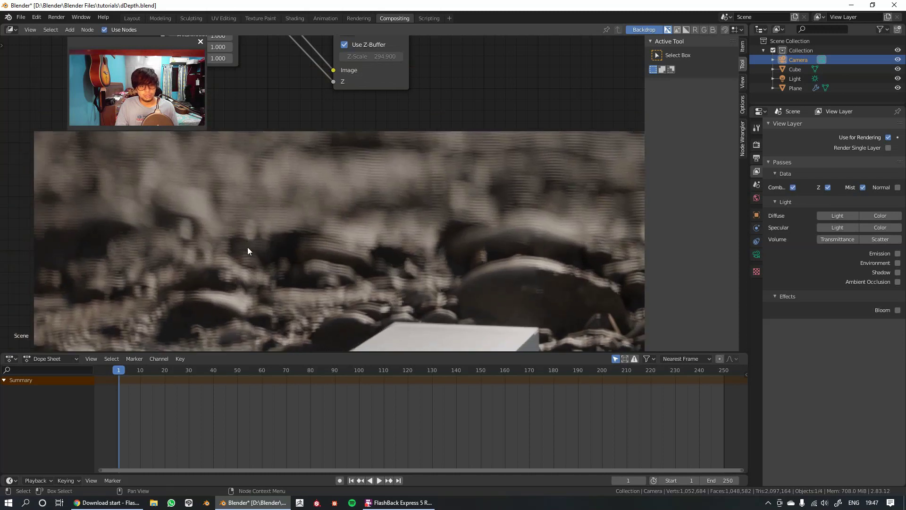
pyautogui.keyDown('alt'); pyautogui.moveTo(498, 230); pyautogui.dragTo(381, 229, button='middle'); pyautogui.keyUp('alt')
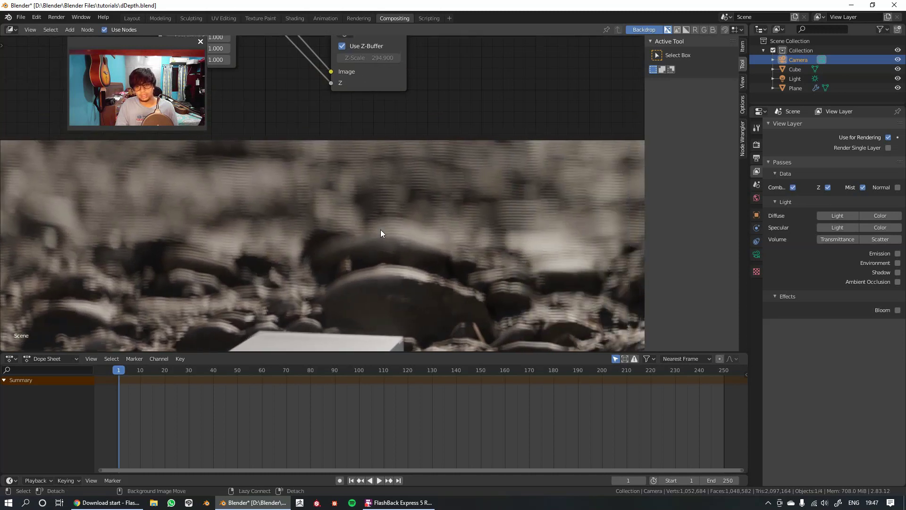
pyautogui.keyDown('alt'); pyautogui.moveTo(486, 240); pyautogui.dragTo(298, 238, button='middle'); pyautogui.keyUp('alt')
# Compare the whole defocused cube image at smaller and larger backdrop sizes
pyautogui.press('v')
pyautogui.press('v')
pyautogui.keyDown('alt'); pyautogui.moveTo(371, 277); pyautogui.dragTo(413, 171, button='middle'); pyautogui.keyUp('alt')
pyautogui.press('v')
pyautogui.press('v')
pyautogui.keyDown('alt'); pyautogui.moveTo(362, 234); pyautogui.dragTo(414, 182, button='middle'); pyautogui.keyUp('alt')
pyautogui.press('v')
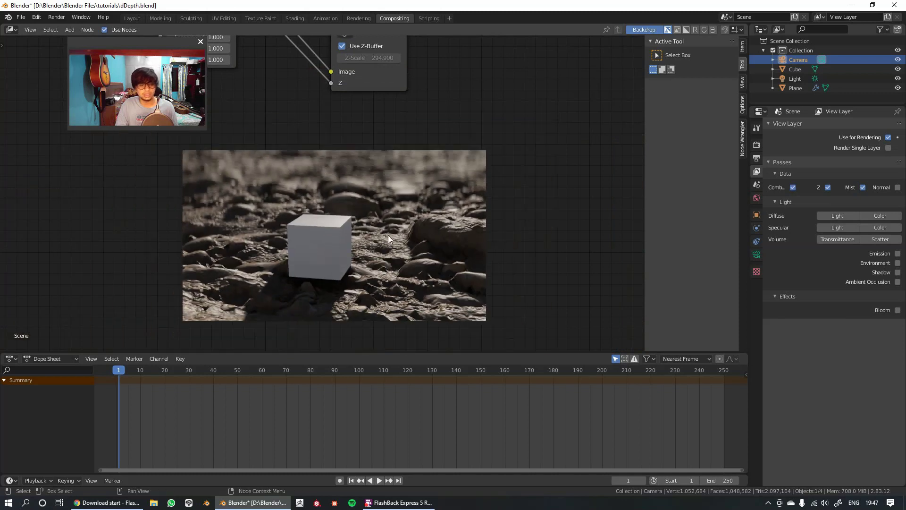
pyautogui.press('v')
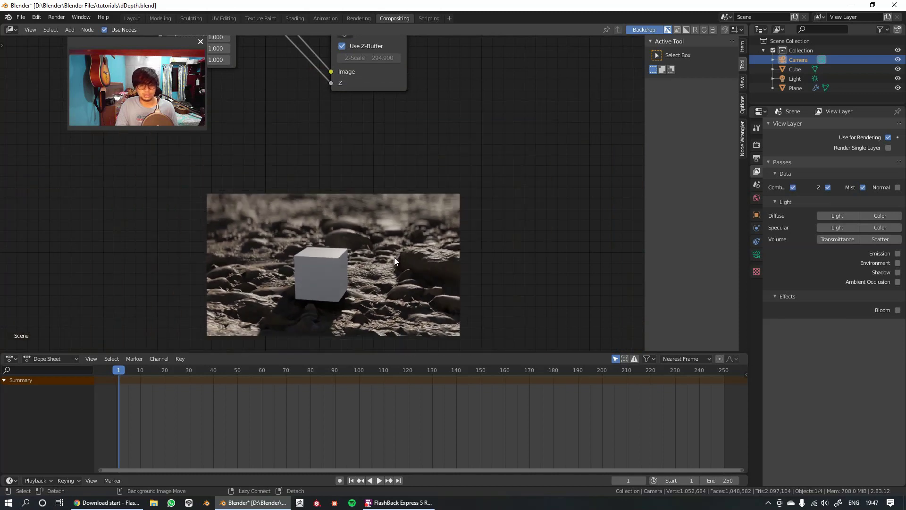
pyautogui.hotkey('alt', 'v')
pyautogui.hotkey('alt', 'v')
pyautogui.hotkey('alt', 'v')
pyautogui.keyDown('alt'); pyautogui.moveTo(407, 270); pyautogui.dragTo(385, 243, button='middle'); pyautogui.keyUp('alt')
pyautogui.moveTo(344, 147); pyautogui.dragTo(347, 197, button='middle')
pyautogui.scroll(3, 347, 200)
pyautogui.moveTo(441, 221); pyautogui.dragTo(356, 236, button='middle')
pyautogui.scroll(3, 478, 201)
pyautogui.moveTo(478, 201); pyautogui.dragTo(506, 234, button='middle')
pyautogui.scroll(-4, 506, 234)
pyautogui.moveTo(331, 229); pyautogui.dragTo(374, 206, button='middle')
pyautogui.scroll(-1, 388, 225)
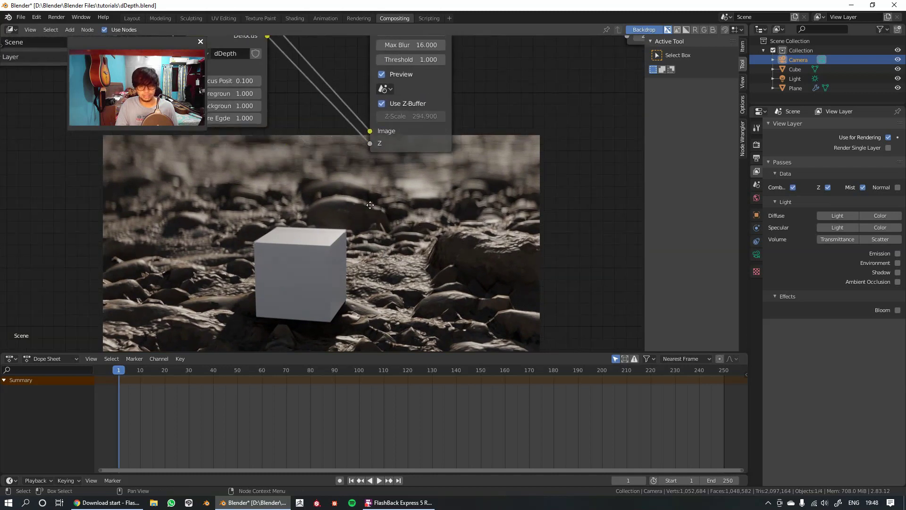
pyautogui.moveTo(421, 235); pyautogui.dragTo(422, 199, button='middle')
pyautogui.scroll(-1, 424, 213)
pyautogui.hotkey('alt', 'v')
pyautogui.hotkey('alt', 'v')
pyautogui.hotkey('alt', 'v')
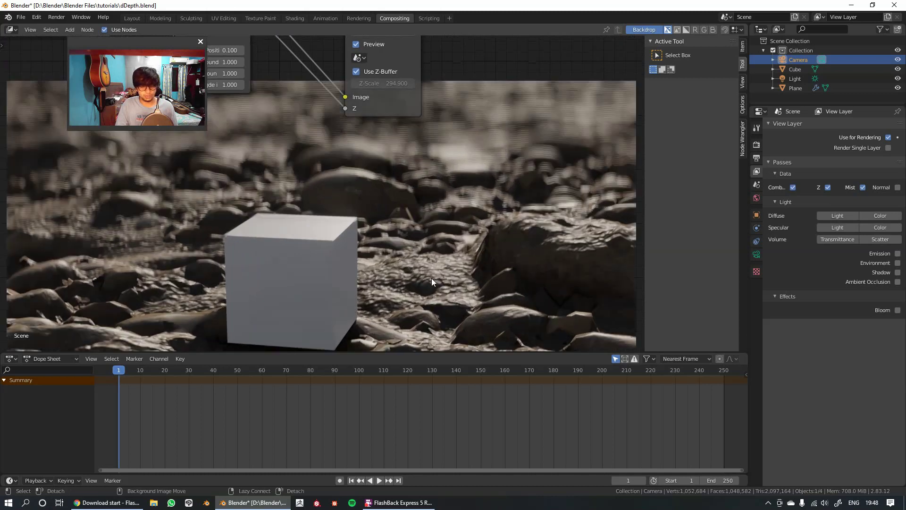
pyautogui.press('v')
pyautogui.press('v')
pyautogui.press('v')
pyautogui.press('v')
pyautogui.press('v')
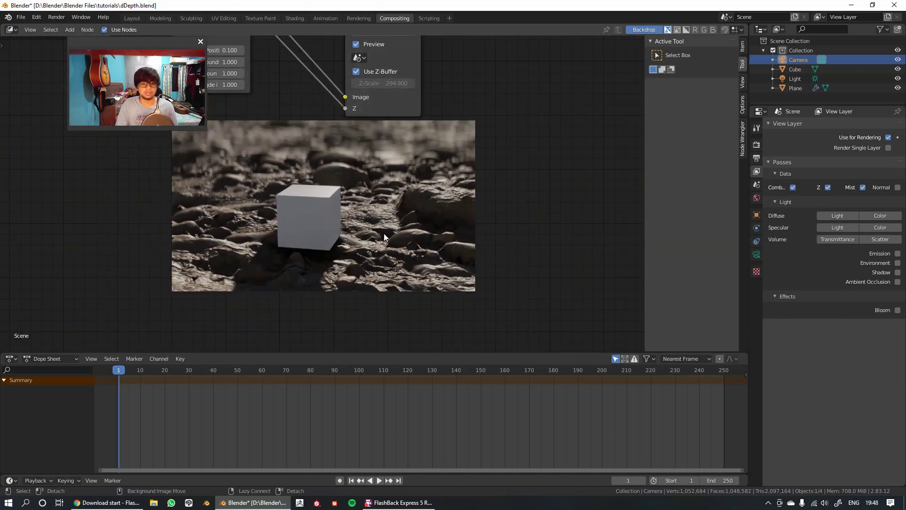
pyautogui.press('v')
pyautogui.hotkey('alt', 'v')
pyautogui.hotkey('alt', 'v')
pyautogui.moveTo(307, 92); pyautogui.dragTo(316, 212, button='middle')
pyautogui.scroll(-3, 334, 204)
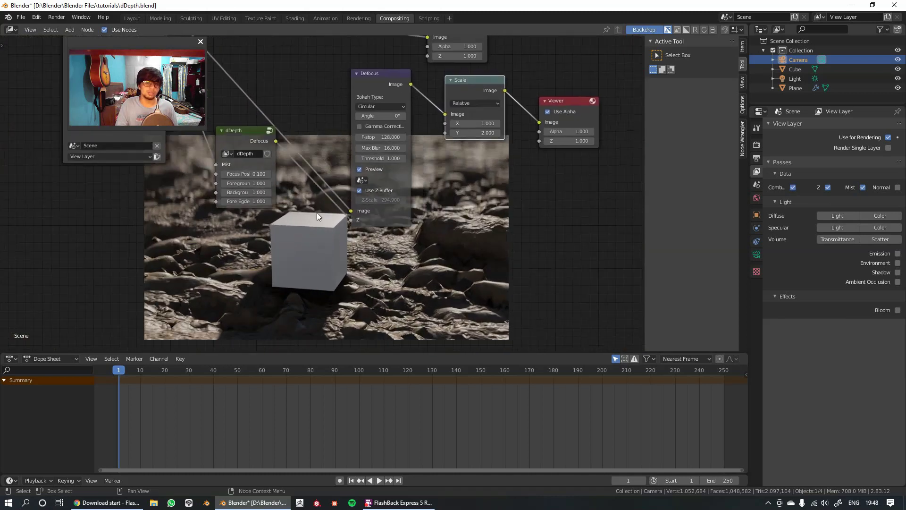
# Move the dDepth node lower and farther away from the Defocus node
pyautogui.click(368, 74)
pyautogui.moveTo(452, 200); pyautogui.dragTo(367, 154, button='middle')
pyautogui.scroll(5, 336, 132)
pyautogui.scroll(-1, 372, 157)
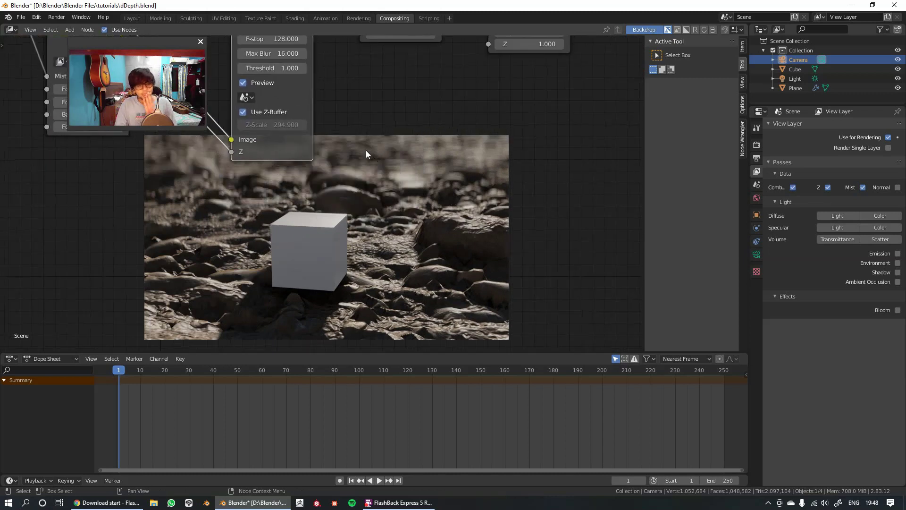
pyautogui.scroll(-1, 296, 141)
pyautogui.moveTo(296, 142); pyautogui.dragTo(354, 186, button='middle')
pyautogui.click(287, 152)
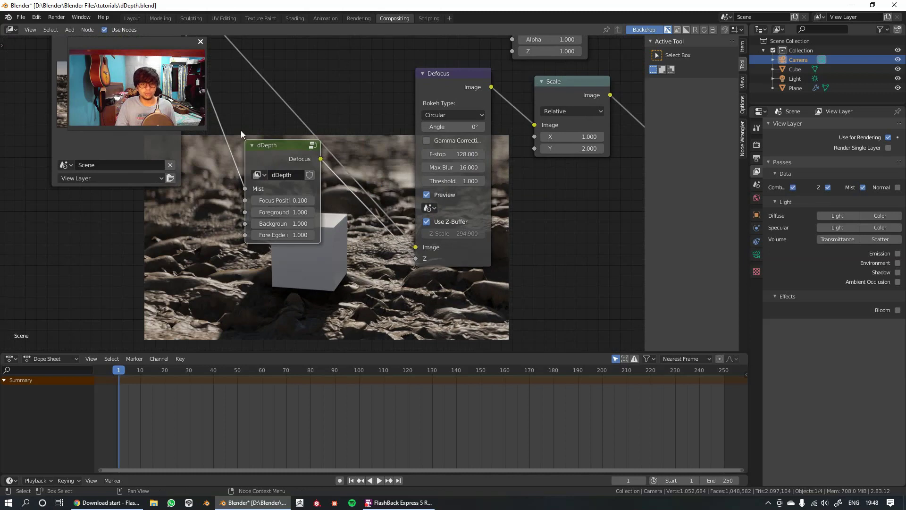
pyautogui.moveTo(237, 128); pyautogui.dragTo(243, 183, button='middle')
pyautogui.moveTo(263, 198); pyautogui.dragTo(253, 225)
pyautogui.scroll(-1, 286, 183)
pyautogui.moveTo(286, 183); pyautogui.dragTo(179, 66, button='middle')
pyautogui.moveTo(355, 181); pyautogui.dragTo(344, 164, button='middle')
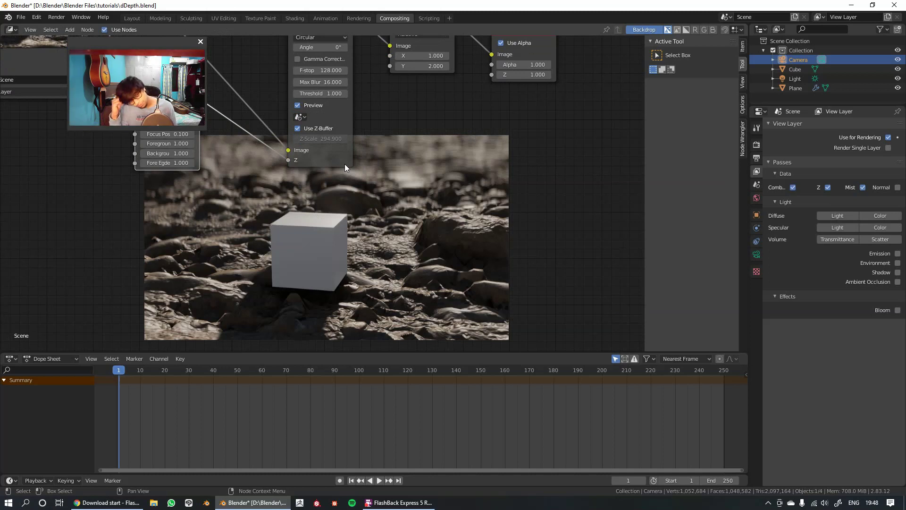
pyautogui.moveTo(253, 141); pyautogui.dragTo(295, 200, button='middle')
pyautogui.scroll(3, 290, 185)
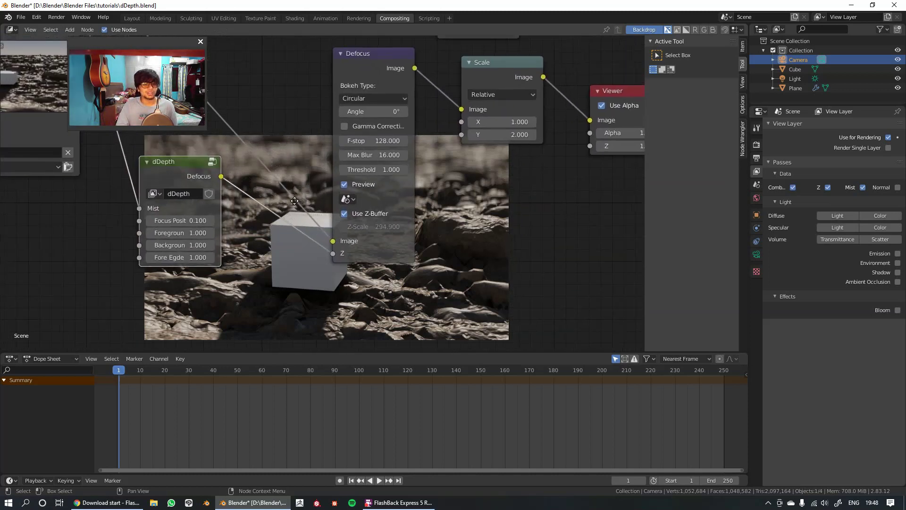
pyautogui.scroll(-1, 295, 201)
pyautogui.moveTo(203, 176); pyautogui.dragTo(199, 172)
# Lower the Defocus and Scale nodes so they line up with the Viewer node
pyautogui.moveTo(205, 171); pyautogui.dragTo(296, 217, button='middle')
pyautogui.scroll(2, 302, 216)
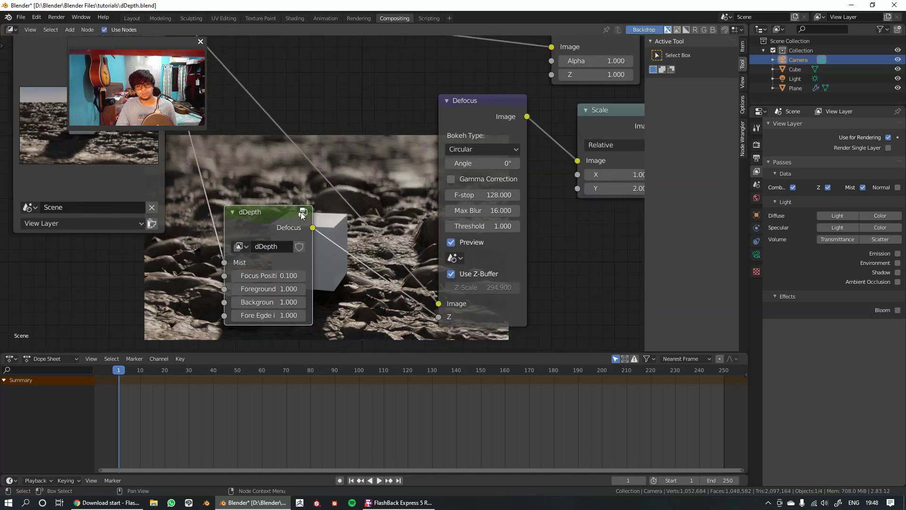
pyautogui.scroll(3, 302, 216)
pyautogui.scroll(-5, 303, 216)
pyautogui.moveTo(342, 238); pyautogui.dragTo(264, 189, button='middle')
pyautogui.moveTo(324, 210); pyautogui.dragTo(323, 186, button='middle')
pyautogui.scroll(-2, 323, 186)
pyautogui.moveTo(326, 118); pyautogui.dragTo(293, 187, button='middle')
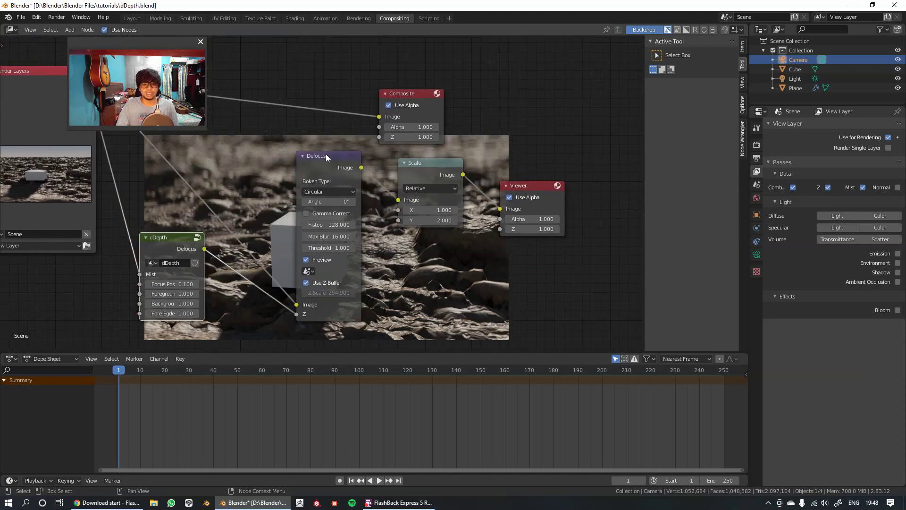
pyautogui.moveTo(327, 155); pyautogui.dragTo(331, 174)
pyautogui.moveTo(426, 162); pyautogui.dragTo(373, 164, button='middle')
pyautogui.moveTo(377, 167); pyautogui.dragTo(376, 181)
pyautogui.moveTo(399, 138); pyautogui.dragTo(392, 141, button='middle')
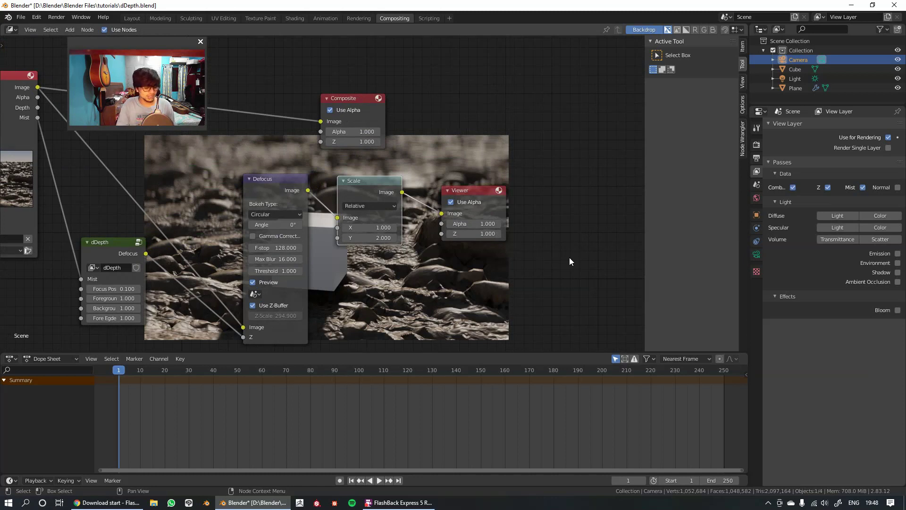
pyautogui.scroll(-2, 570, 257)
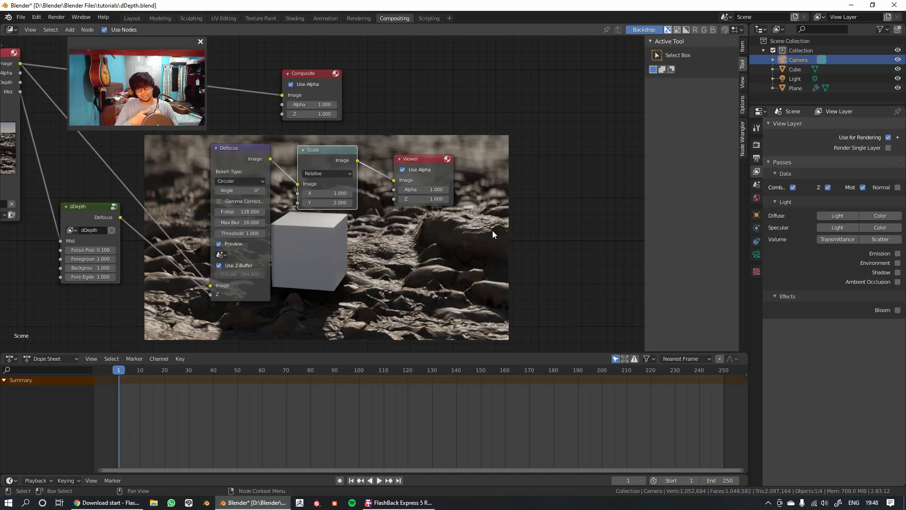
# Place the Composite node above the Viewer and connect the Scale output to its Image input
pyautogui.moveTo(256, 112); pyautogui.dragTo(417, 134, button='middle')
pyautogui.scroll(-3, 417, 135)
pyautogui.moveTo(451, 118); pyautogui.dragTo(544, 114)
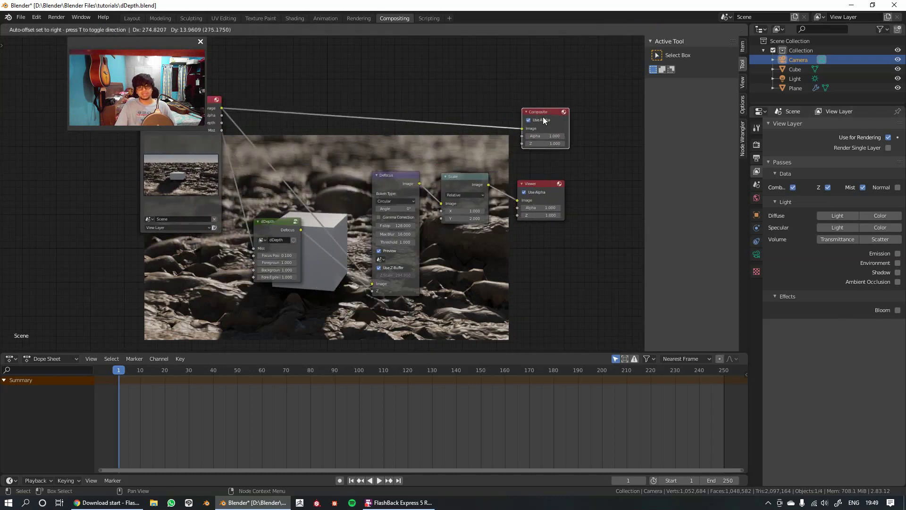
pyautogui.moveTo(488, 184); pyautogui.dragTo(545, 150)
pyautogui.moveTo(570, 179); pyautogui.dragTo(403, 134, button='middle')
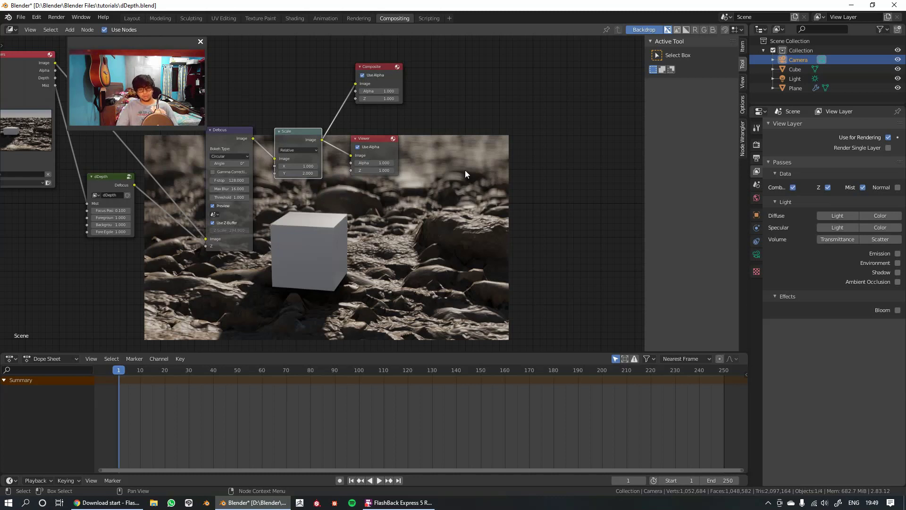
# Move the Viewer node farther to the right of the Scale node and select the dDepth node
pyautogui.click(358, 147)
pyautogui.click(383, 145)
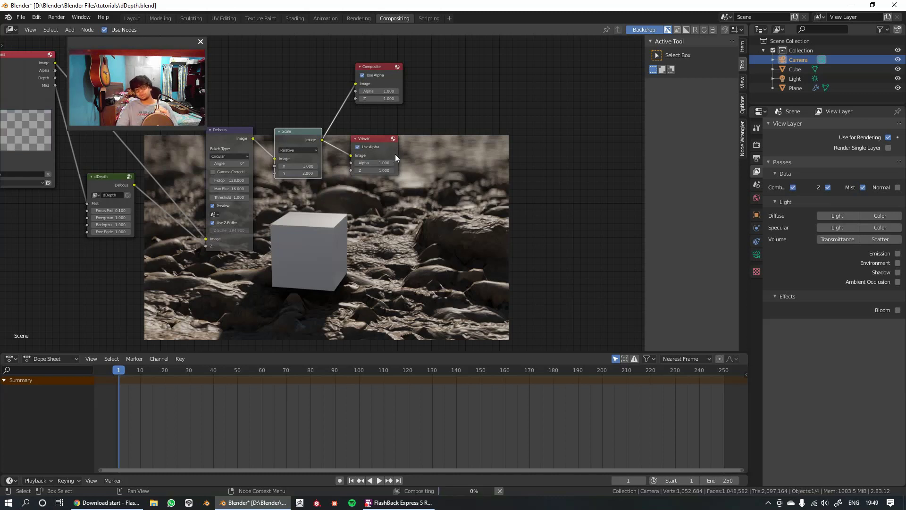
pyautogui.moveTo(395, 154); pyautogui.dragTo(443, 151)
pyautogui.moveTo(98, 187); pyautogui.dragTo(233, 182, button='middle')
pyautogui.click(252, 172)
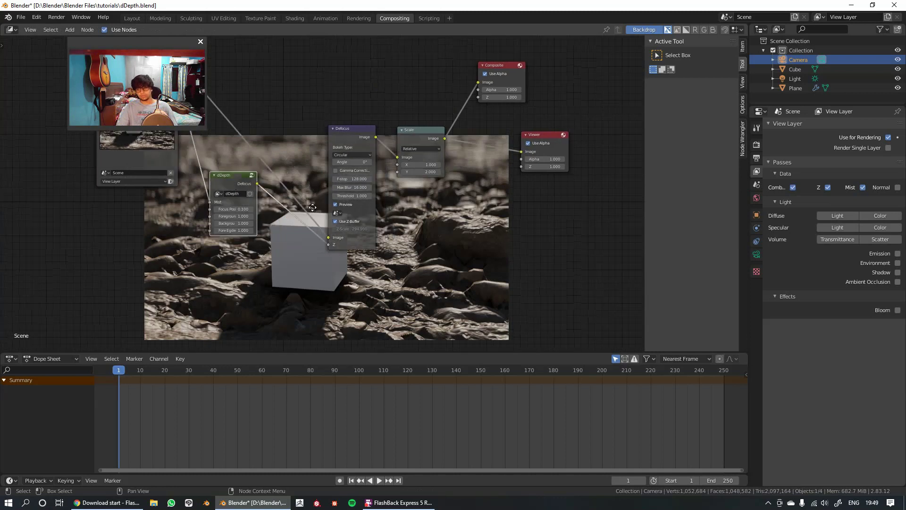
pyautogui.scroll(3, 232, 182)
pyautogui.scroll(-5, 338, 208)
pyautogui.moveTo(338, 207); pyautogui.dragTo(406, 230, button='middle')
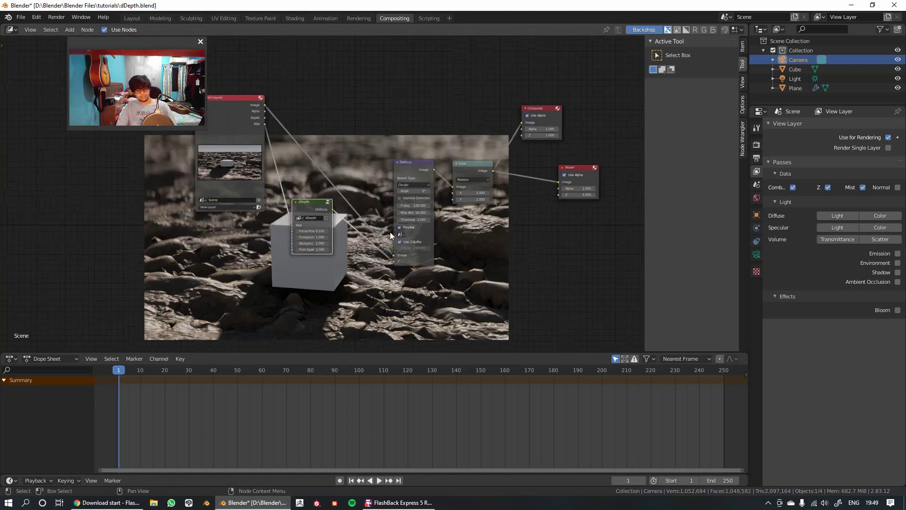